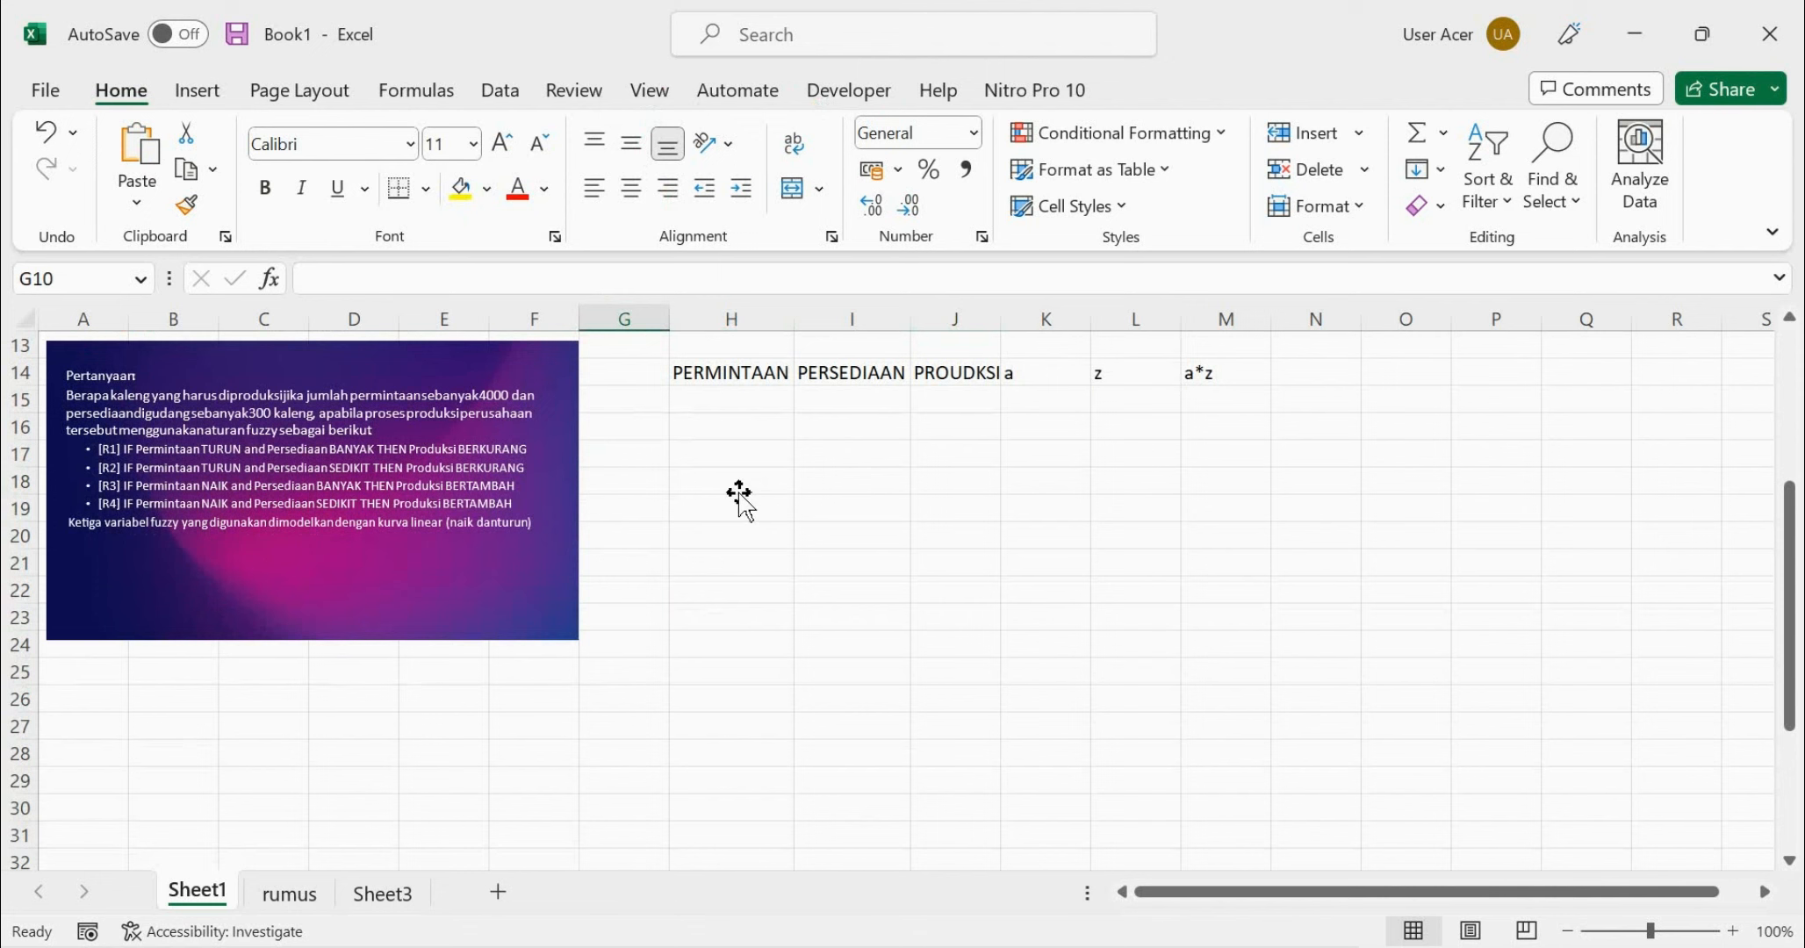
# Review the sheet's prepared tables and bring up the developer tools that include the Visual Basic editor
pyautogui.click(738, 492)
pyautogui.scroll(2, 796, 545)
pyautogui.scroll(3, 795, 544)
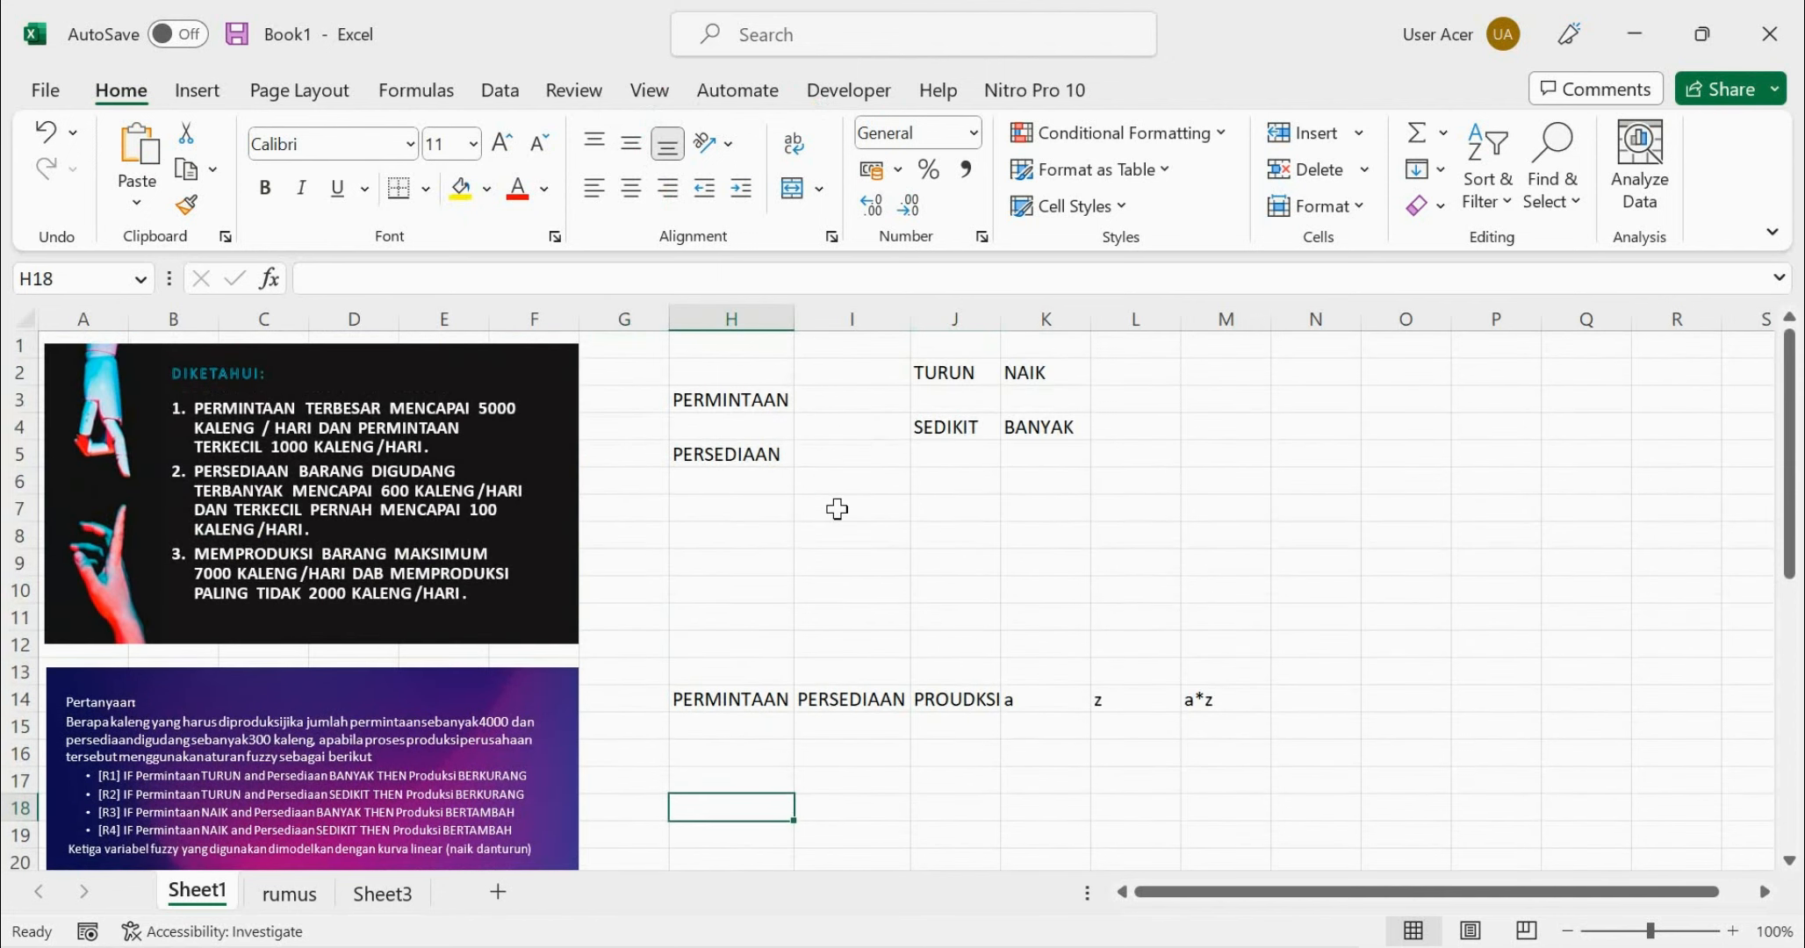
pyautogui.click(832, 505)
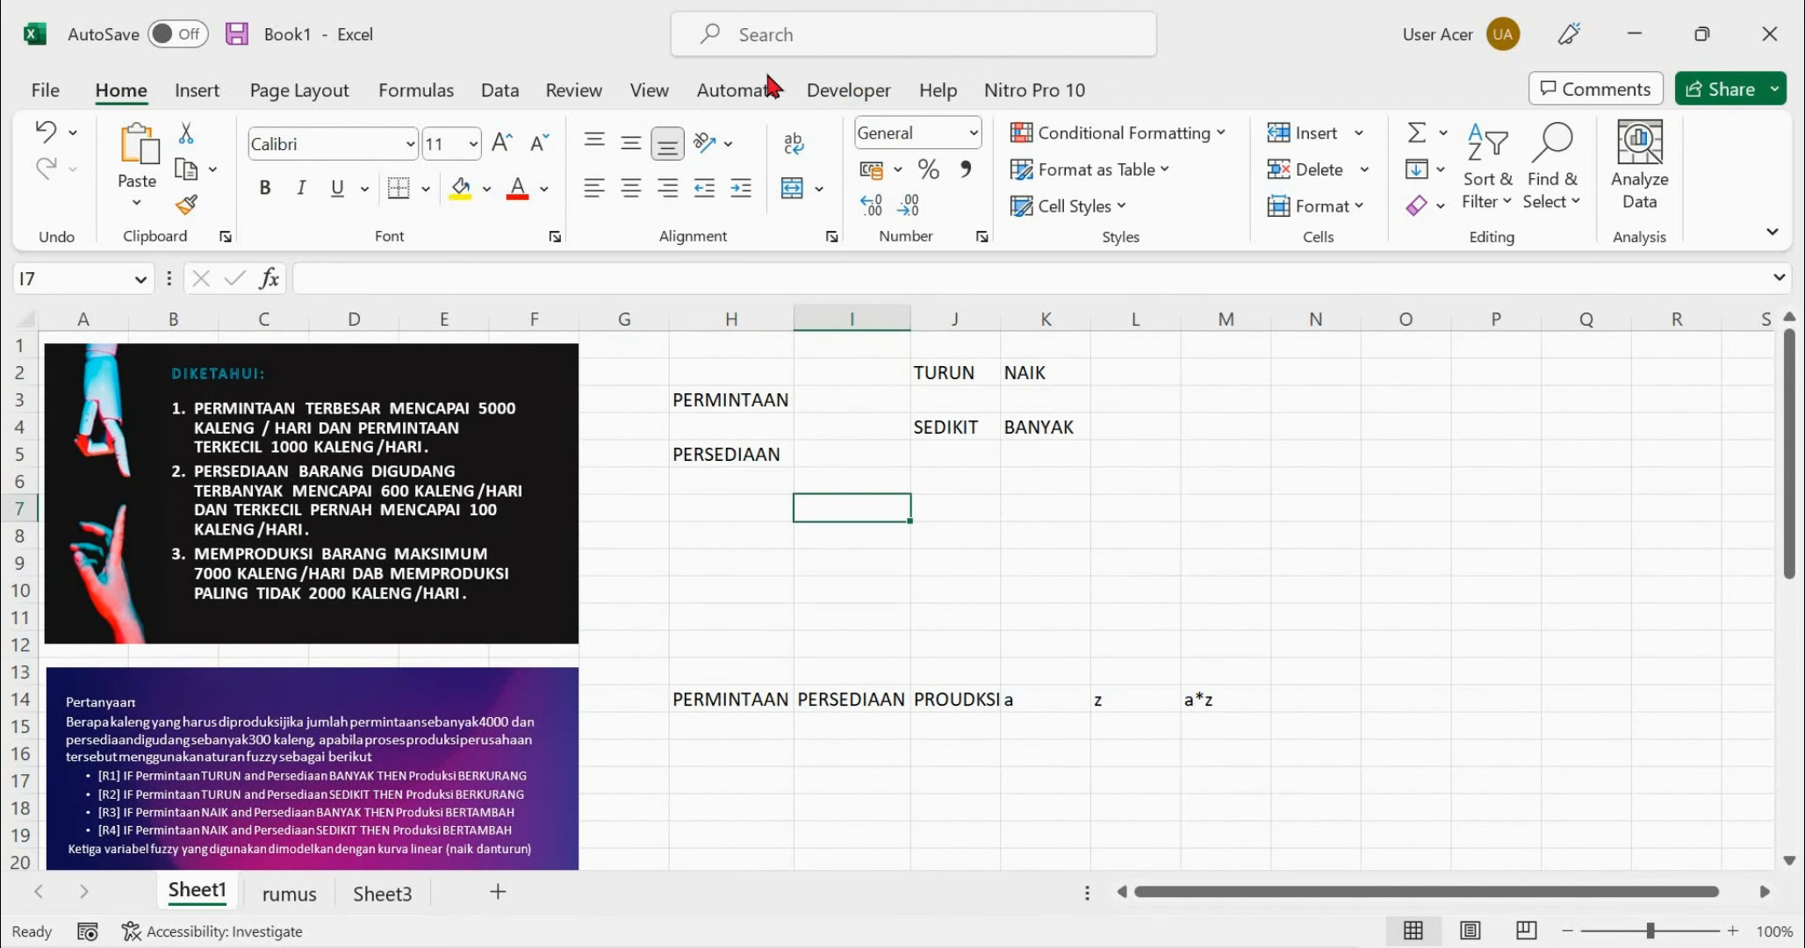
pyautogui.click(845, 91)
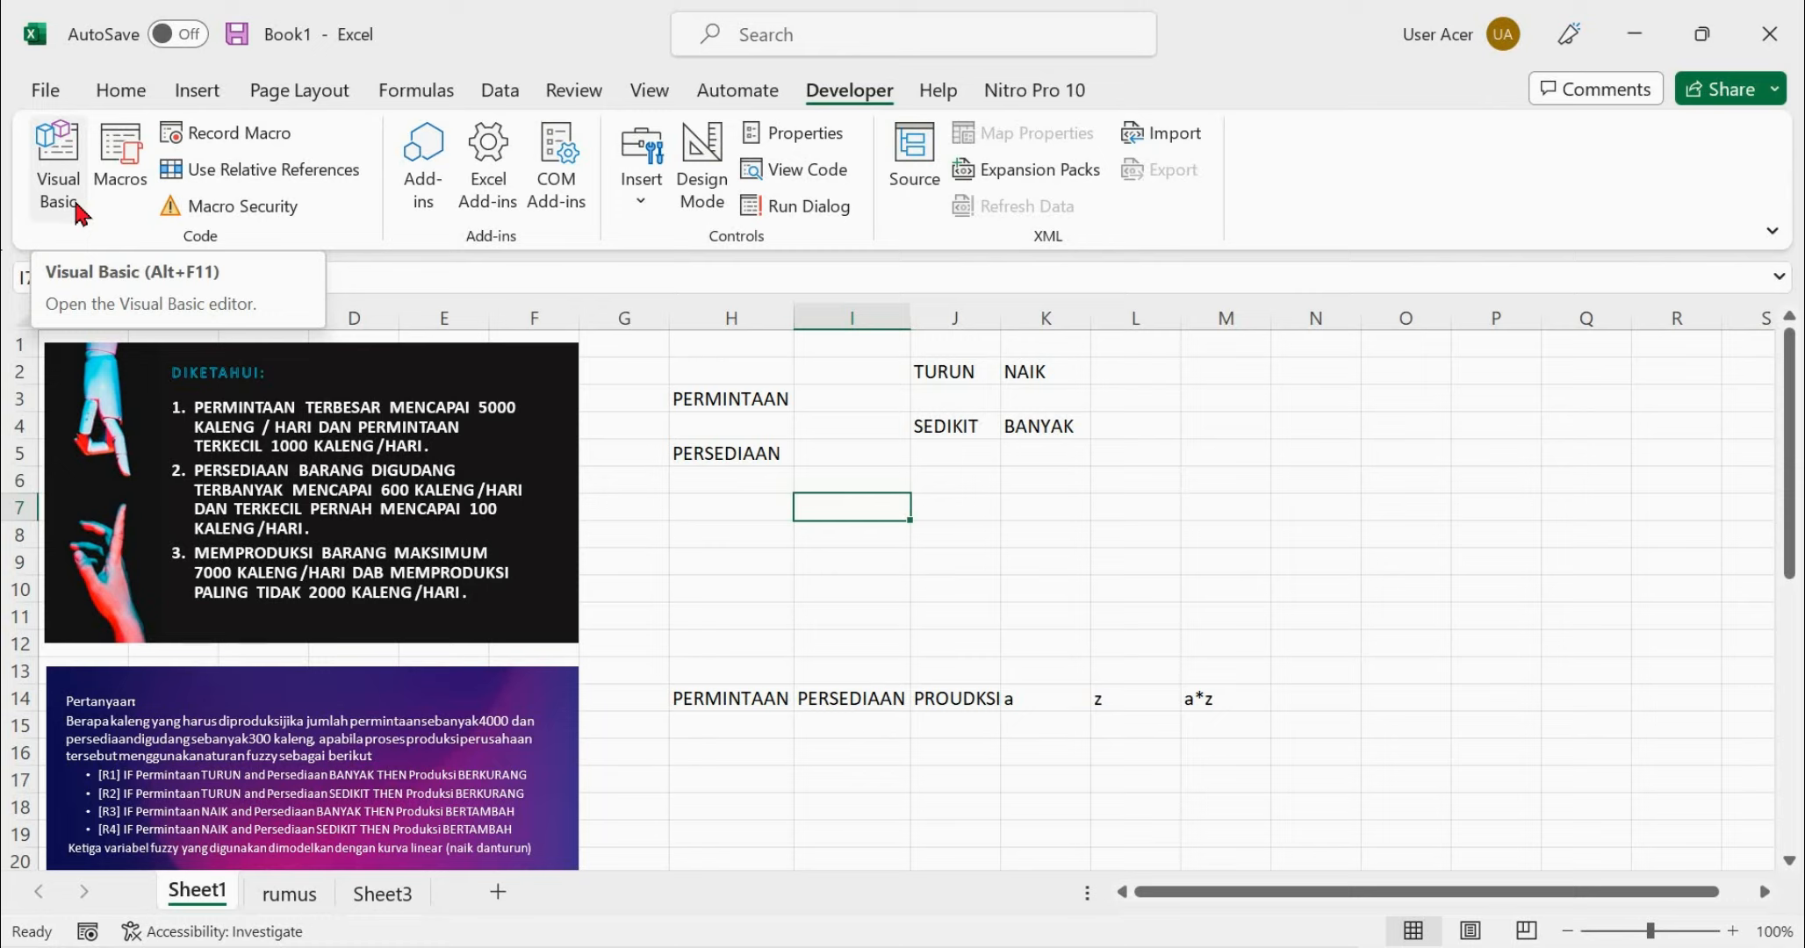
pyautogui.click(731, 536)
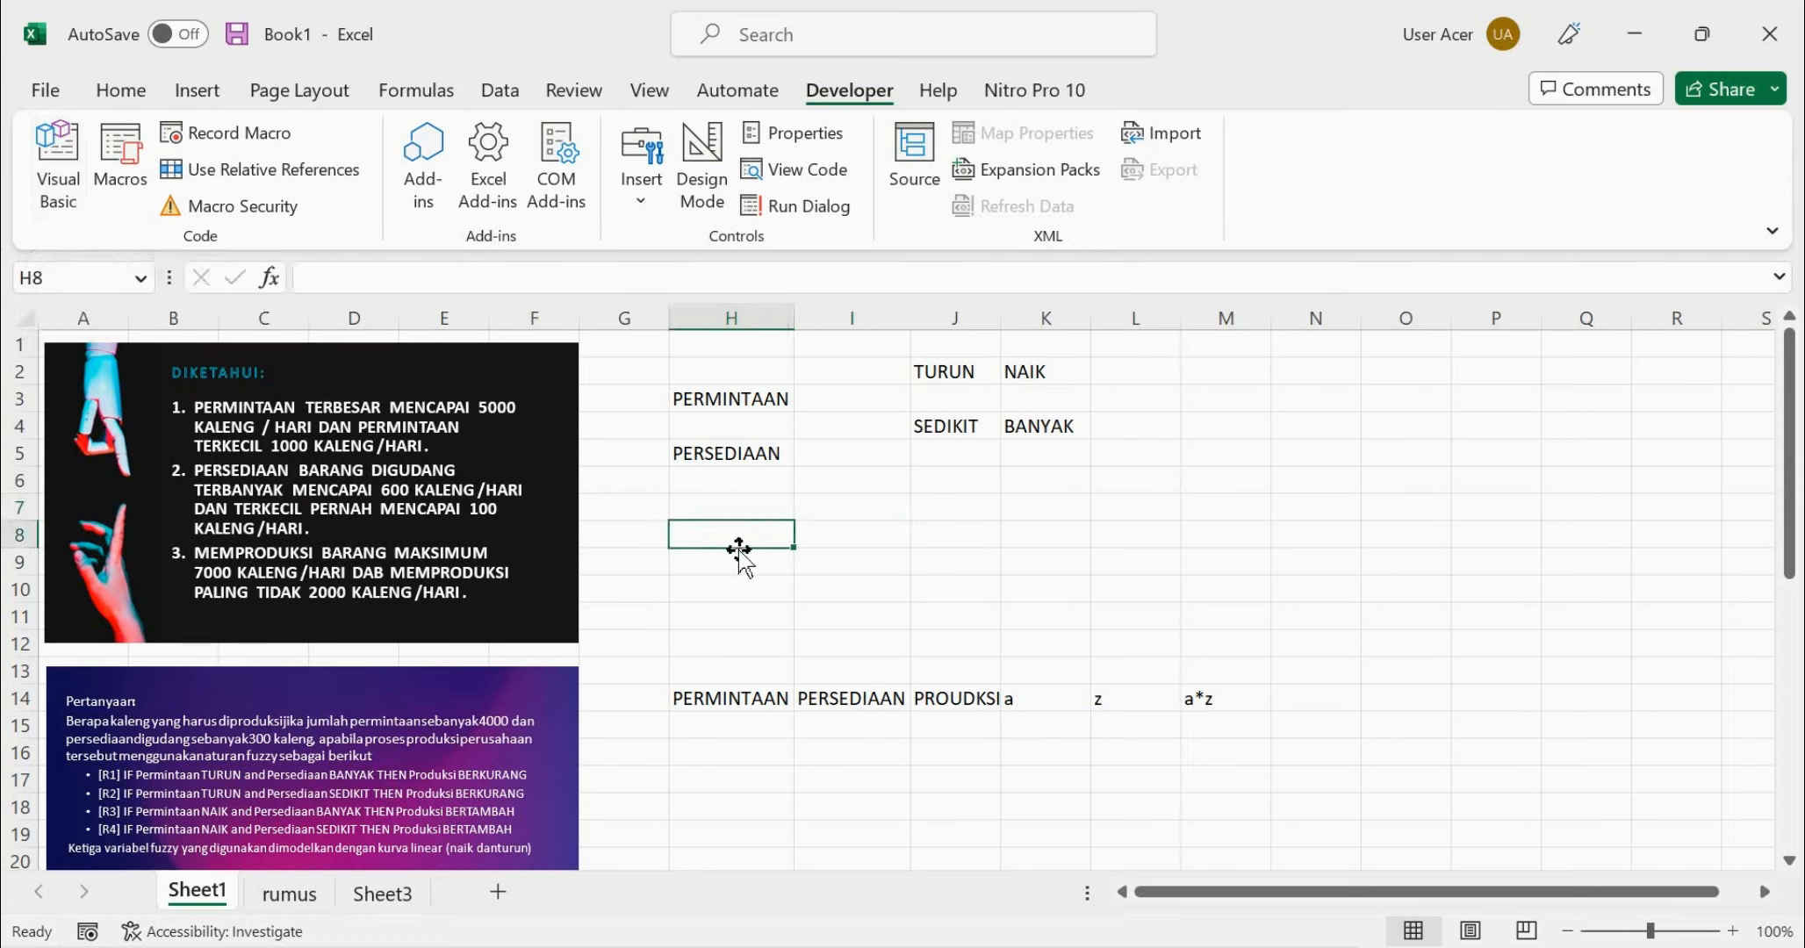
# Examine the given data, the question with its fuzzy rules, and the table headings prepared beside them
pyautogui.click(506, 517)
pyautogui.scroll(-1, 481, 586)
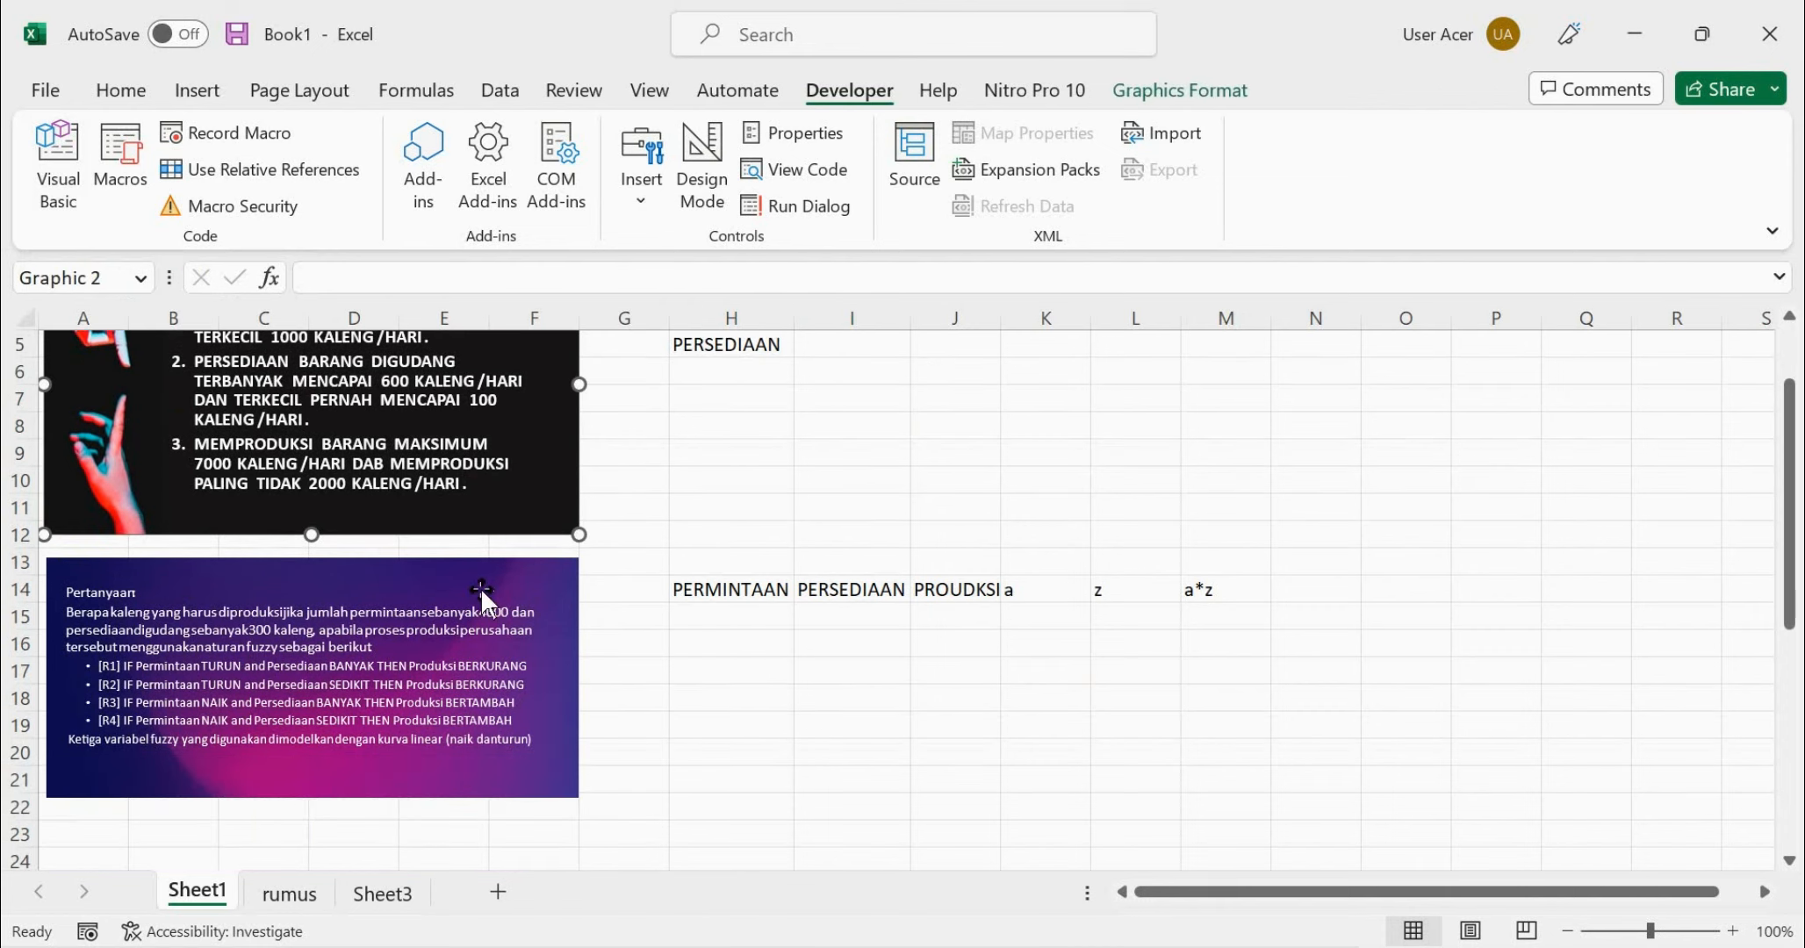
pyautogui.click(437, 662)
pyautogui.click(755, 704)
pyautogui.click(1023, 678)
pyautogui.scroll(-5, 689, 734)
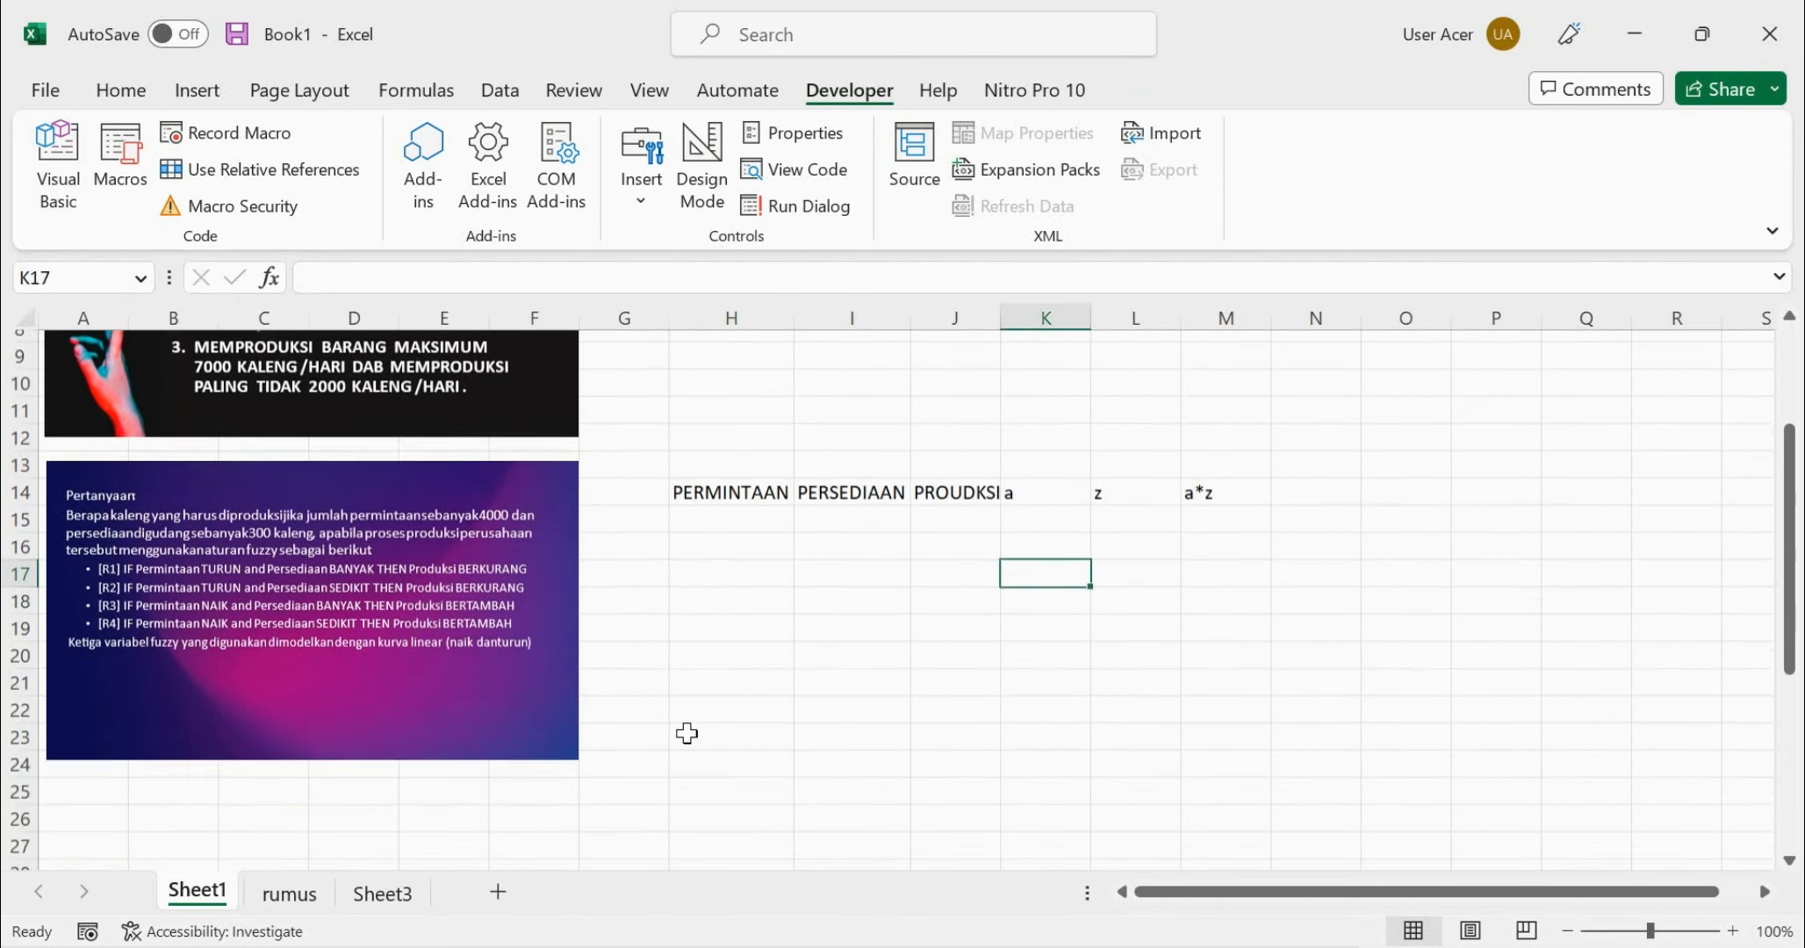
pyautogui.scroll(5, 684, 742)
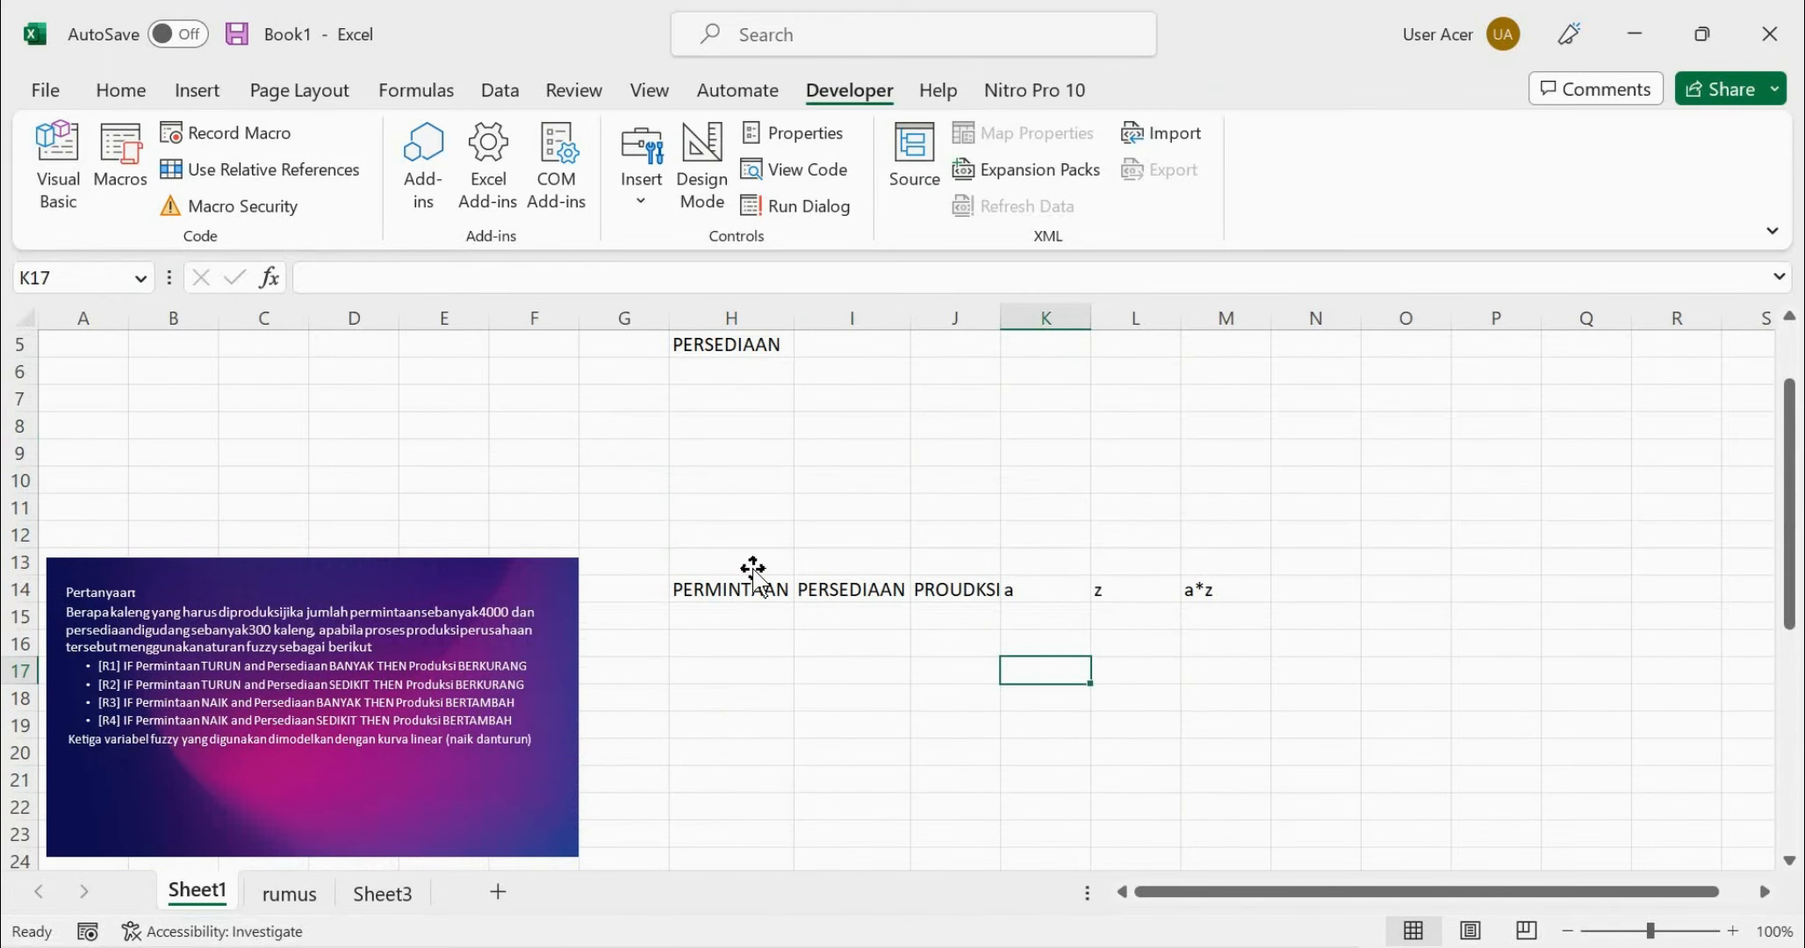
pyautogui.scroll(2, 750, 572)
pyautogui.click(749, 530)
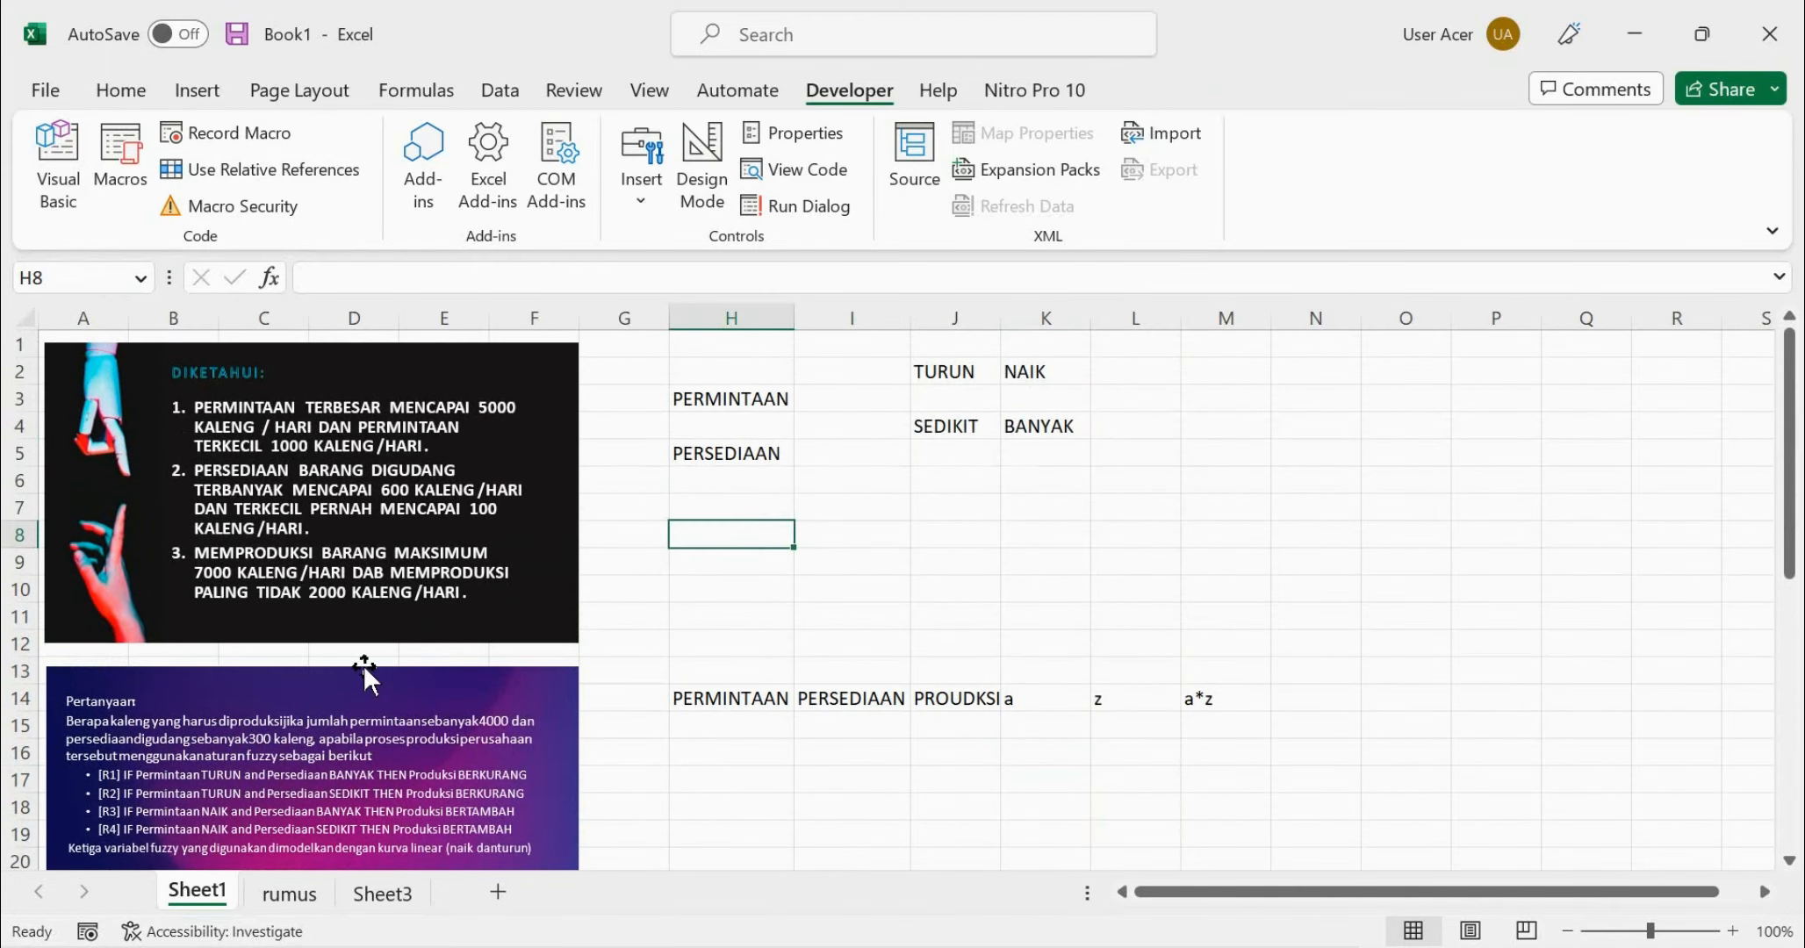
pyautogui.click(417, 532)
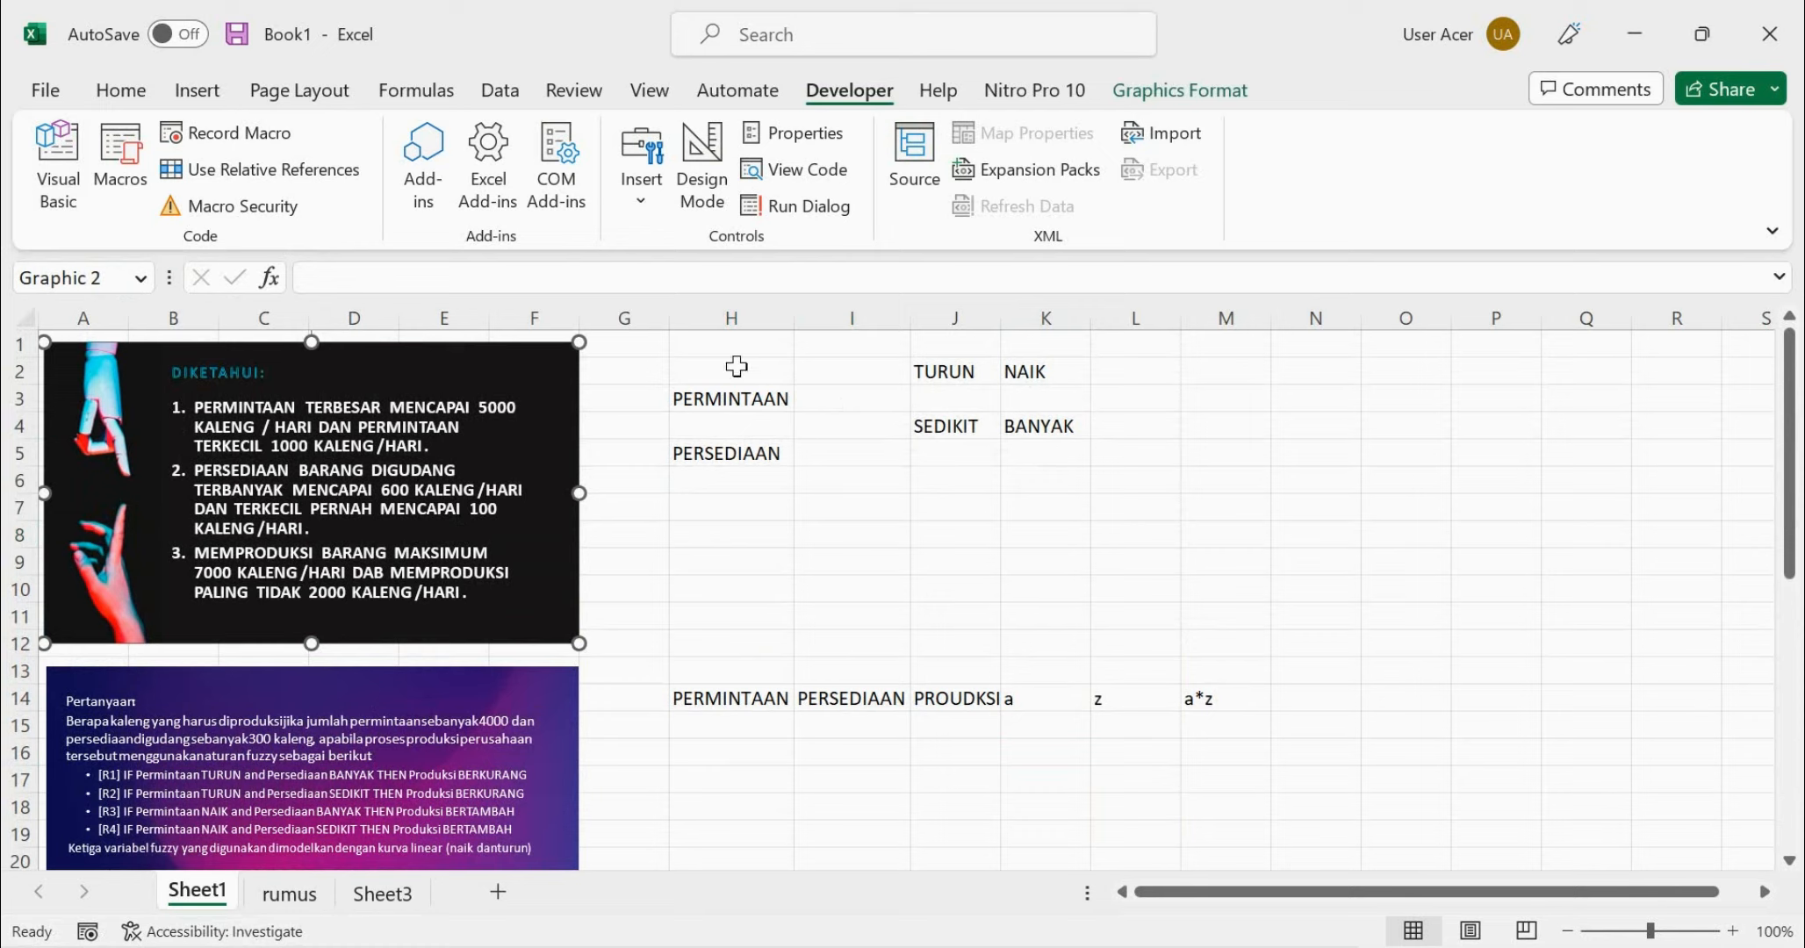
# Apply all borders to the PERMINTAAN and PERSEDIAAN membership table in H2:K5
pyautogui.moveTo(734, 367); pyautogui.dragTo(1024, 372)
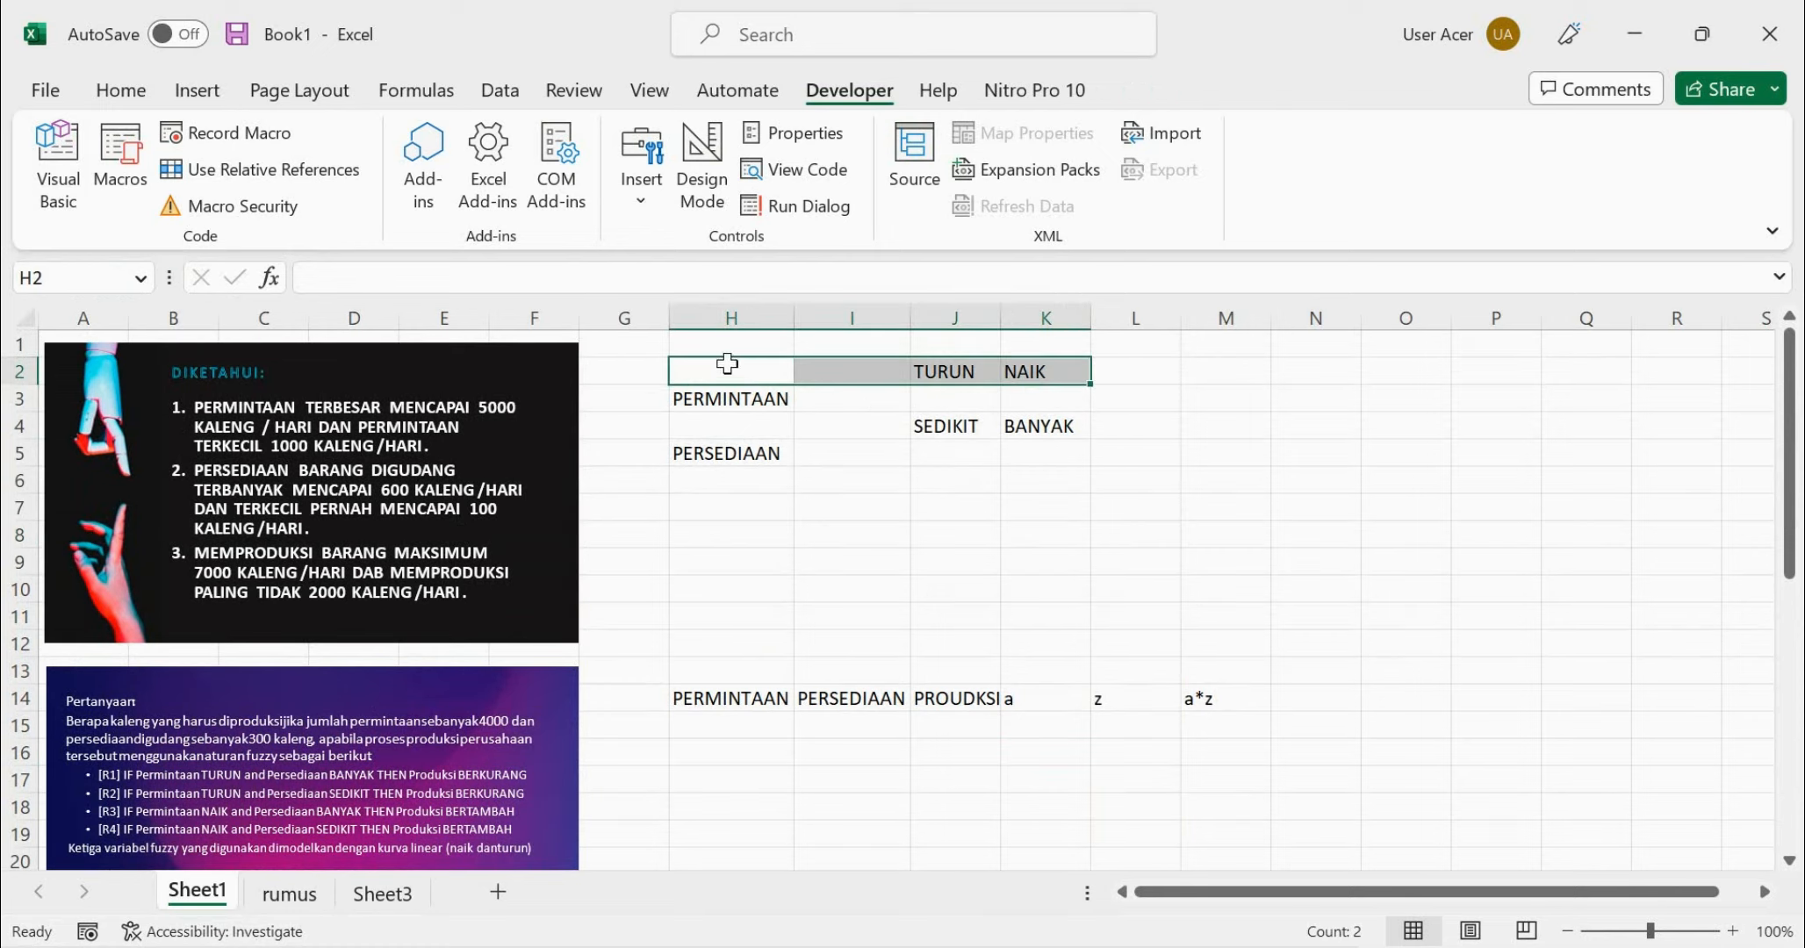
pyautogui.moveTo(726, 362); pyautogui.dragTo(1054, 400)
pyautogui.keyDown('ctrl'); pyautogui.moveTo(758, 422); pyautogui.dragTo(1039, 448); pyautogui.keyUp('ctrl')
pyautogui.click(119, 91)
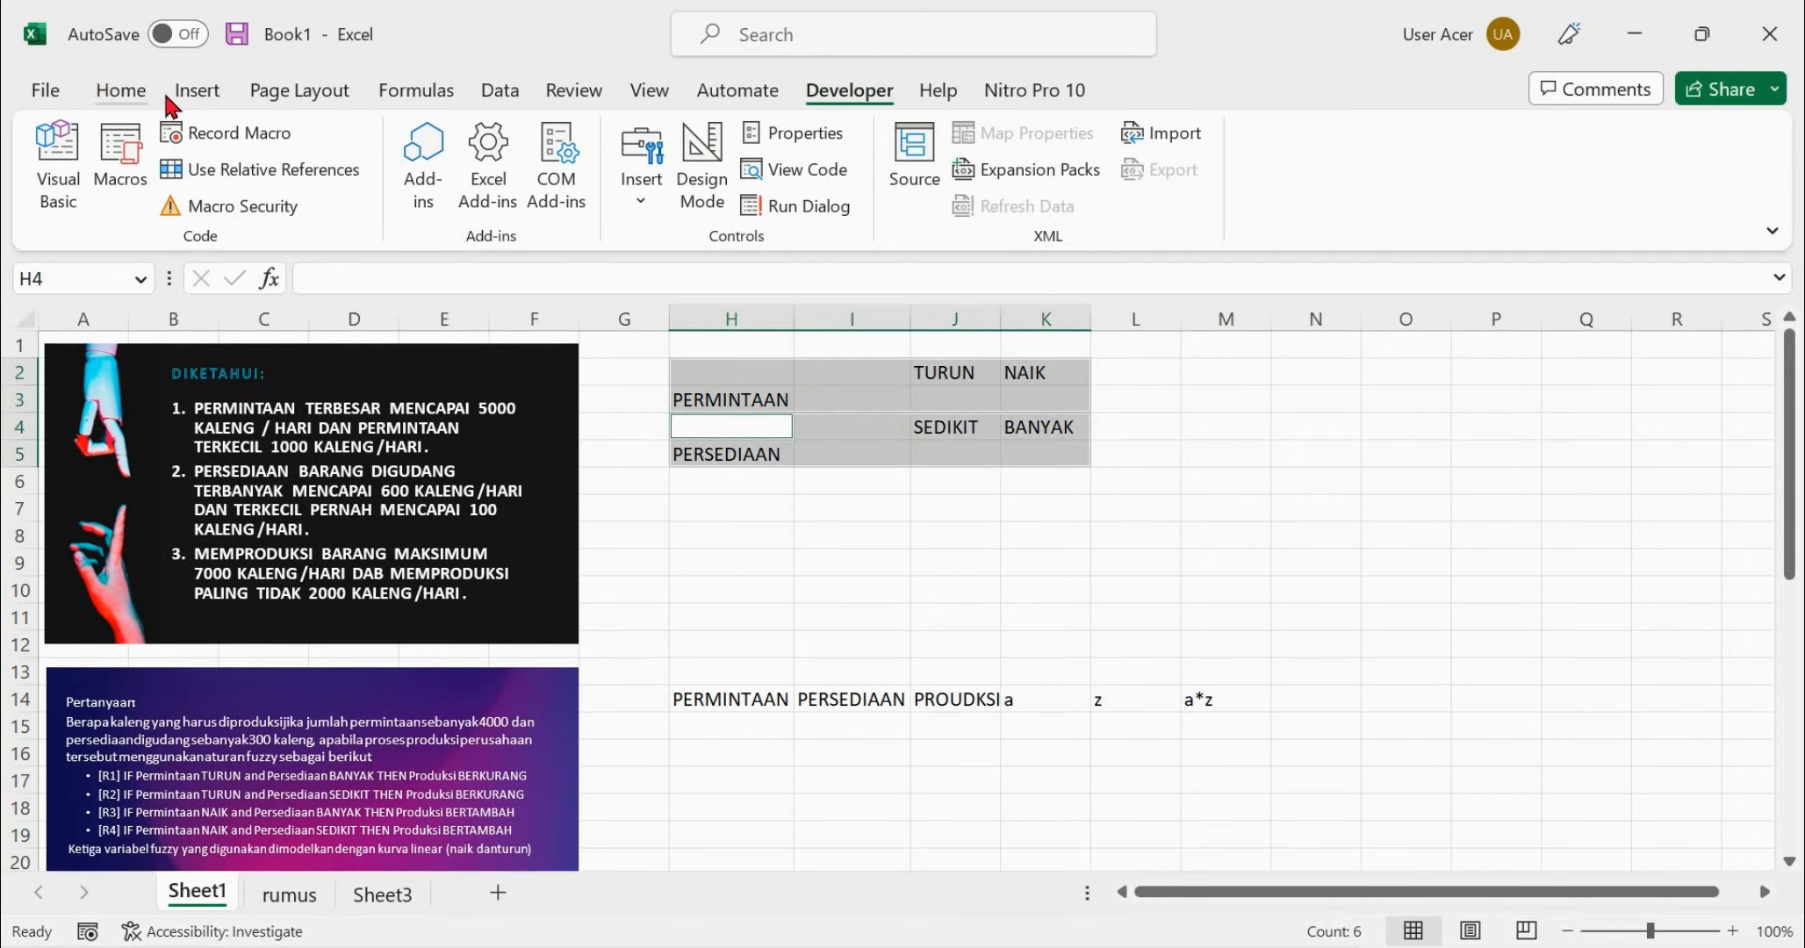
pyautogui.click(426, 188)
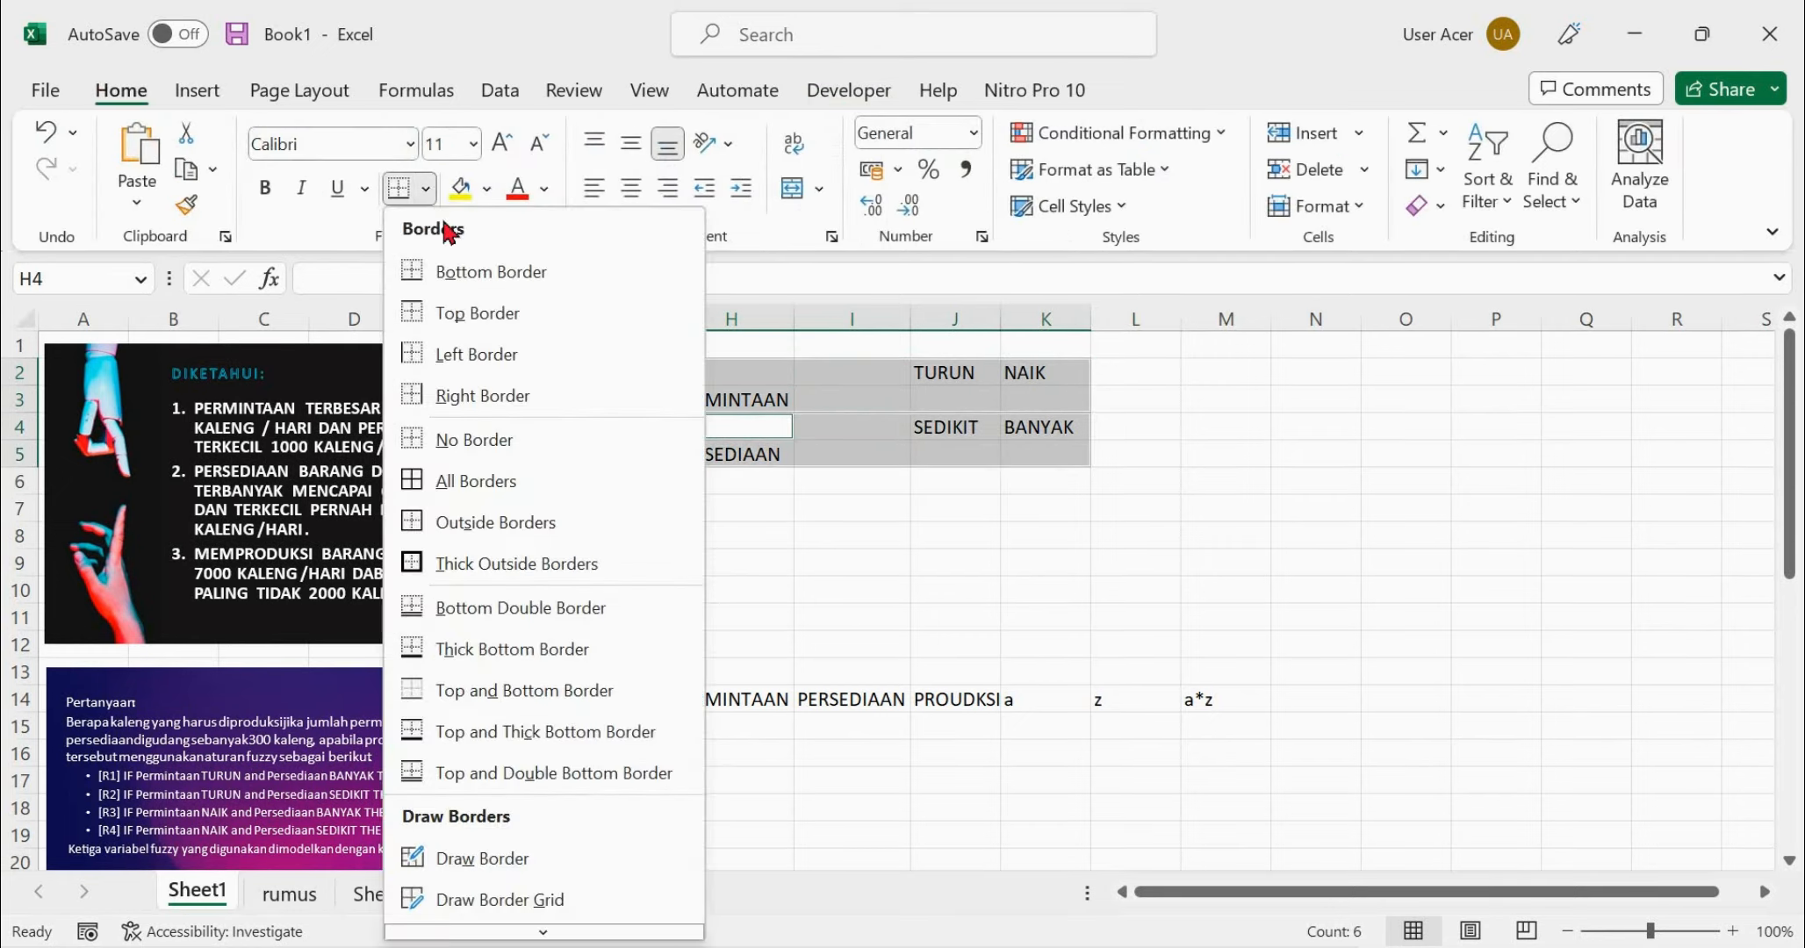
pyautogui.click(513, 478)
pyautogui.click(930, 428)
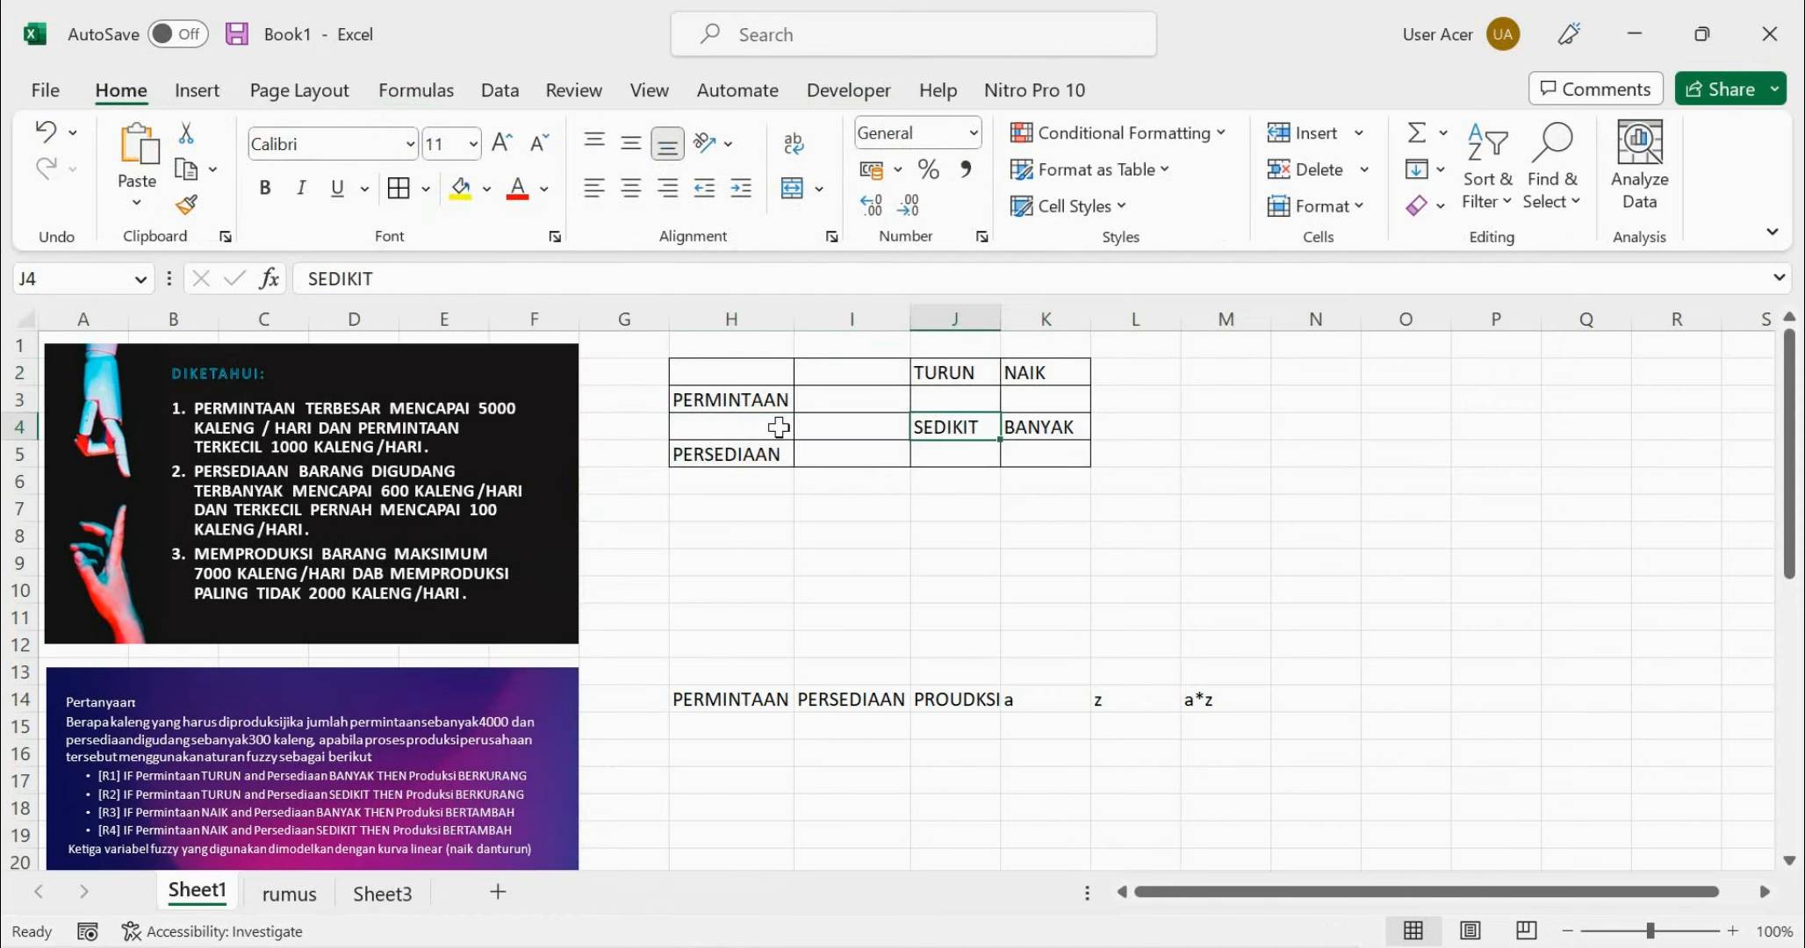
# Fill the empty heading cells H4:I4 and H2:I2 with yellow
pyautogui.click(778, 425)
pyautogui.moveTo(810, 427); pyautogui.dragTo(813, 427)
pyautogui.click(460, 188)
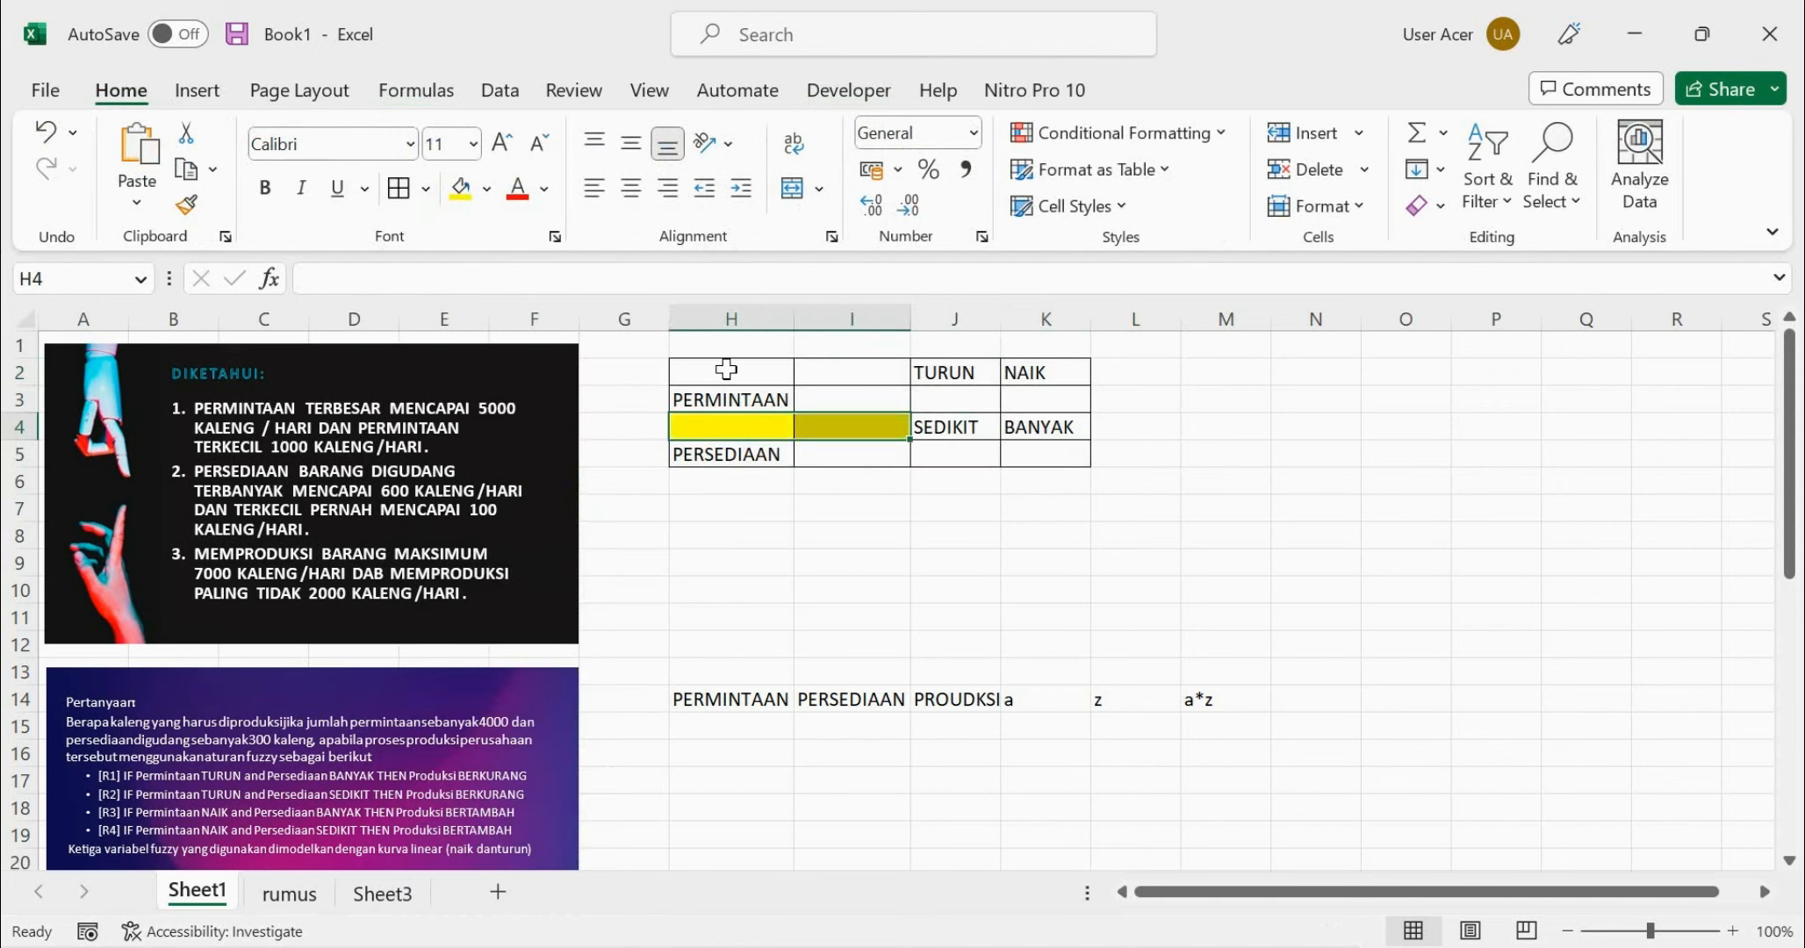
pyautogui.click(729, 369)
pyautogui.moveTo(805, 367); pyautogui.dragTo(817, 364)
pyautogui.click(460, 187)
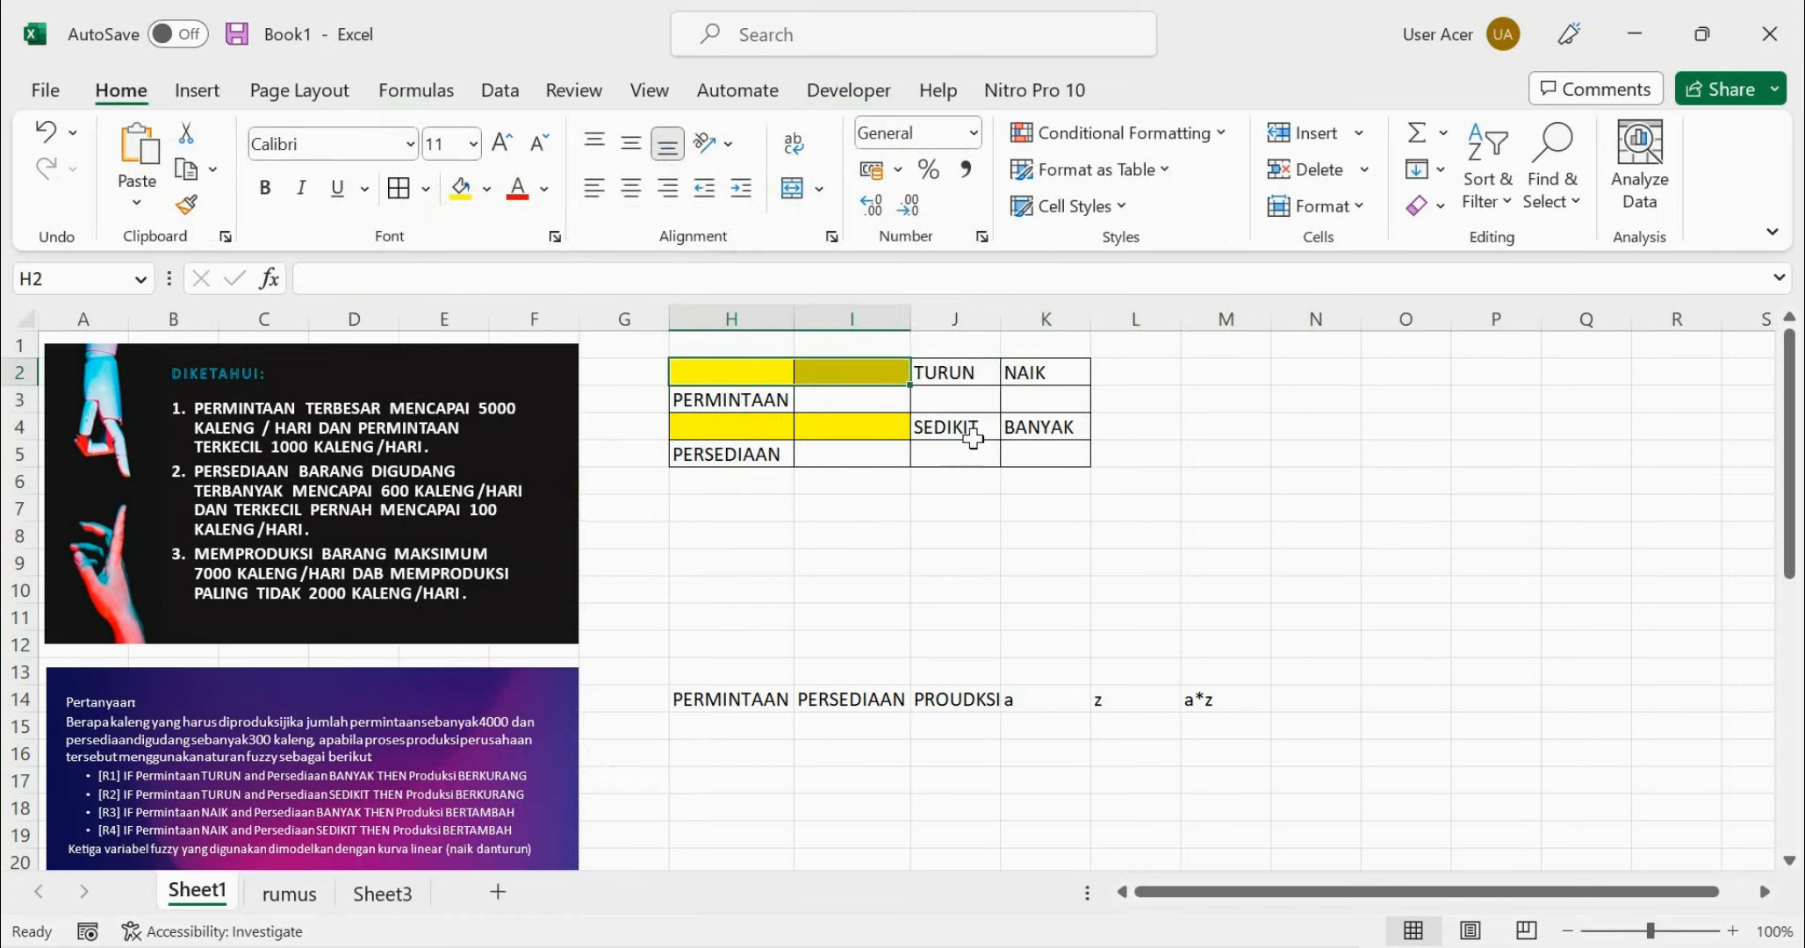
pyautogui.click(966, 428)
# Enter 4000 as the PERMINTAAN value in I3 and 300 as the PERSEDIAAN value in I5
pyautogui.click(872, 400)
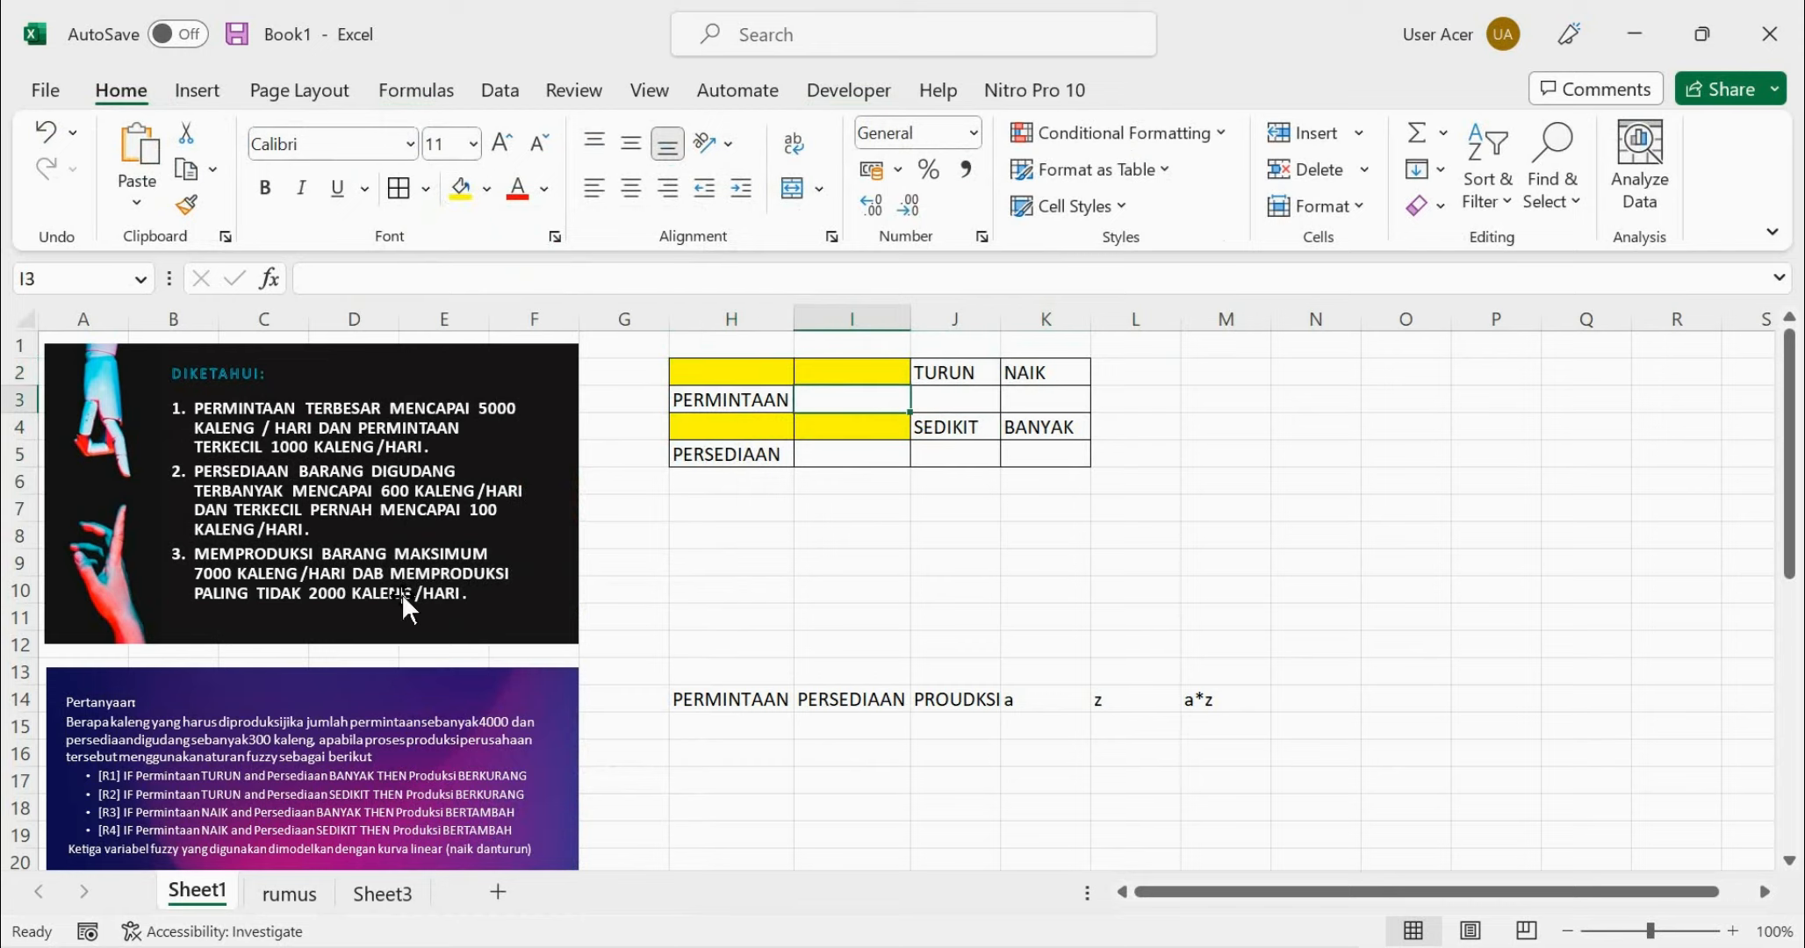
pyautogui.scroll(-1, 314, 668)
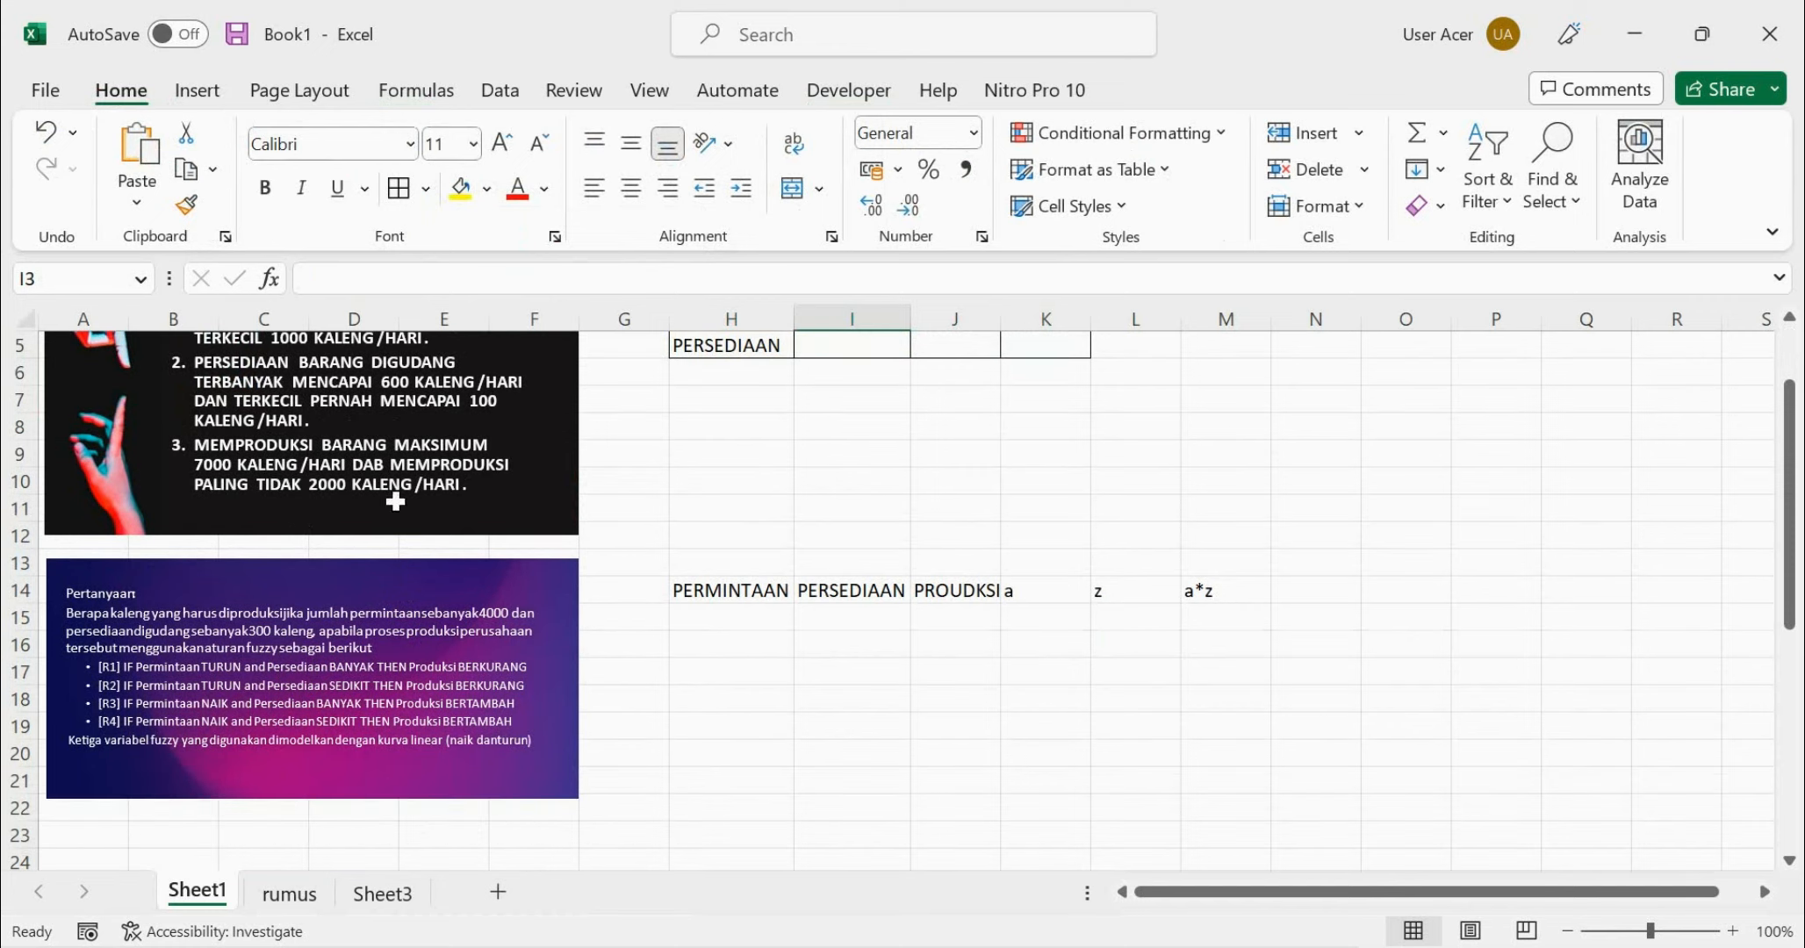
pyautogui.scroll(1, 646, 574)
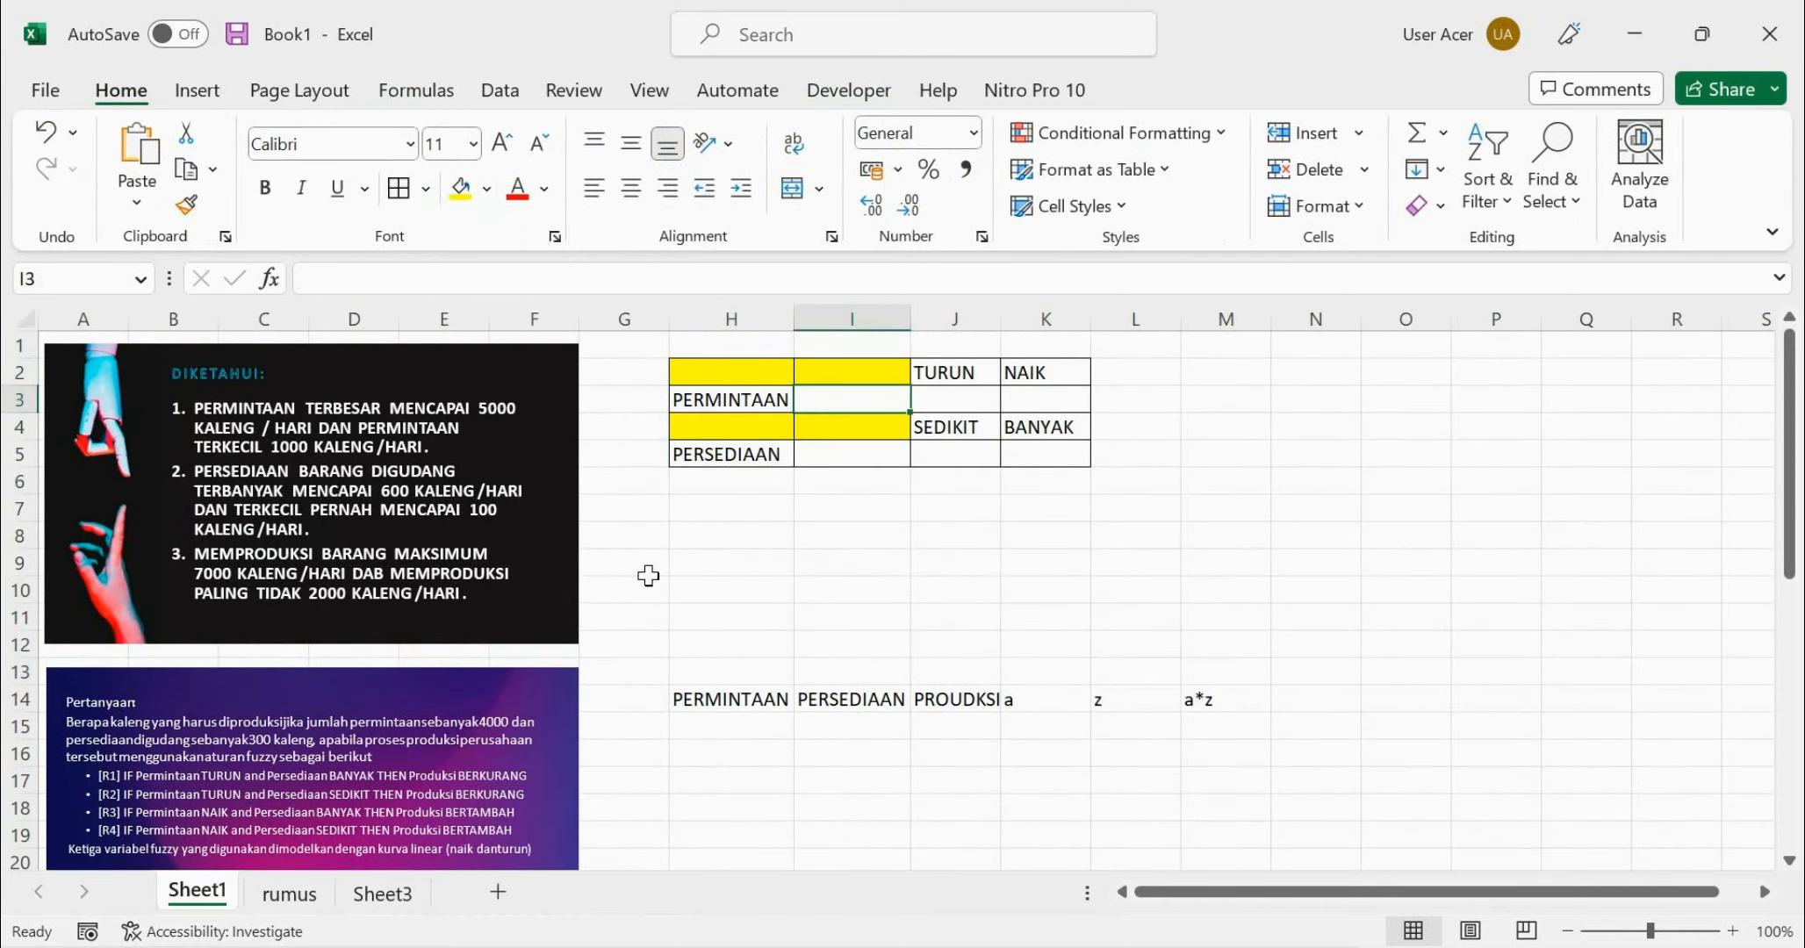
pyautogui.write('40000')
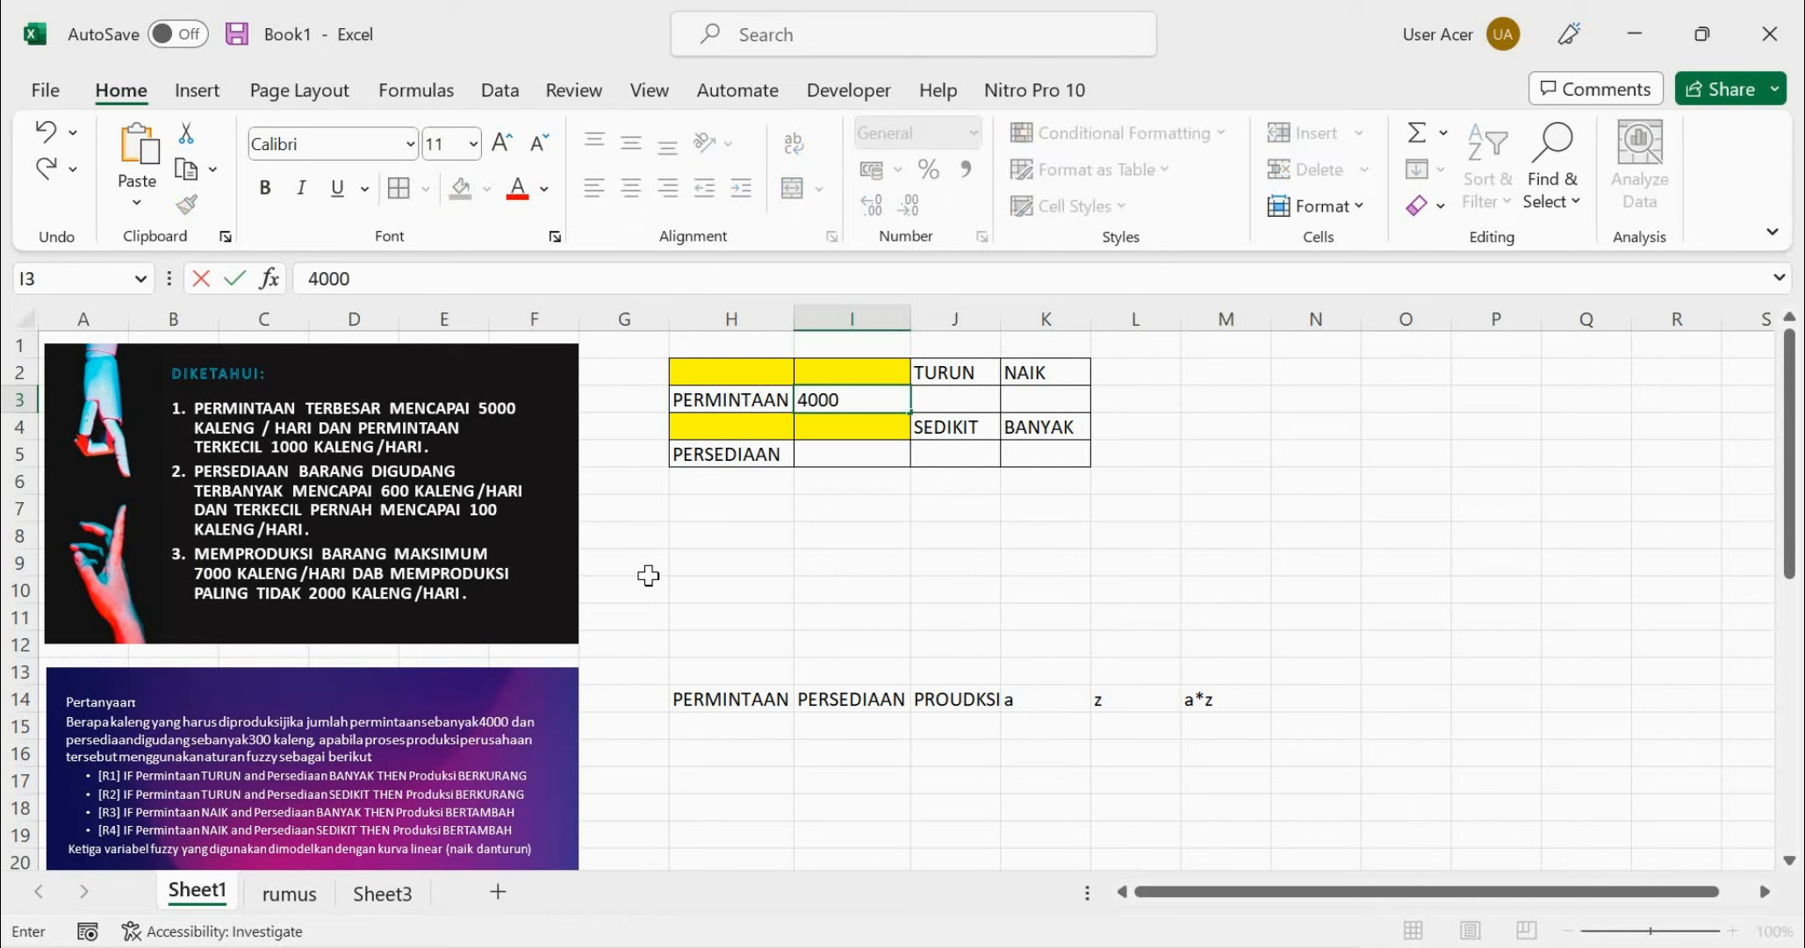
pyautogui.press('Return')
pyautogui.press('Return')
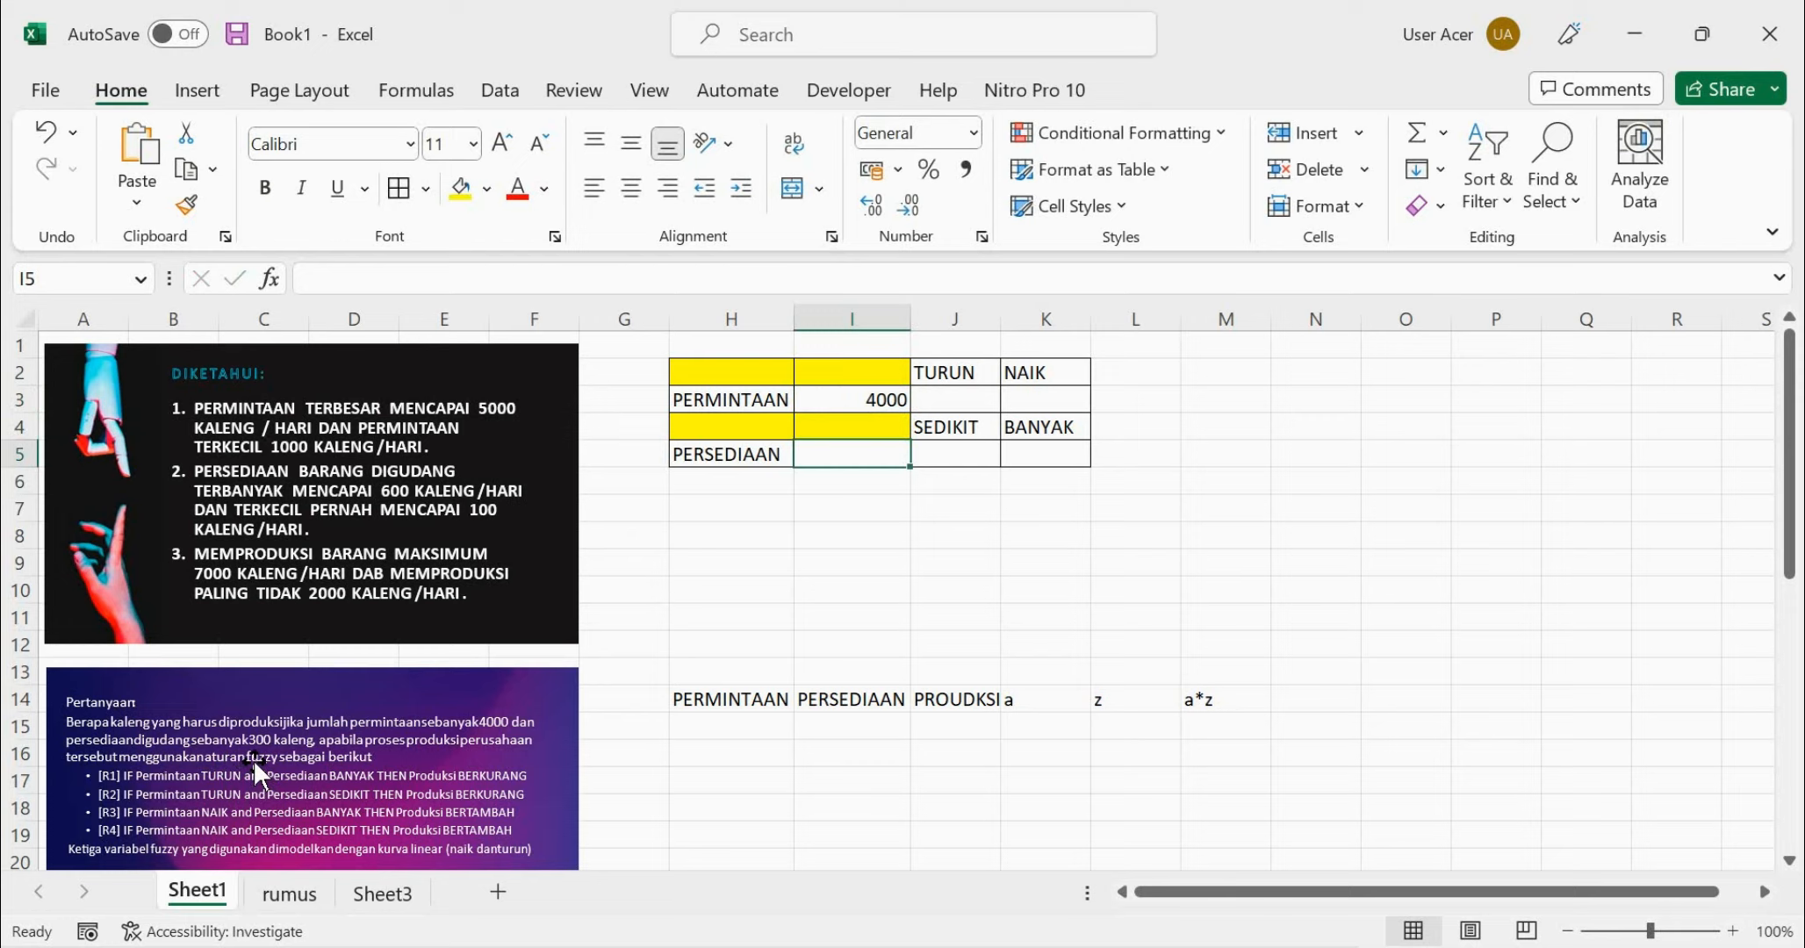
pyautogui.write('300')
pyautogui.press('Tab')
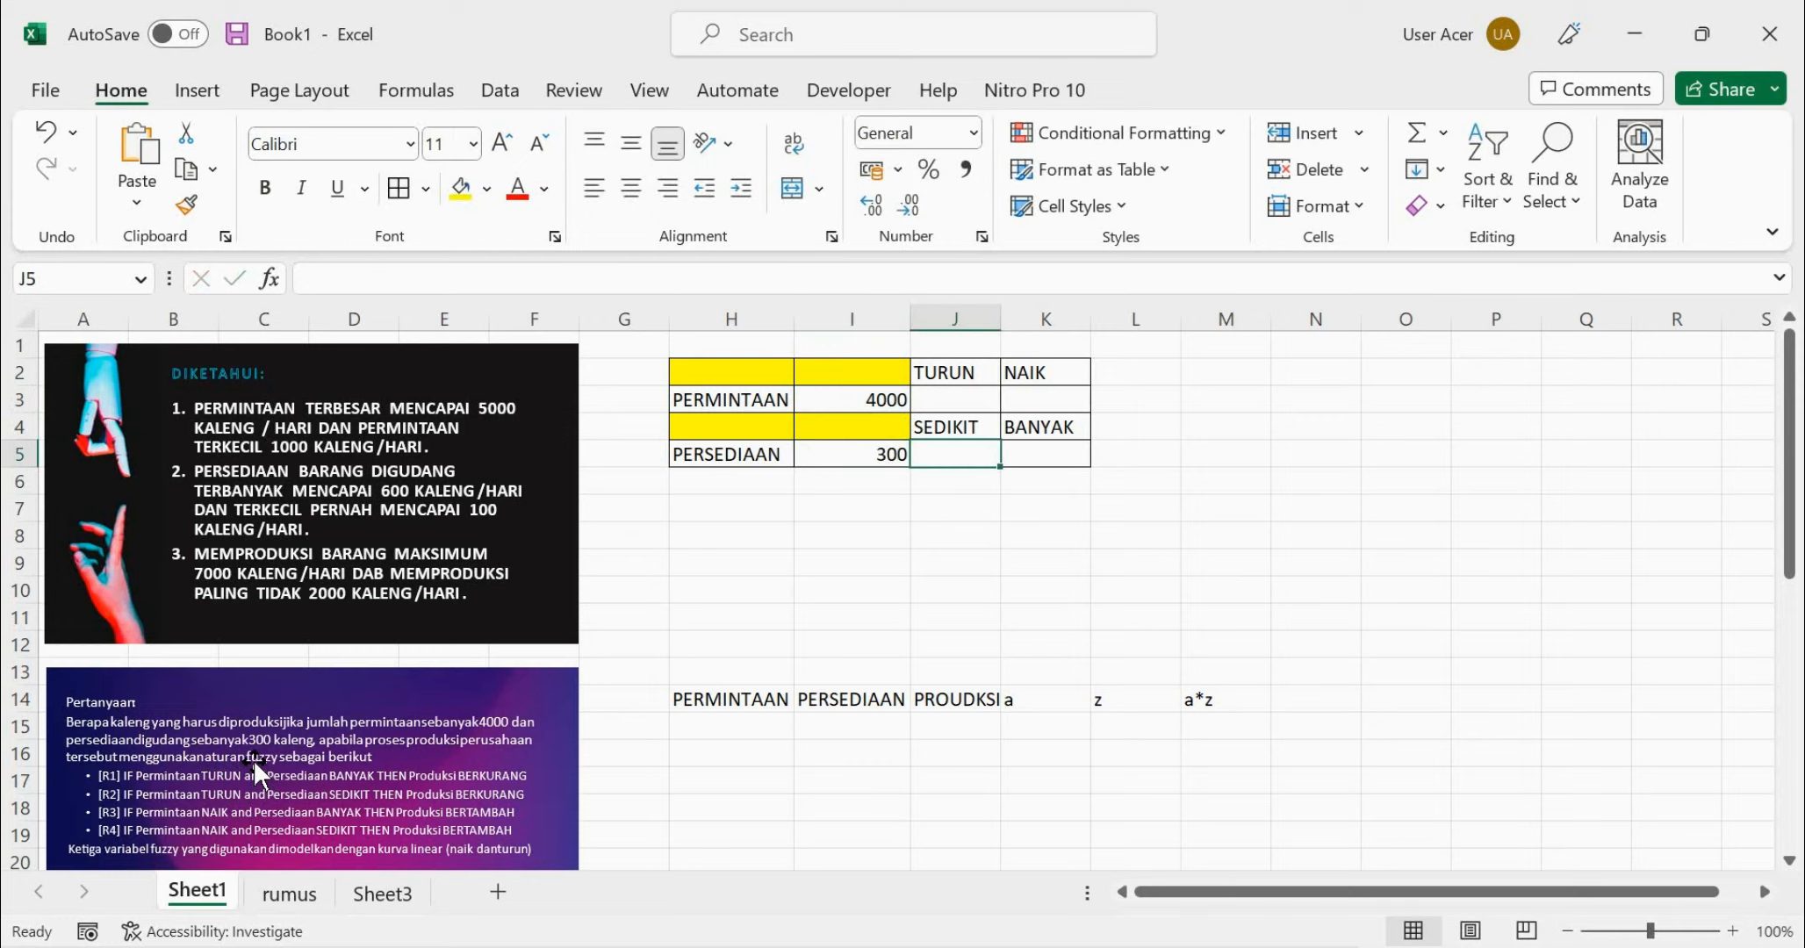
# Label the rule rows R1, R2, R3 and R4 in cells G15 to G18
pyautogui.moveTo(754, 699); pyautogui.dragTo(1163, 819)
pyautogui.scroll(-2, 636, 747)
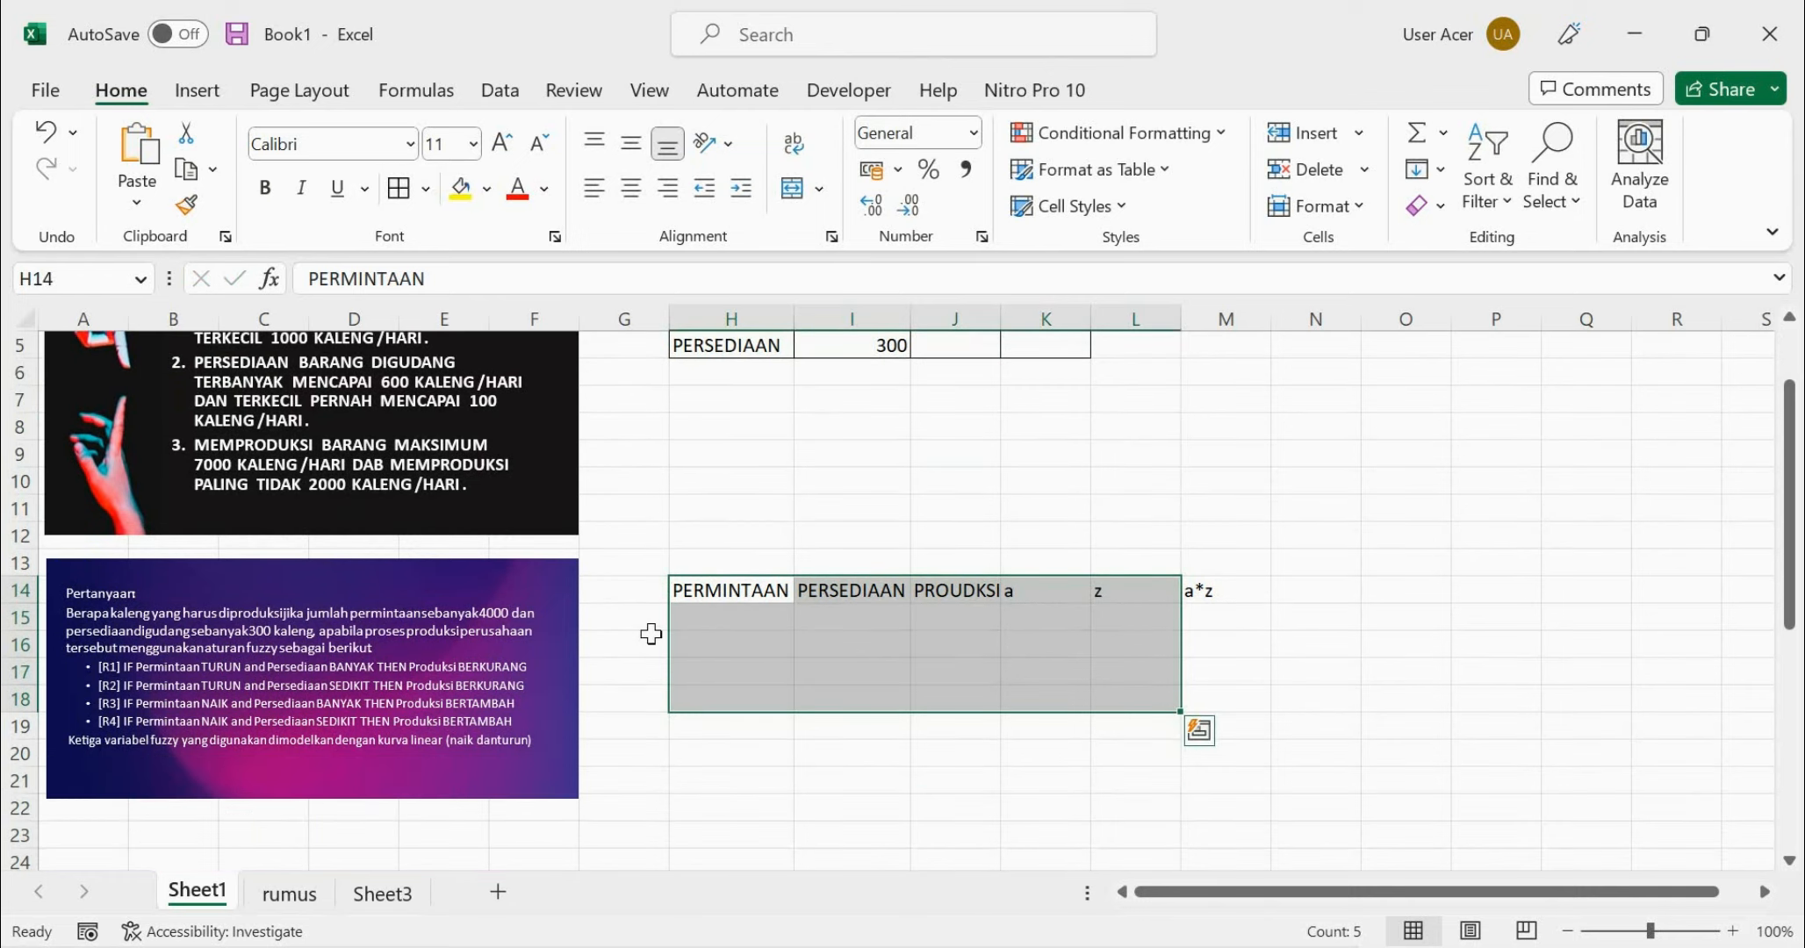
pyautogui.click(656, 624)
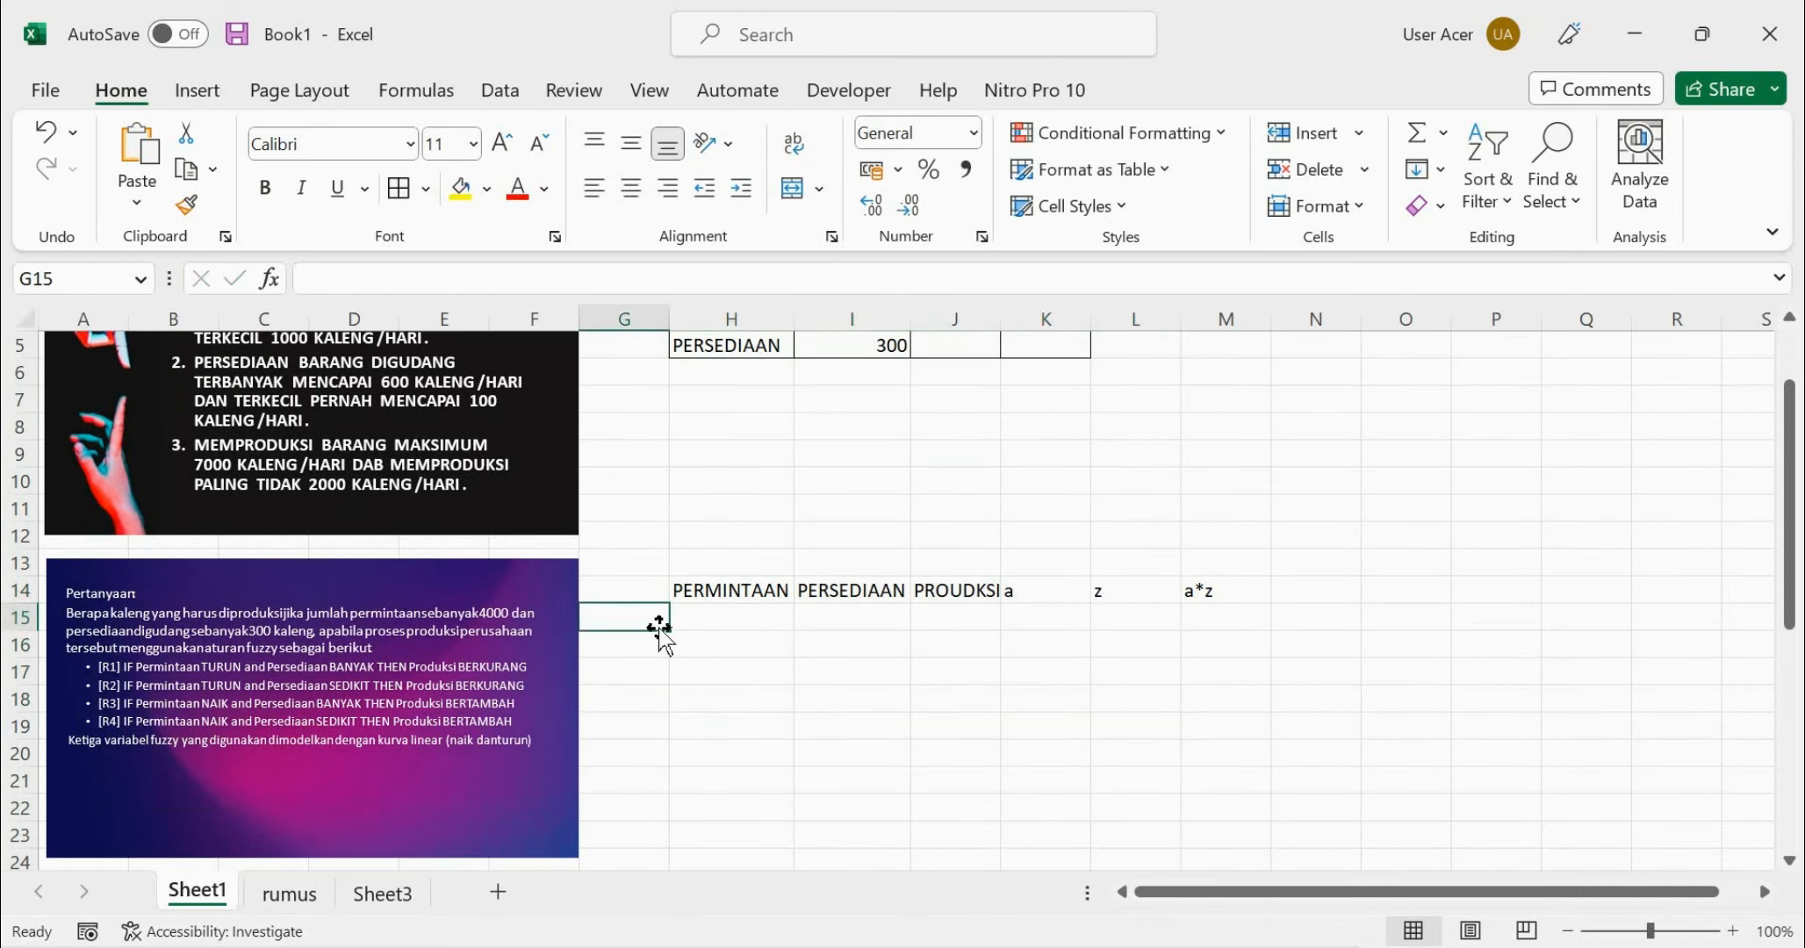
pyautogui.write('R1')
pyautogui.press('Return')
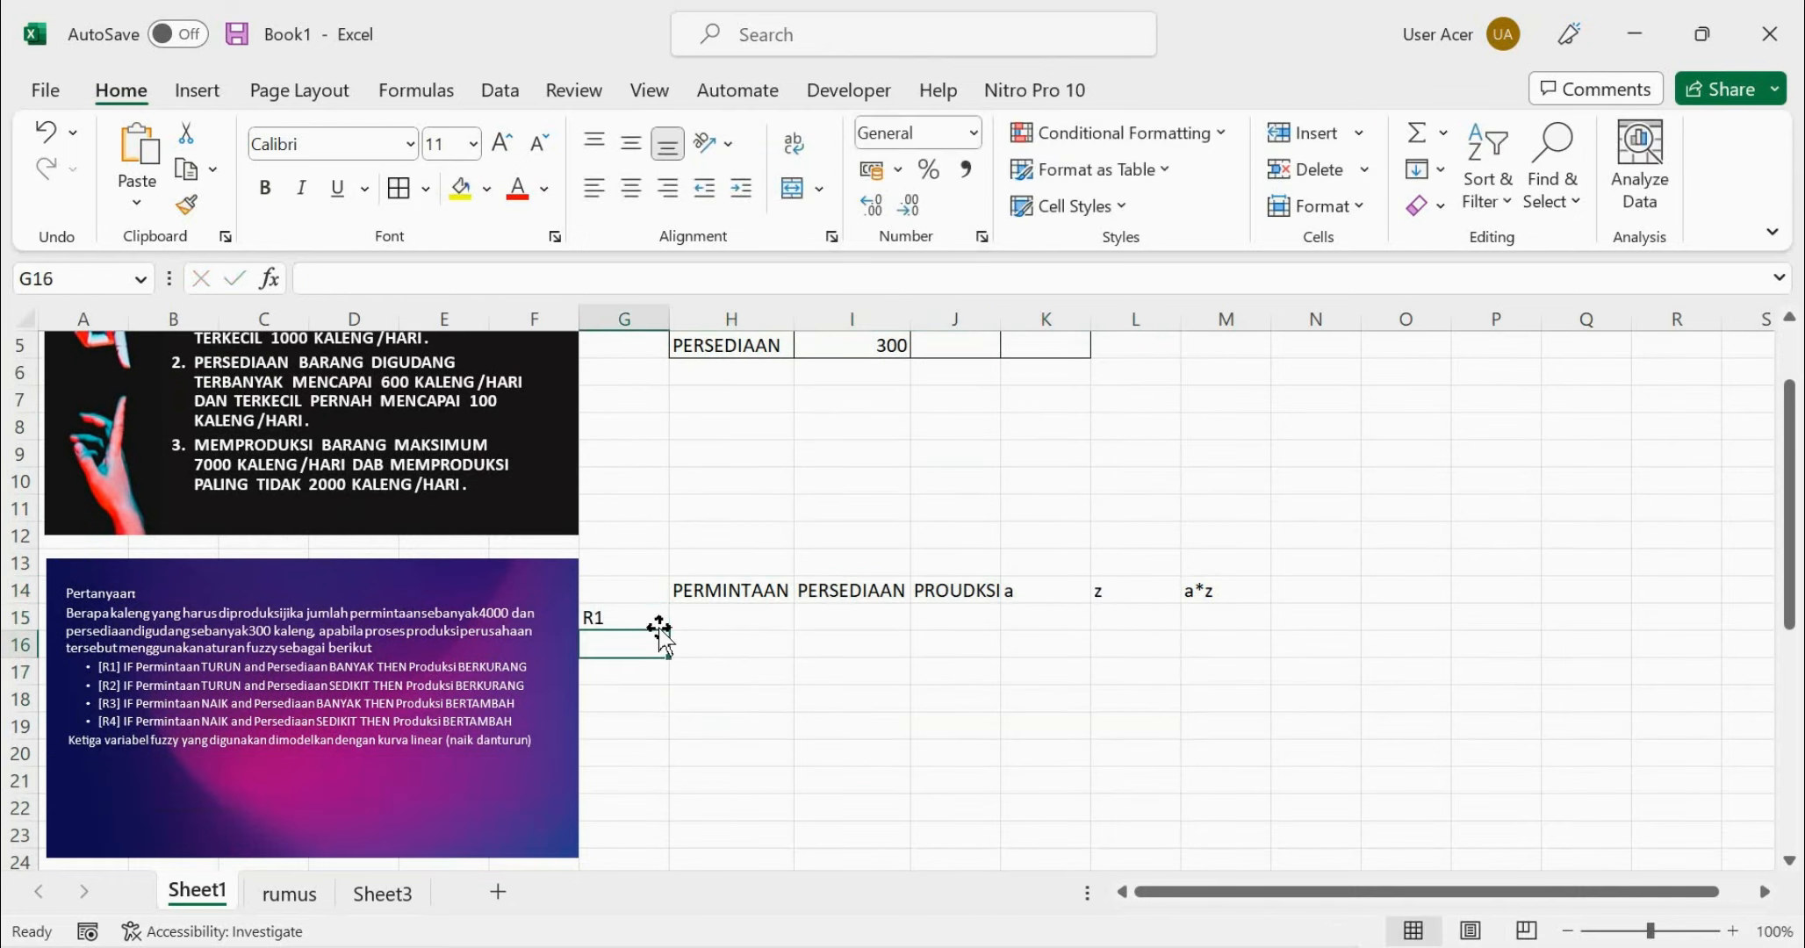
pyautogui.write('R2')
pyautogui.press('Return')
pyautogui.write('R3')
pyautogui.press('Return')
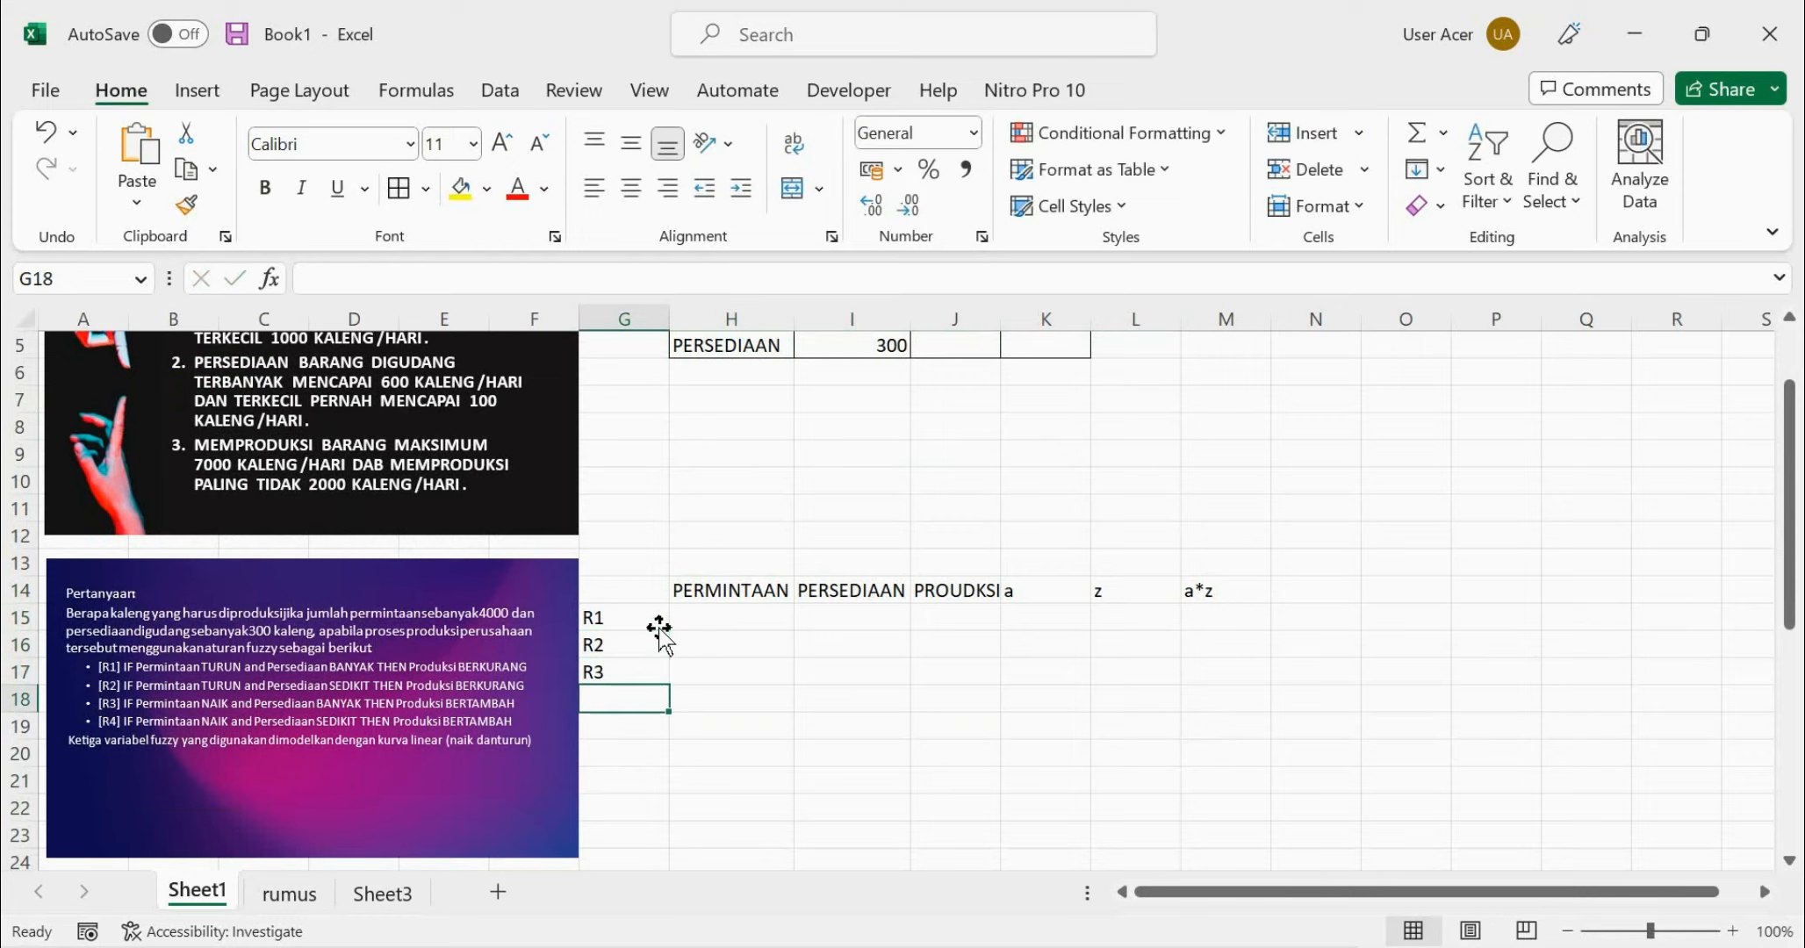
pyautogui.write('R4')
pyautogui.press('Return')
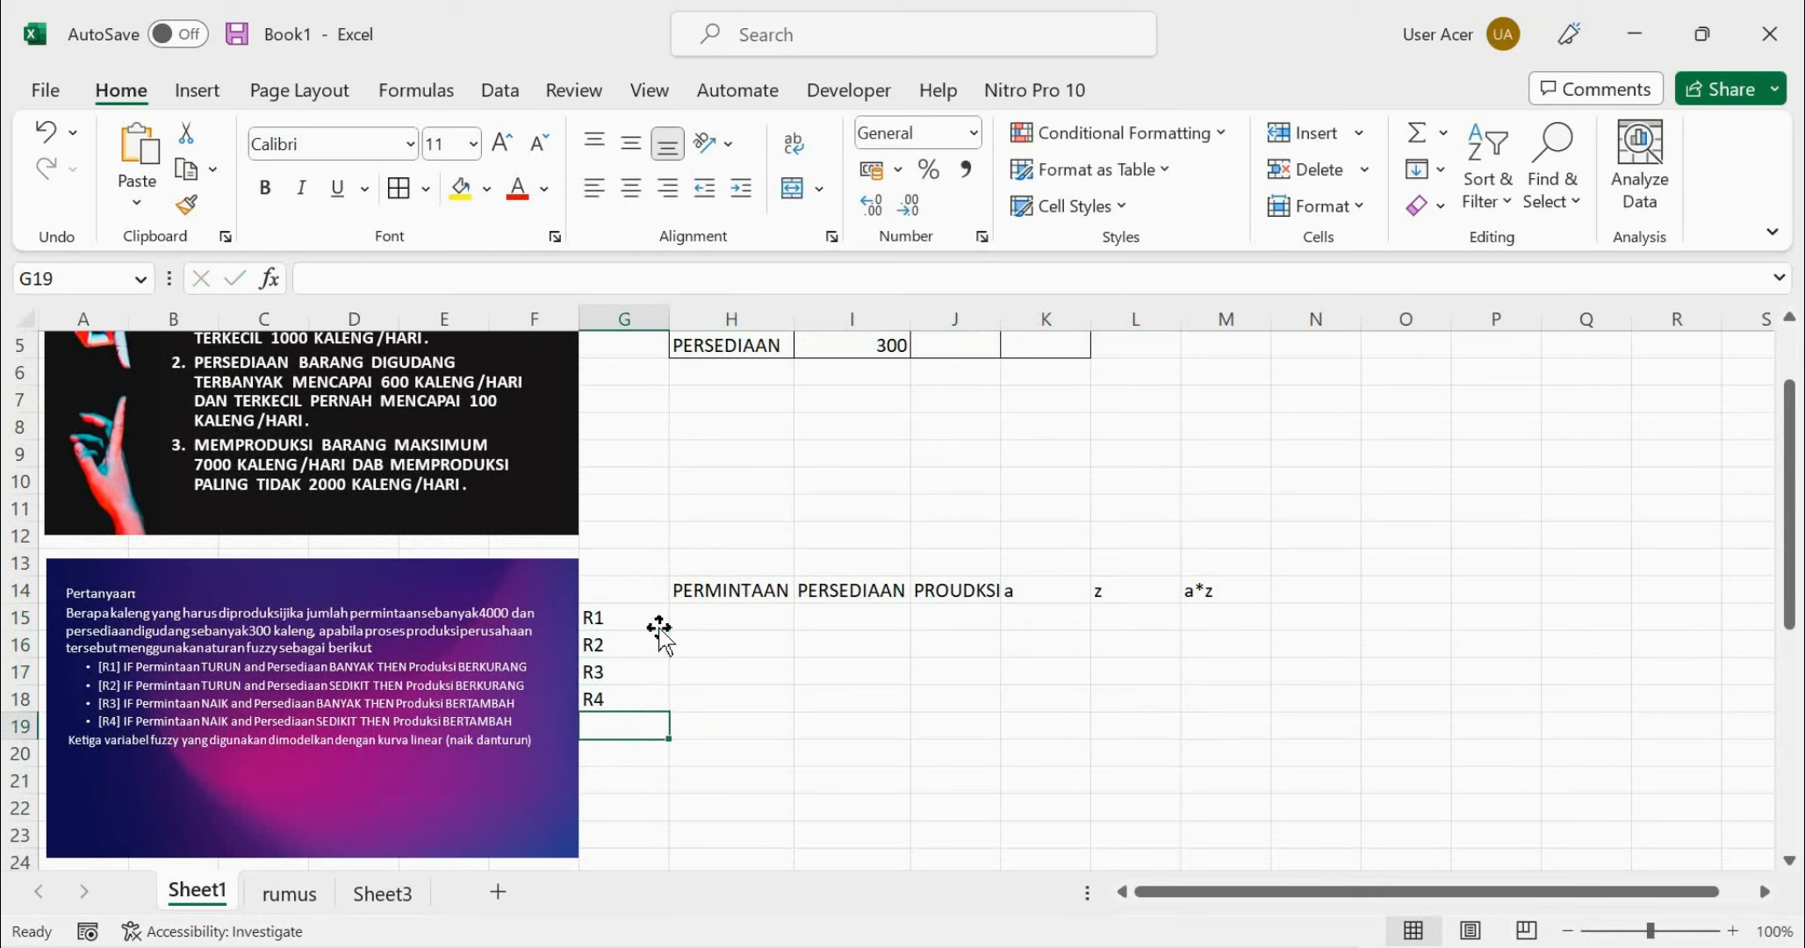
# Apply all borders to the rule table G14:M18 and to the two rows beneath it, G19:M20
pyautogui.click(716, 590)
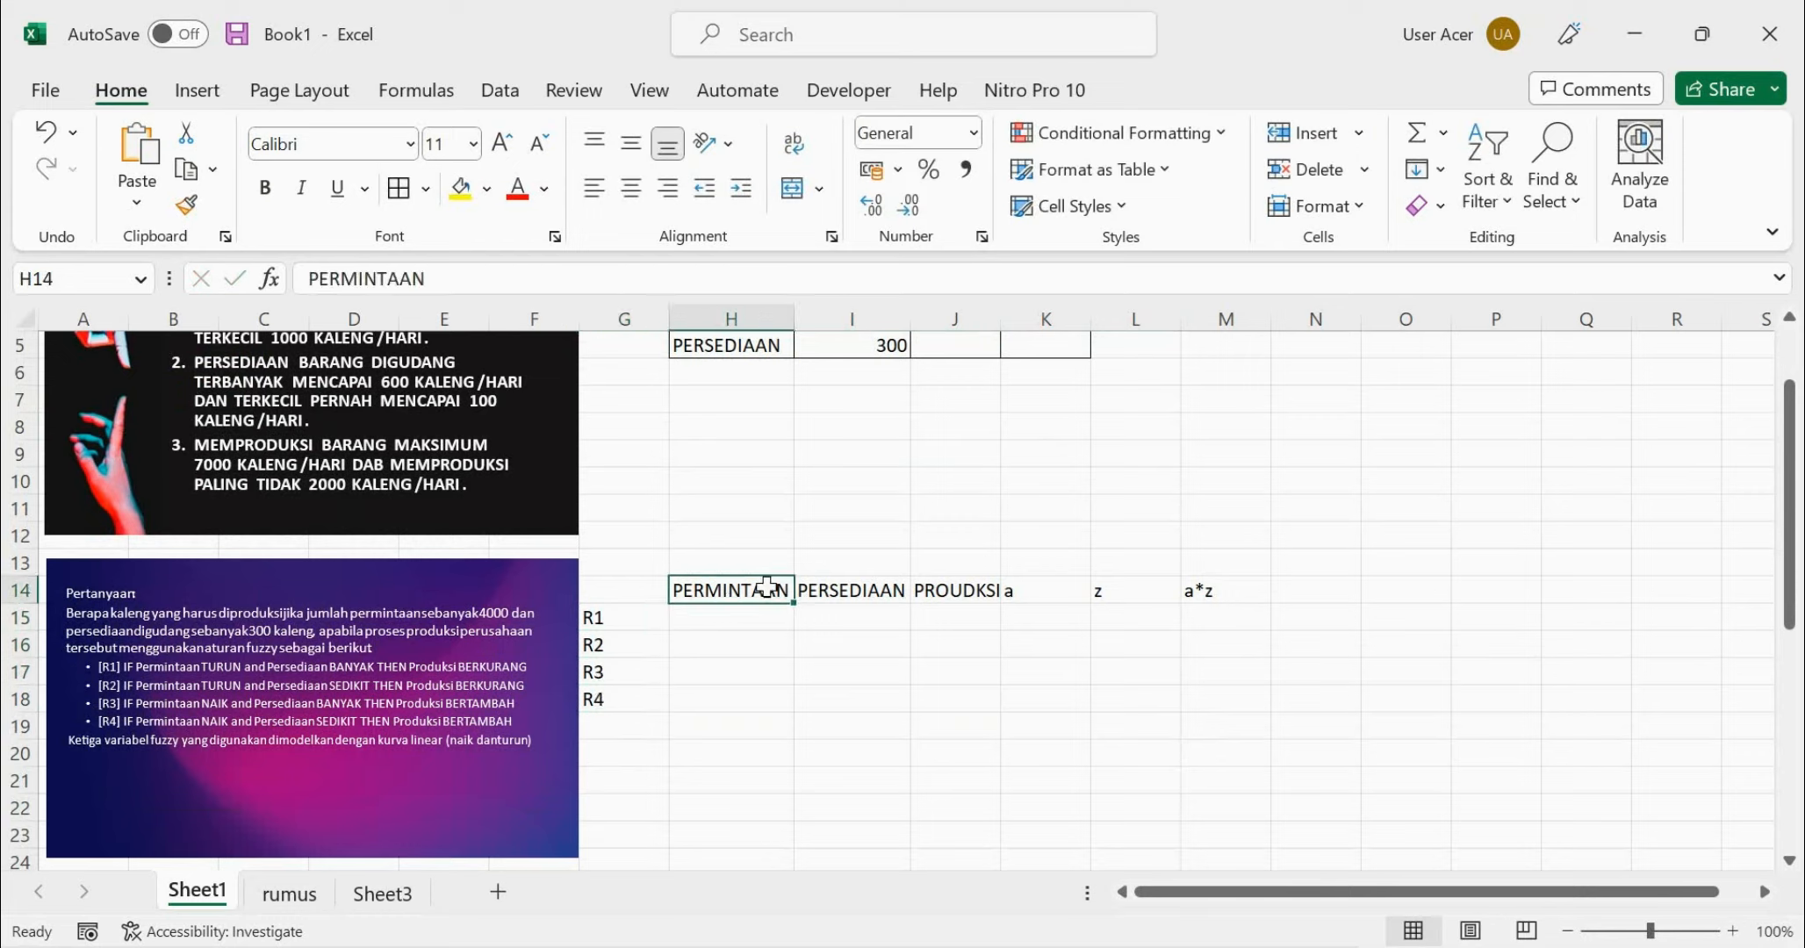
pyautogui.click(853, 593)
pyautogui.click(948, 595)
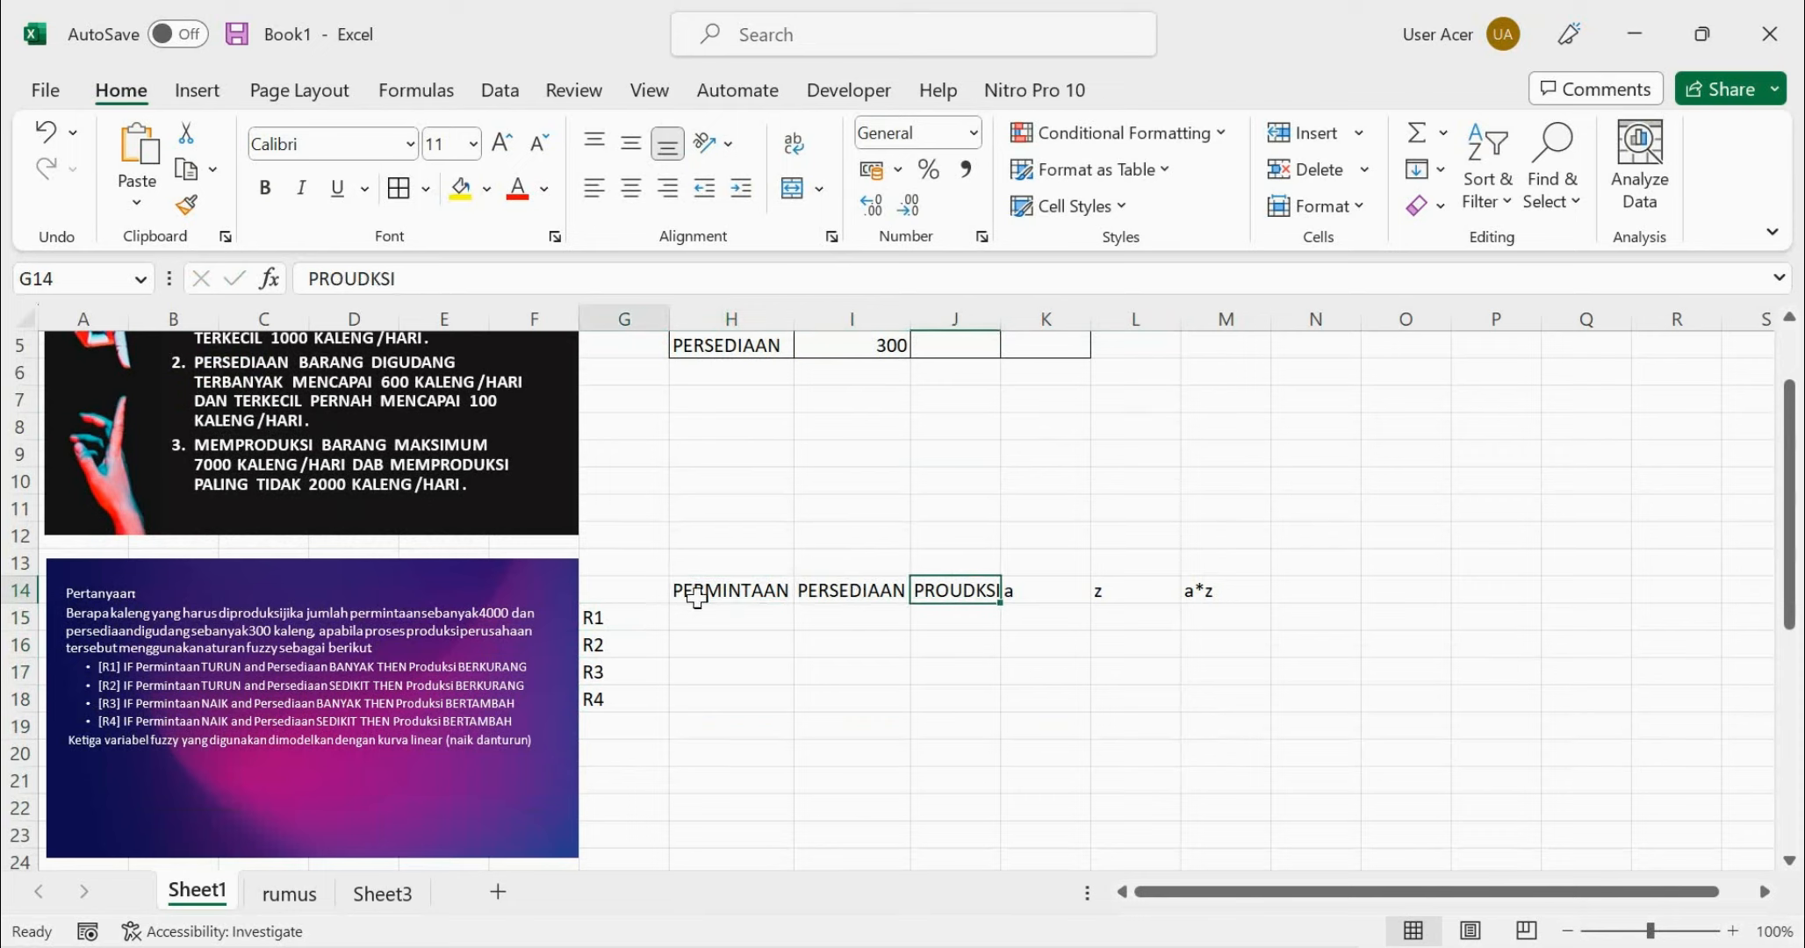
pyautogui.moveTo(625, 592); pyautogui.dragTo(1195, 689)
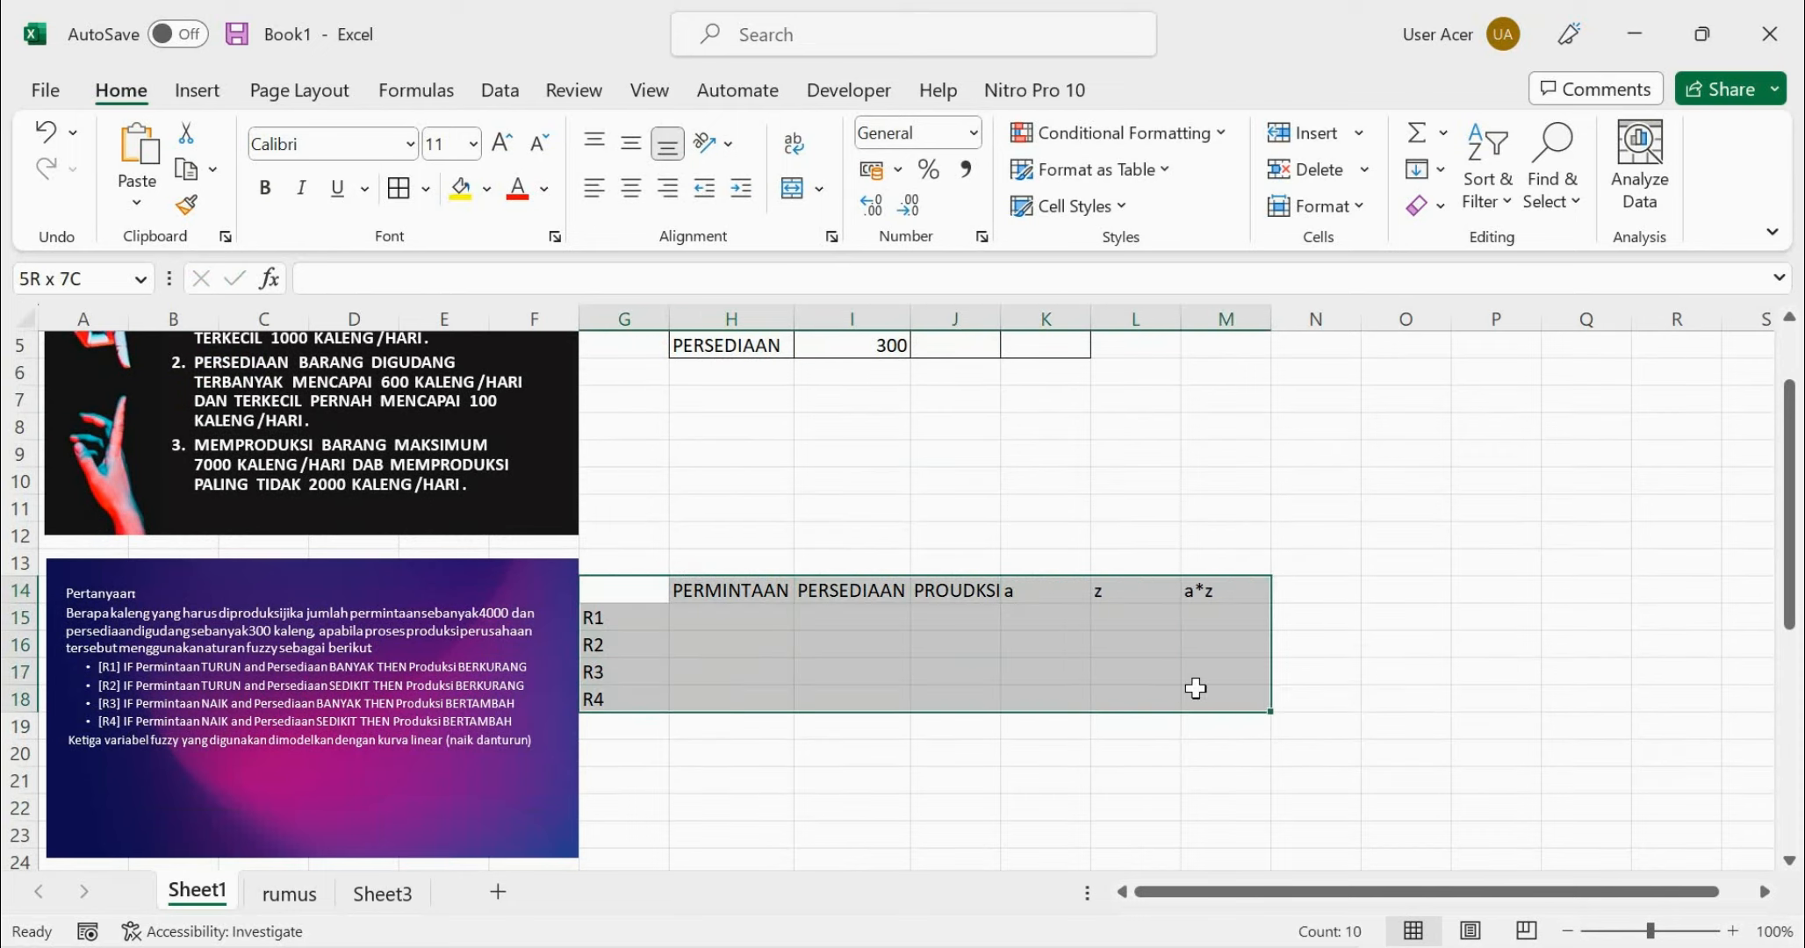
pyautogui.click(399, 188)
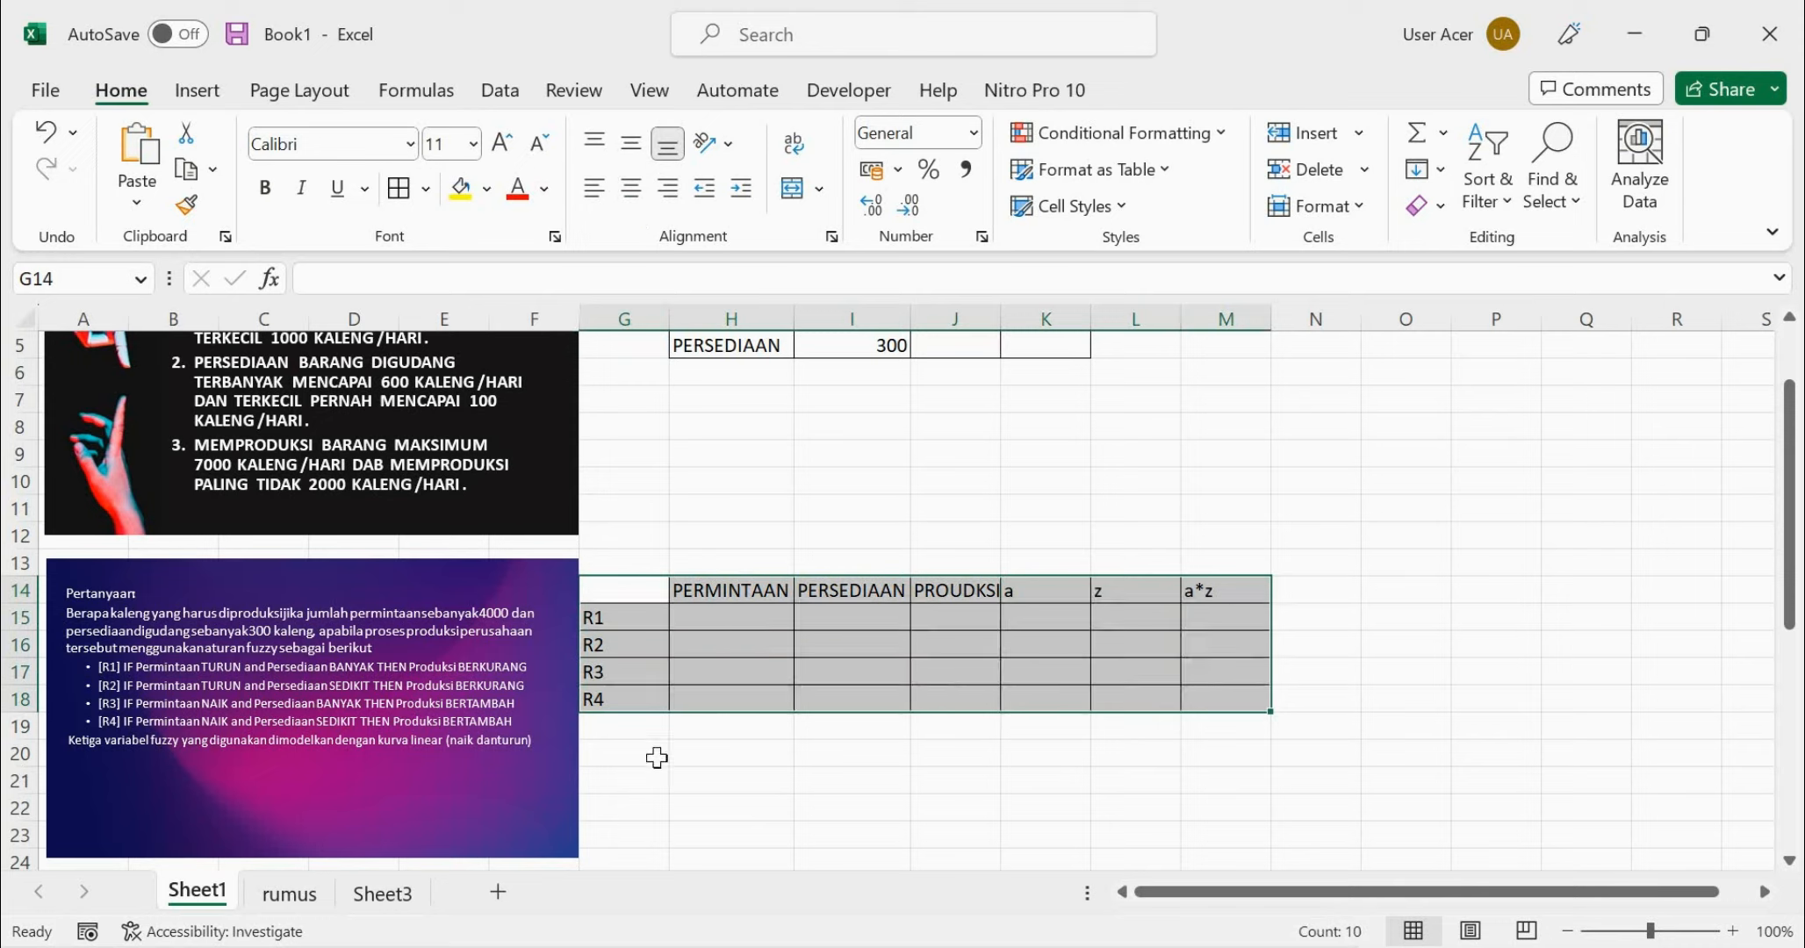
pyautogui.moveTo(632, 730); pyautogui.dragTo(1199, 761)
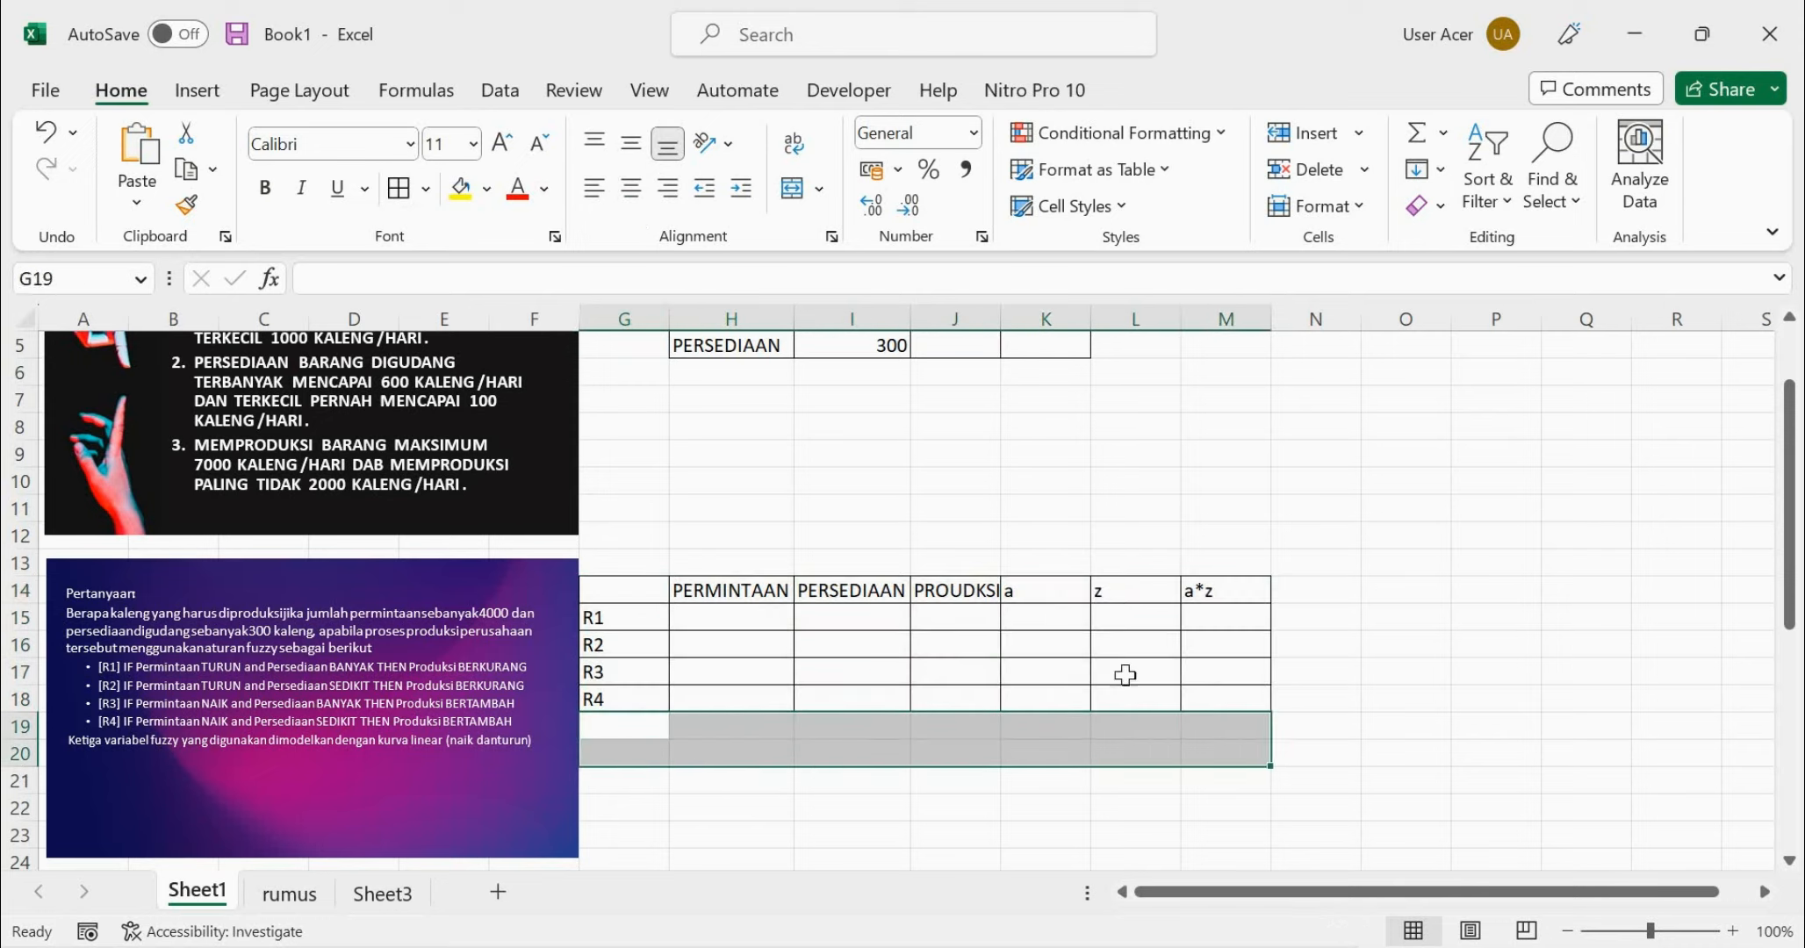
pyautogui.click(400, 188)
# Merge and center G19:J19 and G20:J20 as two separate label cells below the rule rows
pyautogui.moveTo(638, 719); pyautogui.dragTo(905, 731)
pyautogui.moveTo(628, 753); pyautogui.dragTo(927, 759)
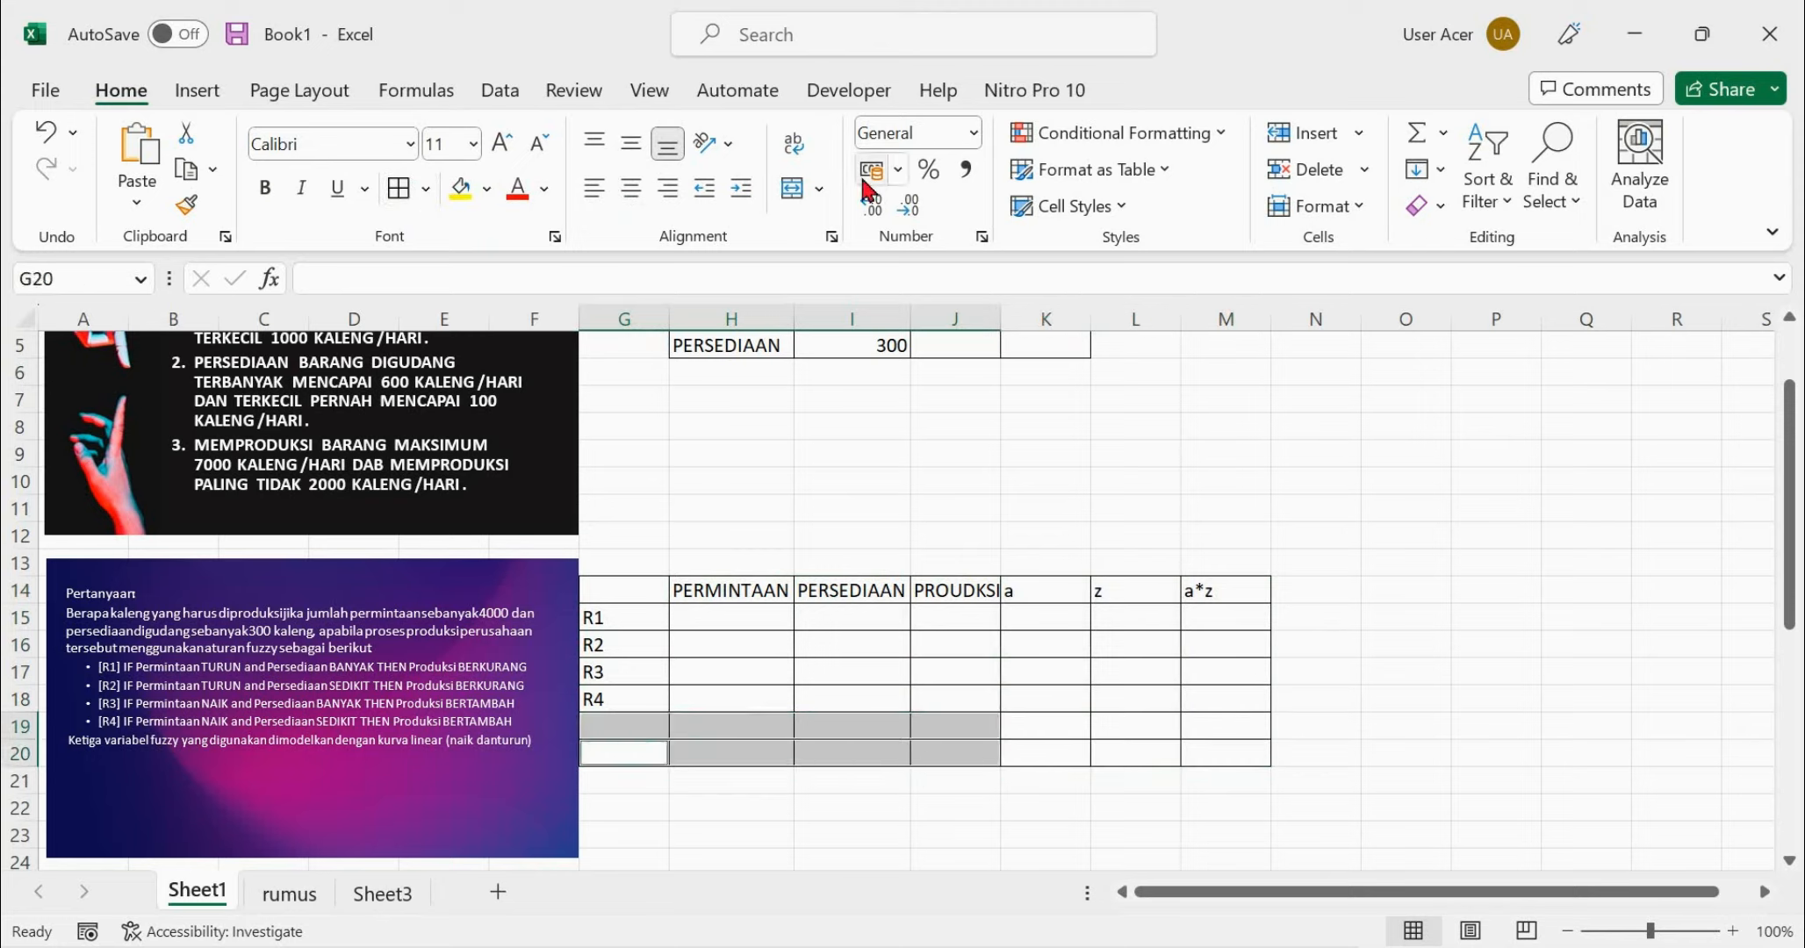
pyautogui.click(778, 188)
# Enter the labels TOTAL in row 19 and RATA -RATA in row 20 of the merged cells
pyautogui.click(752, 727)
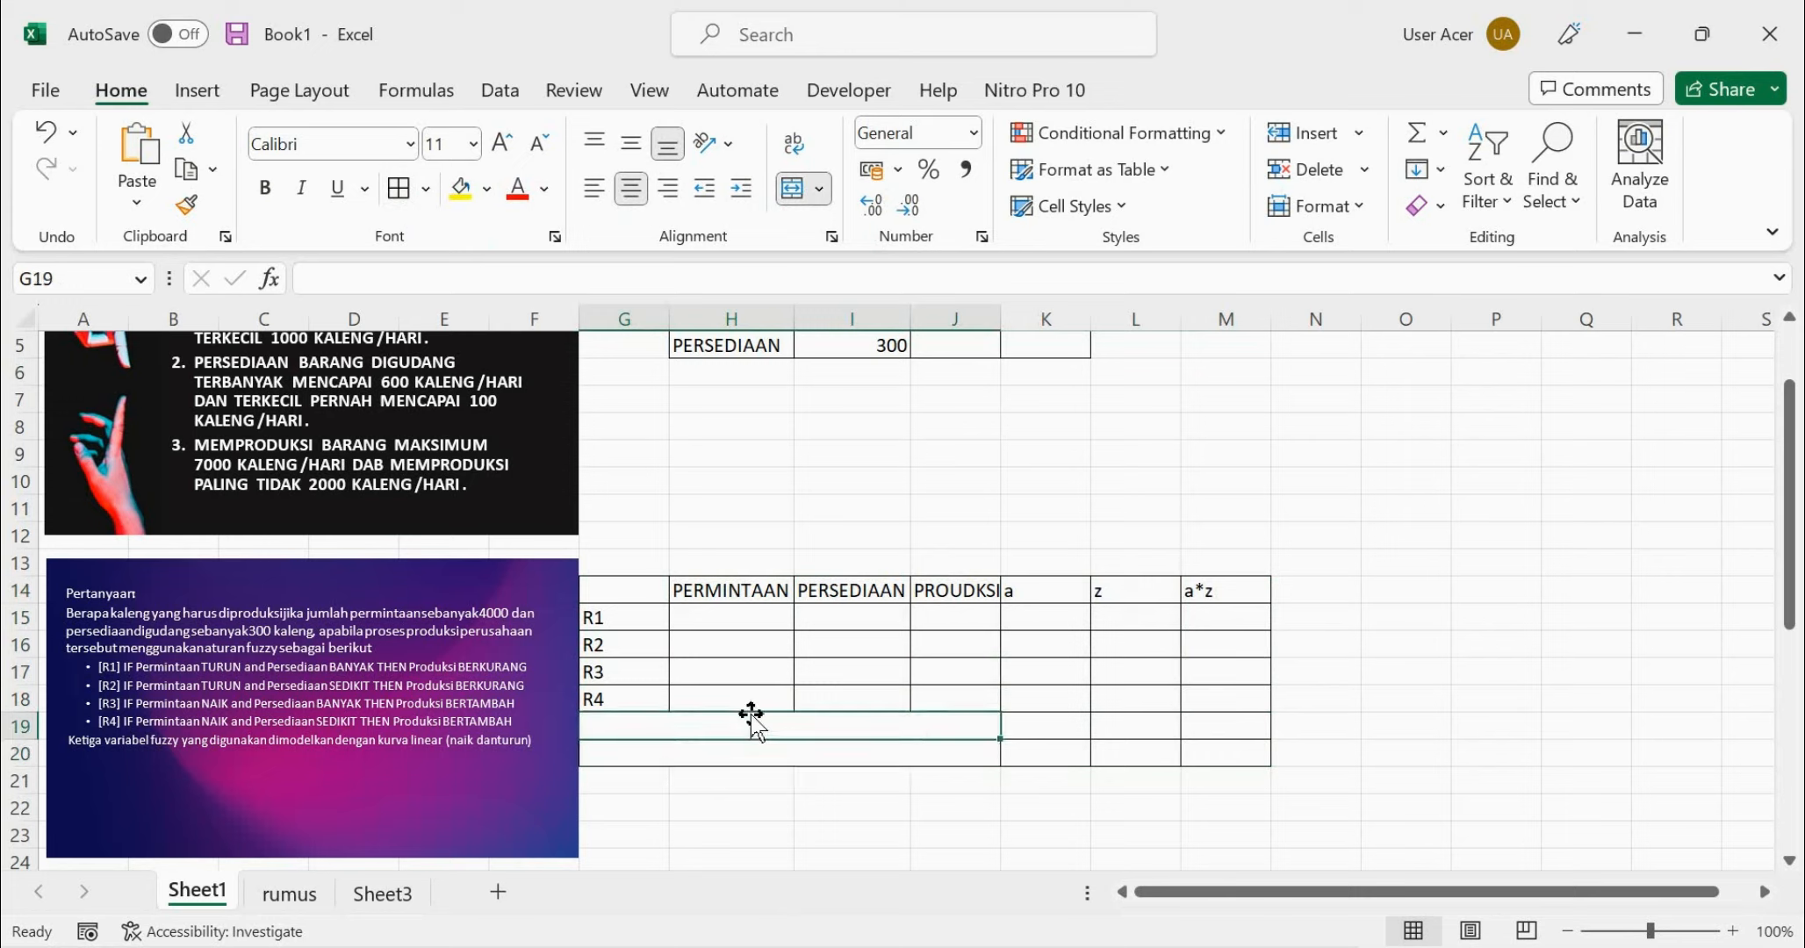
pyautogui.write('TOTAL')
pyautogui.press('Return')
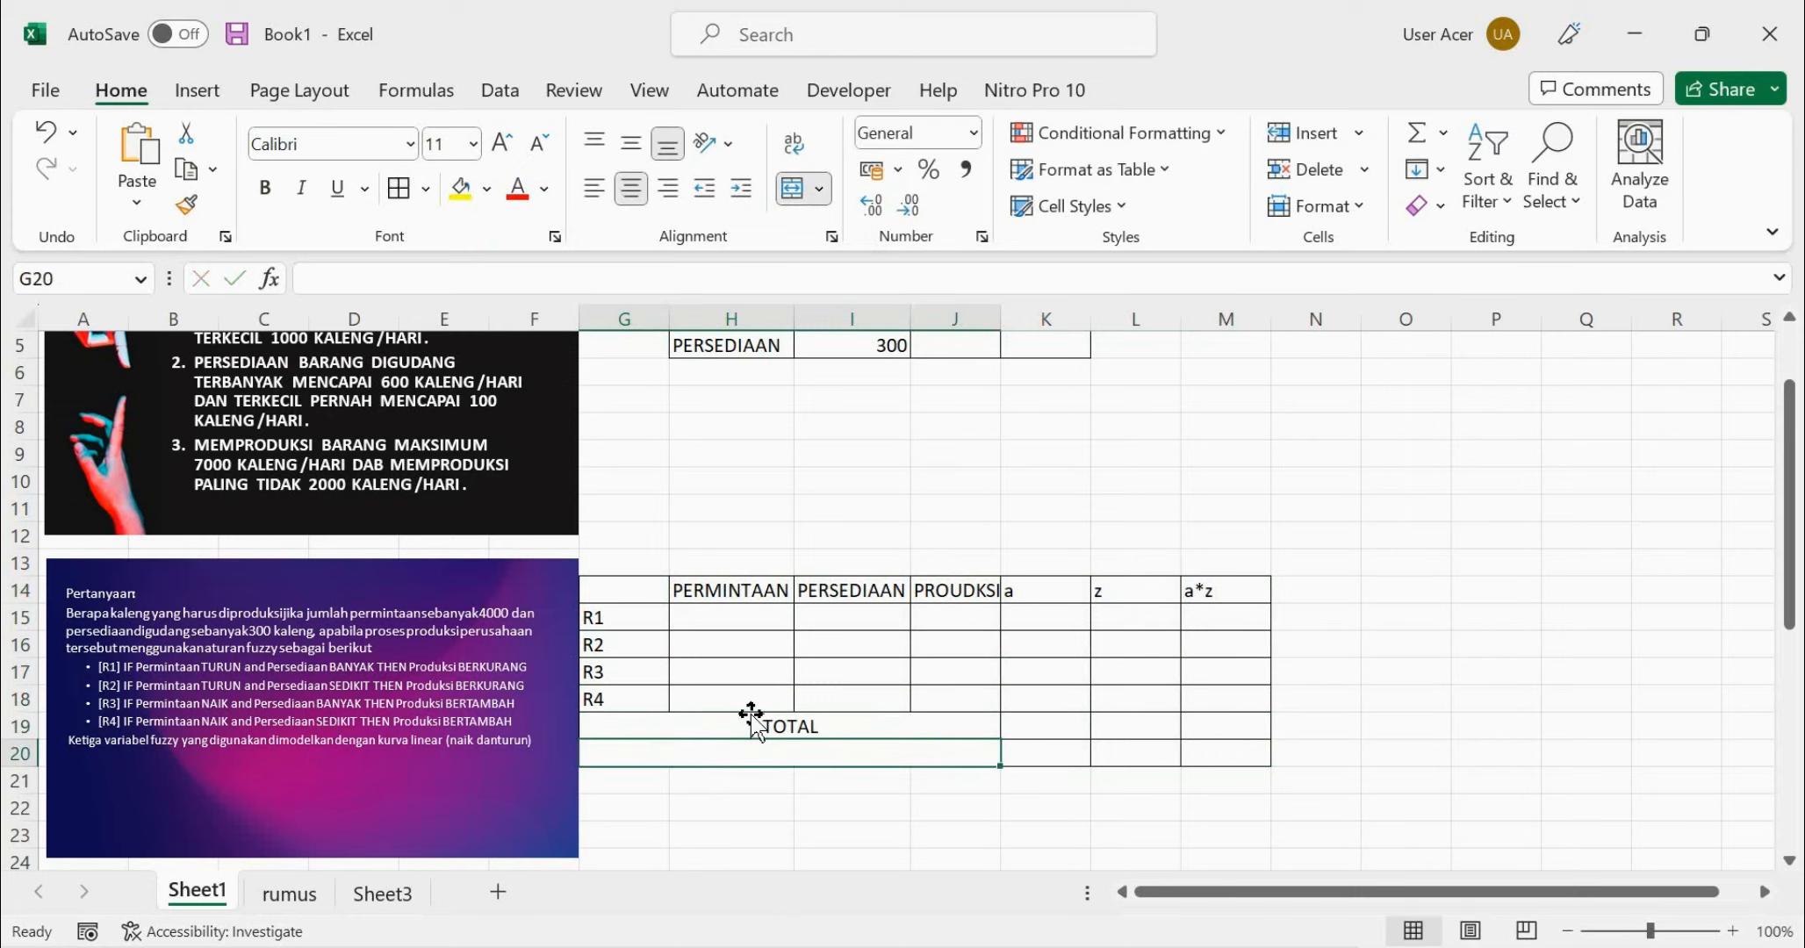
pyautogui.write('RATA -RATA')
pyautogui.press('Return')
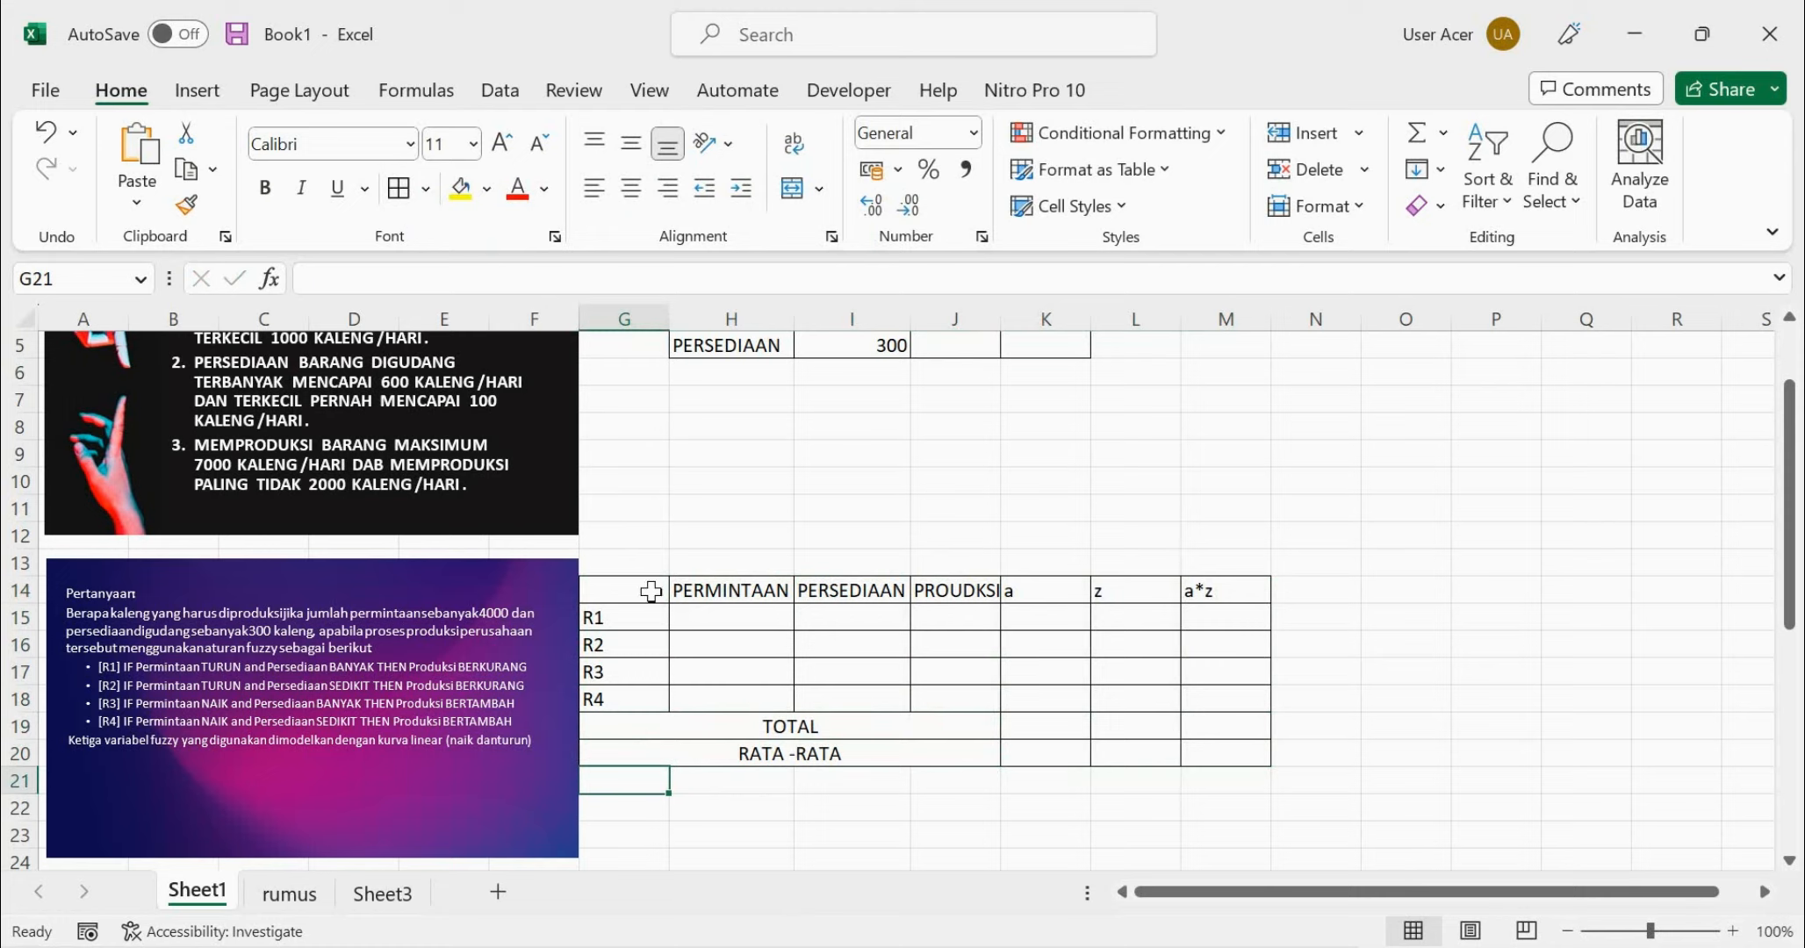
# Center the contents of the rule table G14:M20 and fill cell L19 in the TOTAL row black
pyautogui.moveTo(649, 591); pyautogui.dragTo(1227, 755)
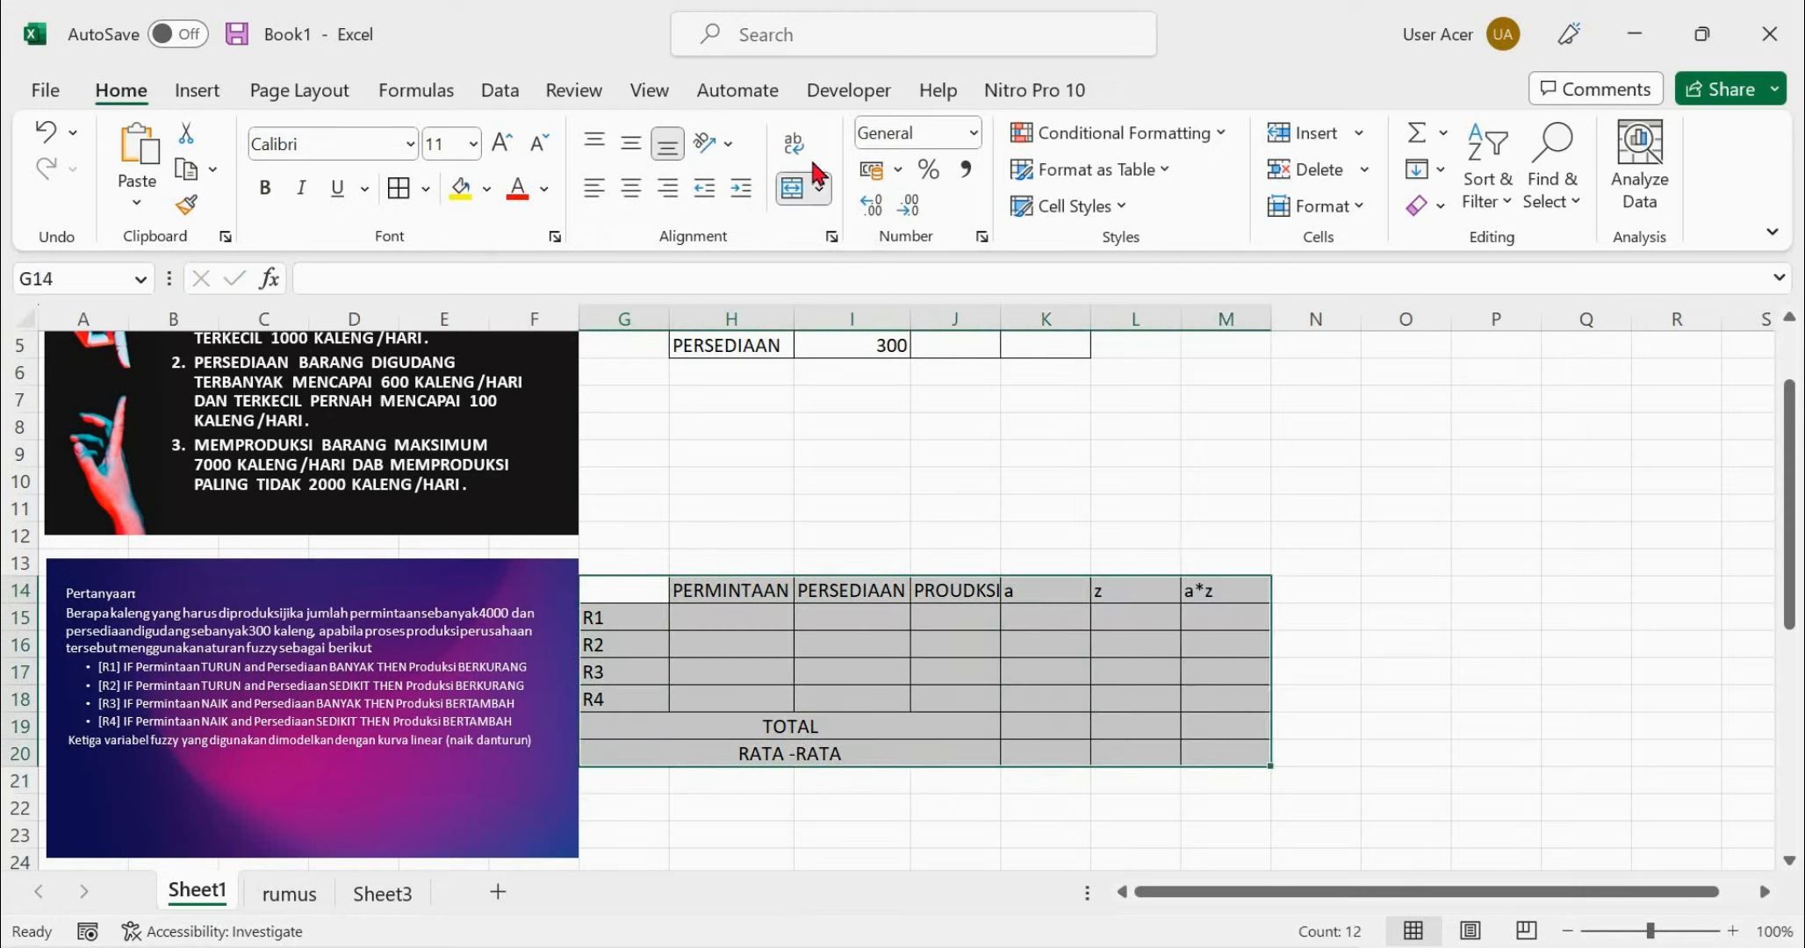
pyautogui.click(630, 187)
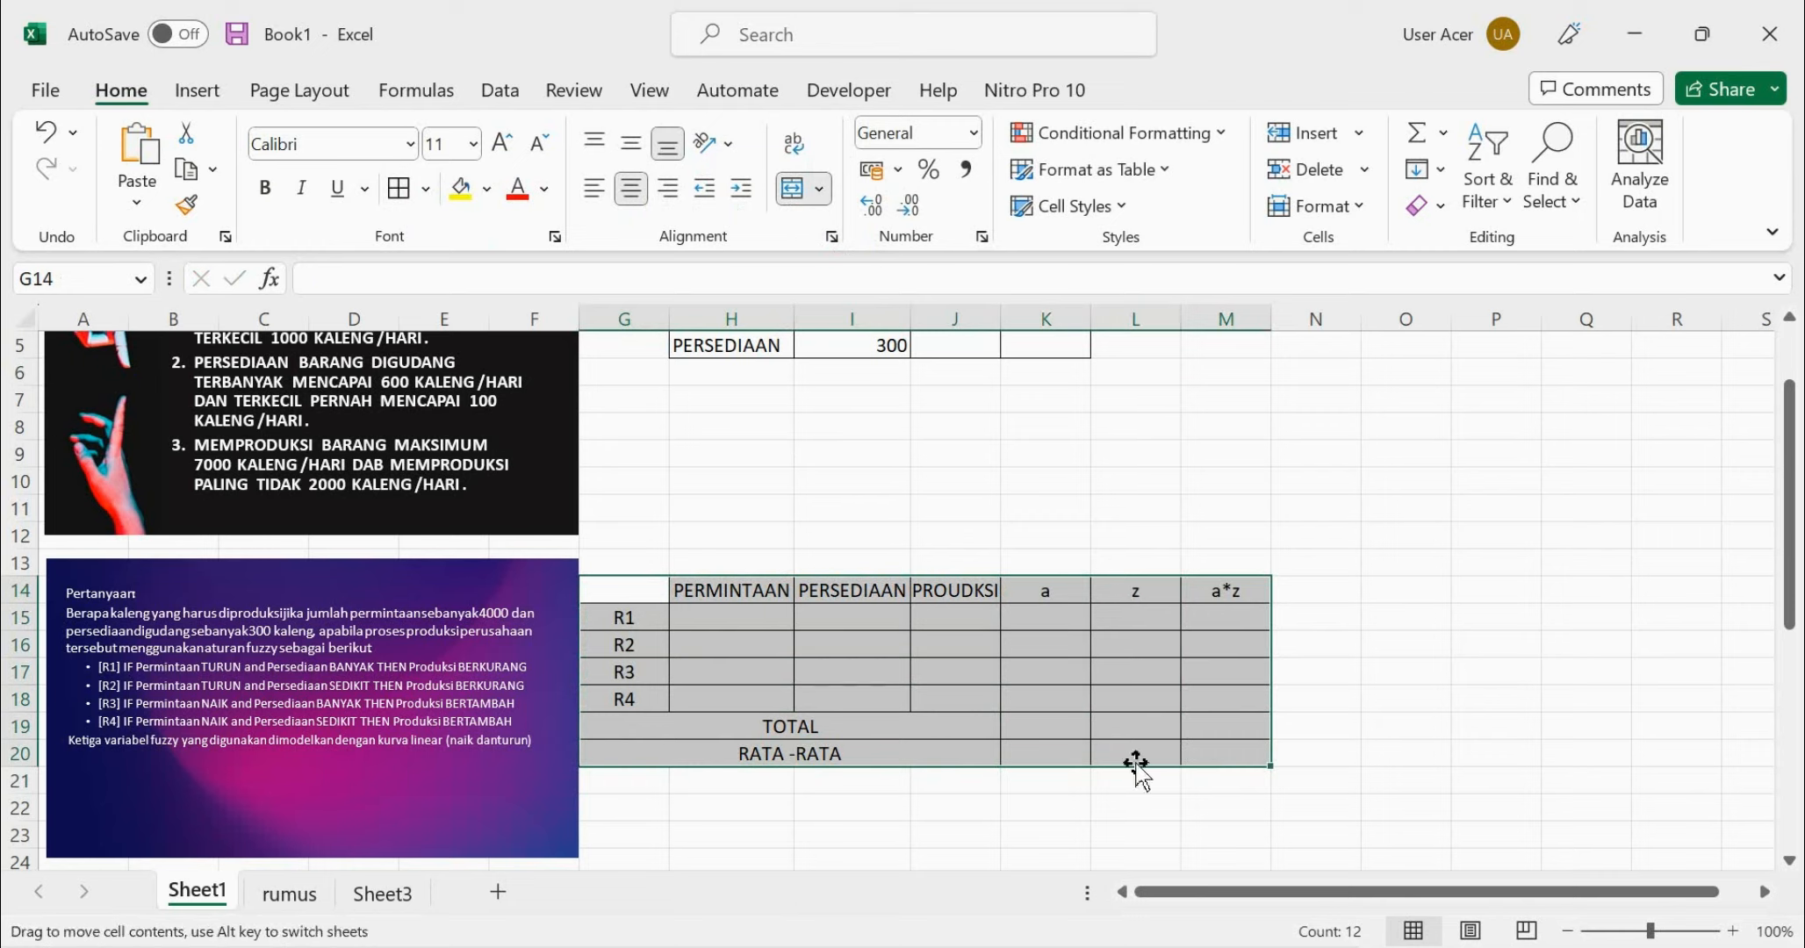
pyautogui.moveTo(1147, 755); pyautogui.dragTo(1144, 724)
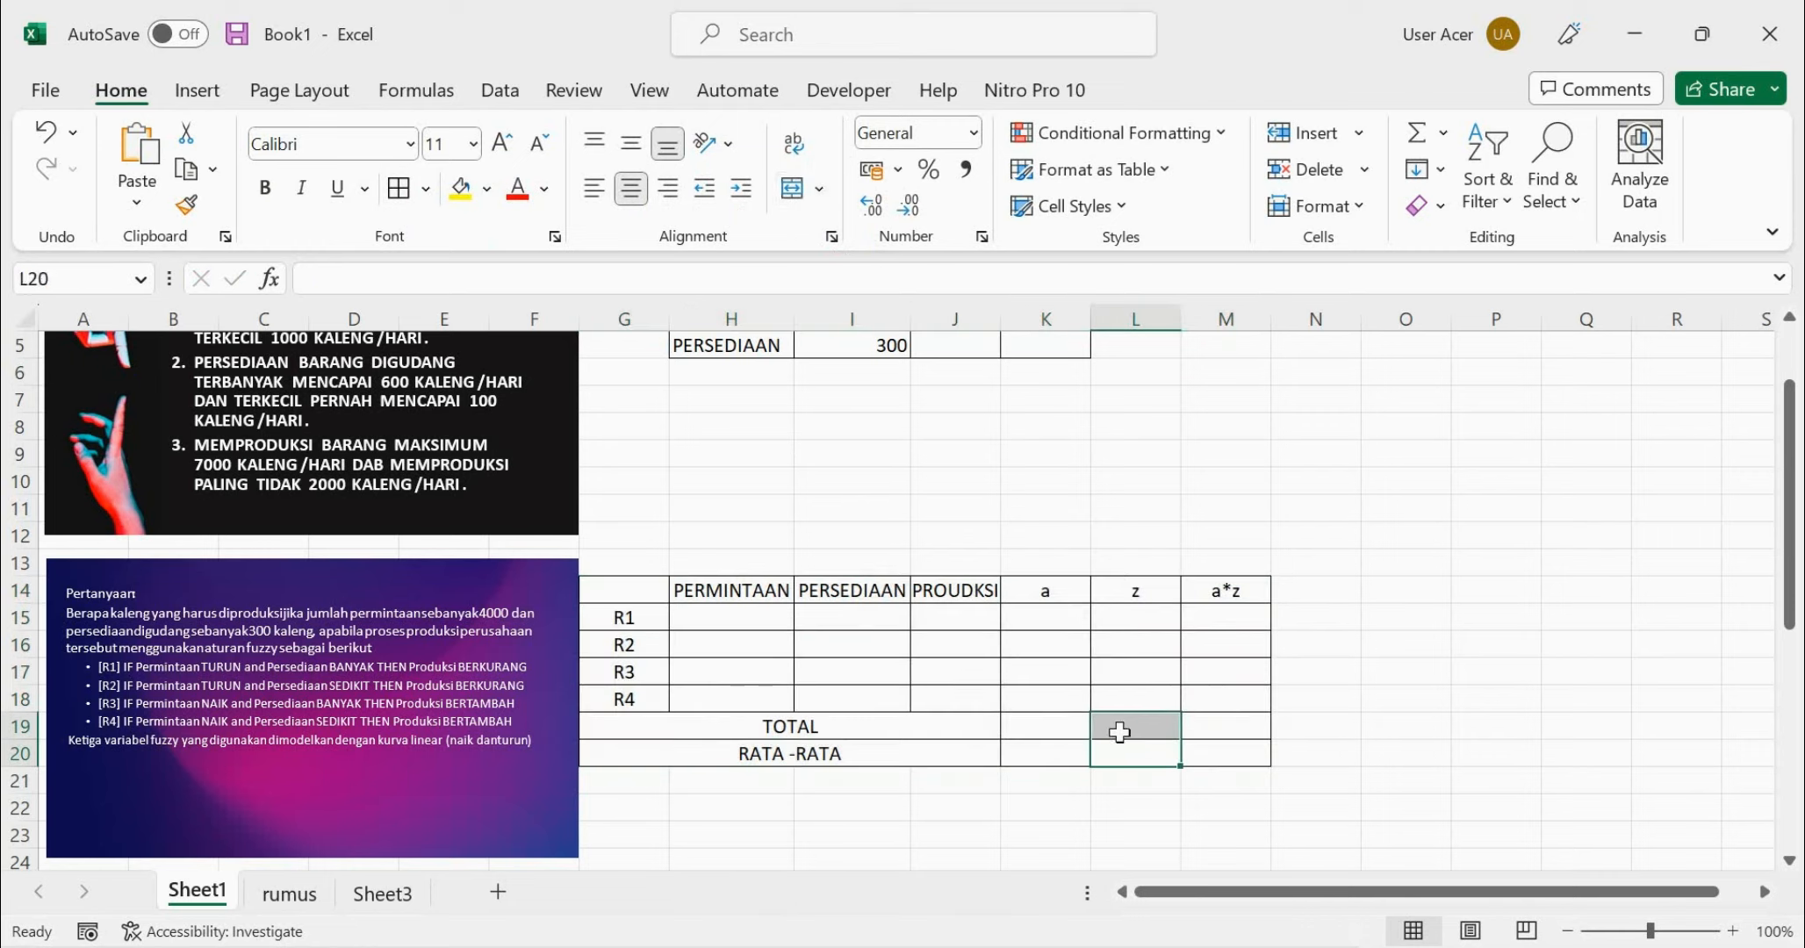
pyautogui.click(1143, 732)
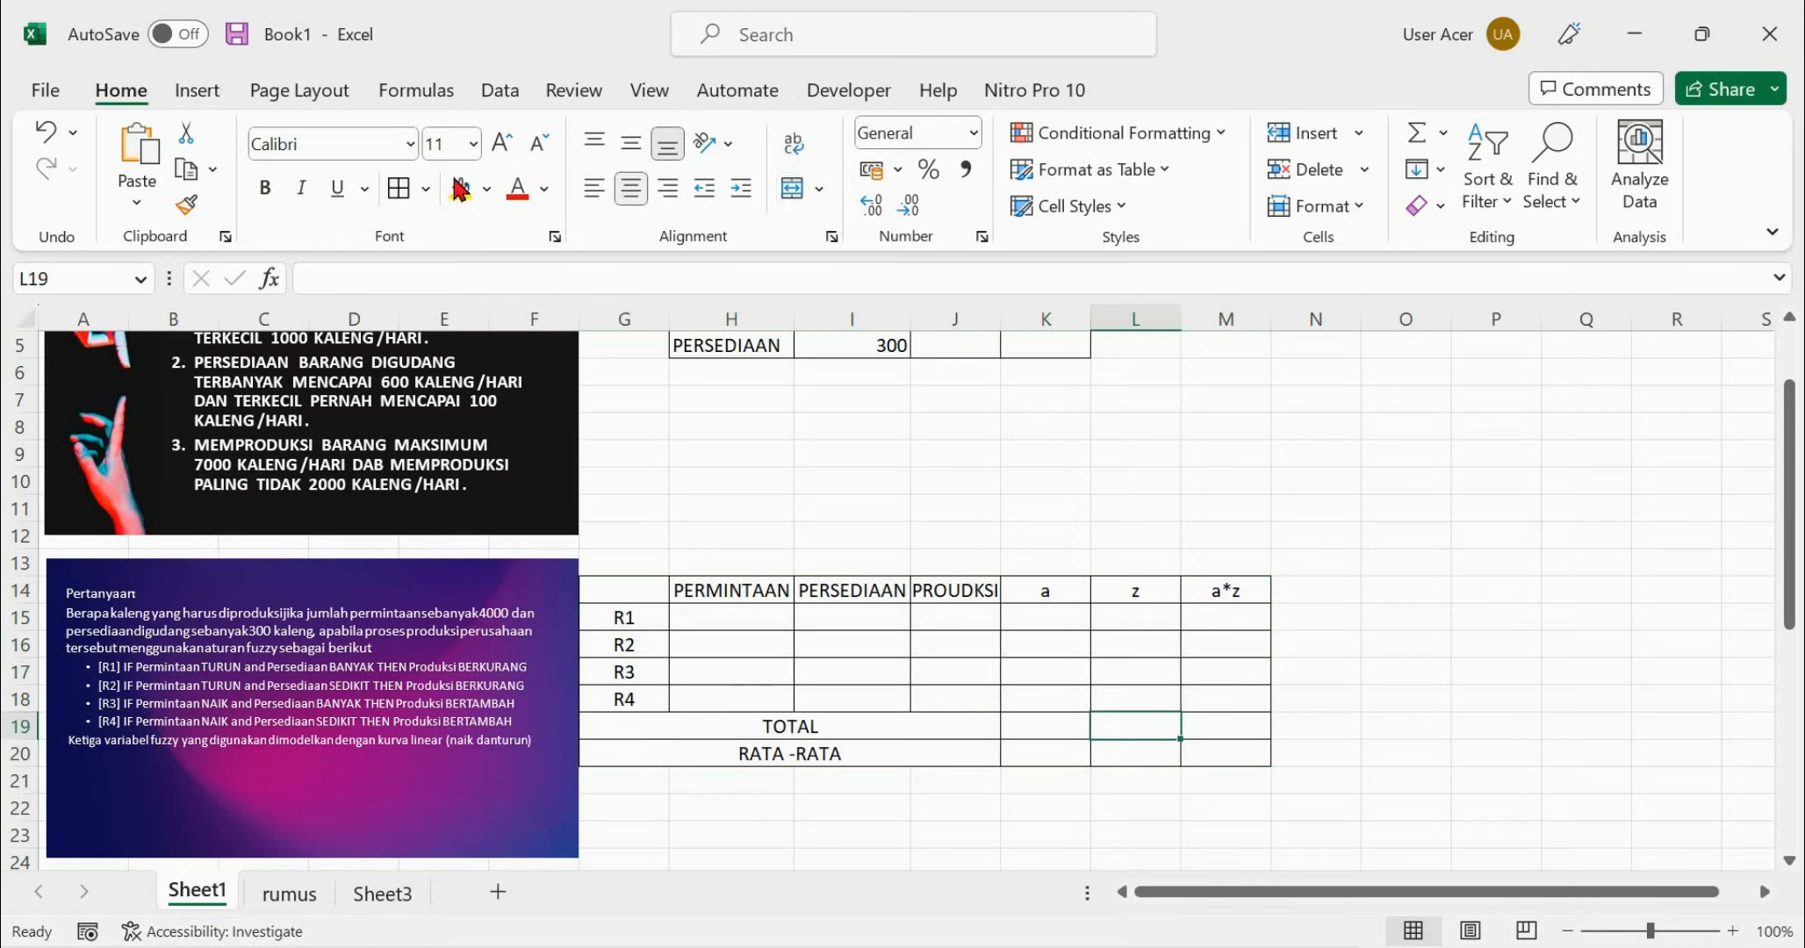
pyautogui.click(486, 188)
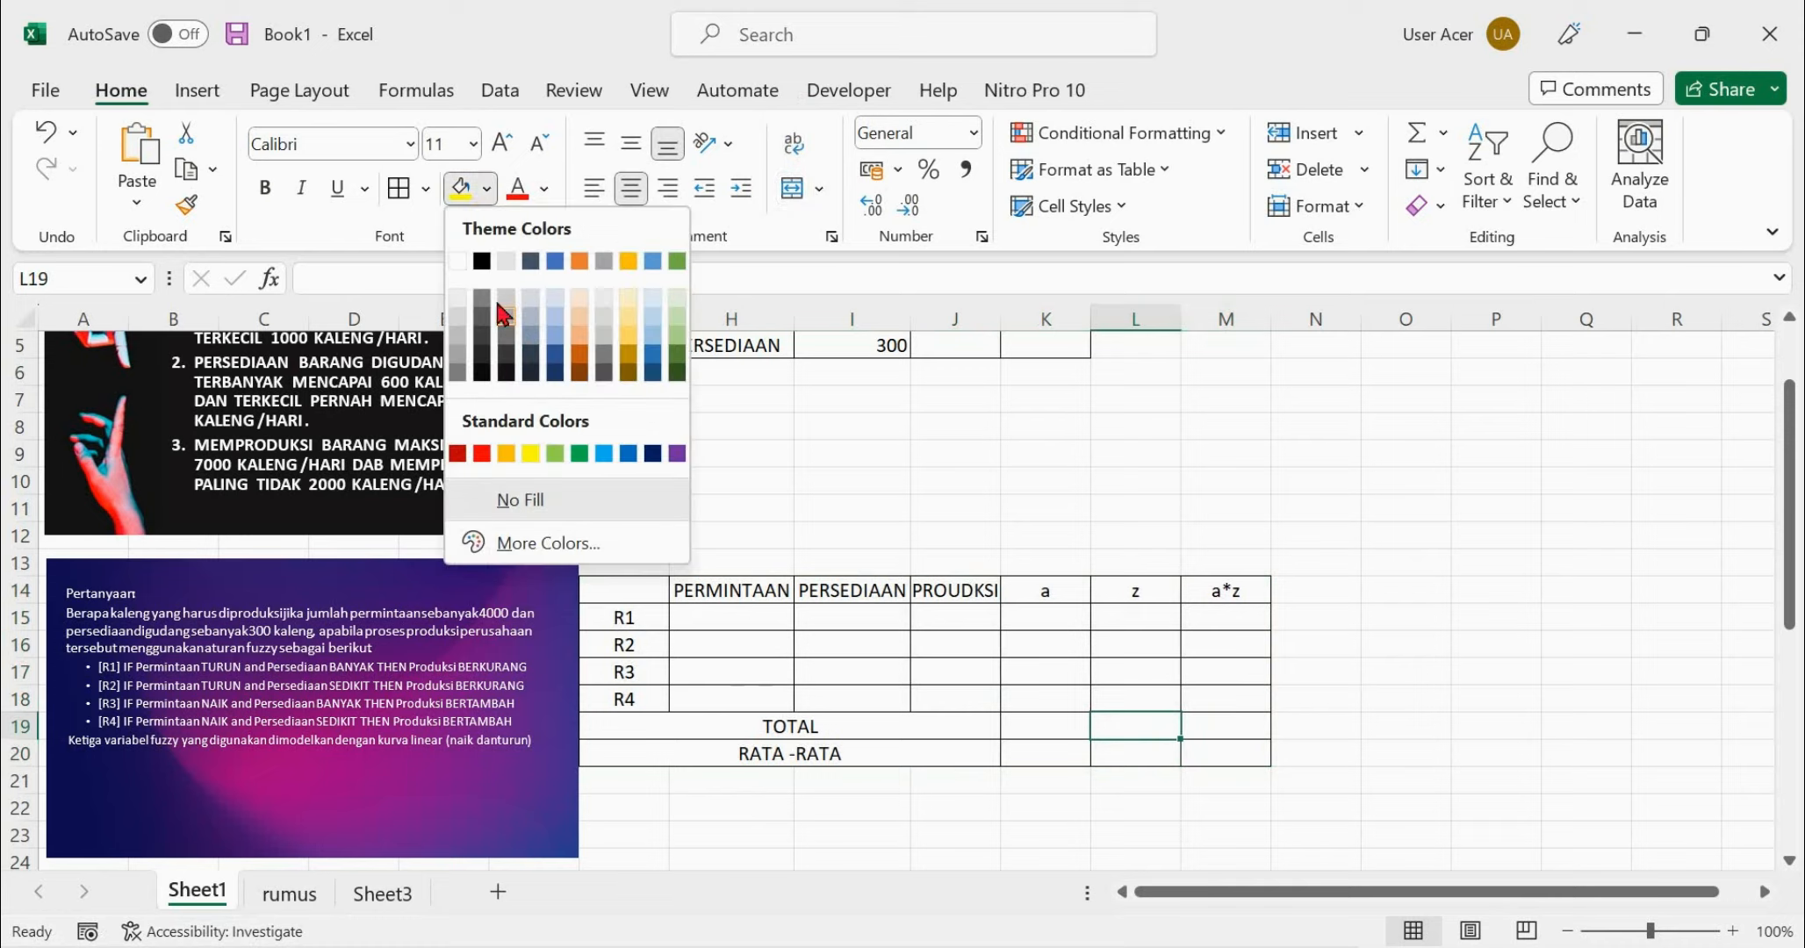
pyautogui.click(482, 261)
# Merge and center cells K20:M20 in the RATA -RATA row
pyautogui.moveTo(1056, 747); pyautogui.dragTo(1211, 742)
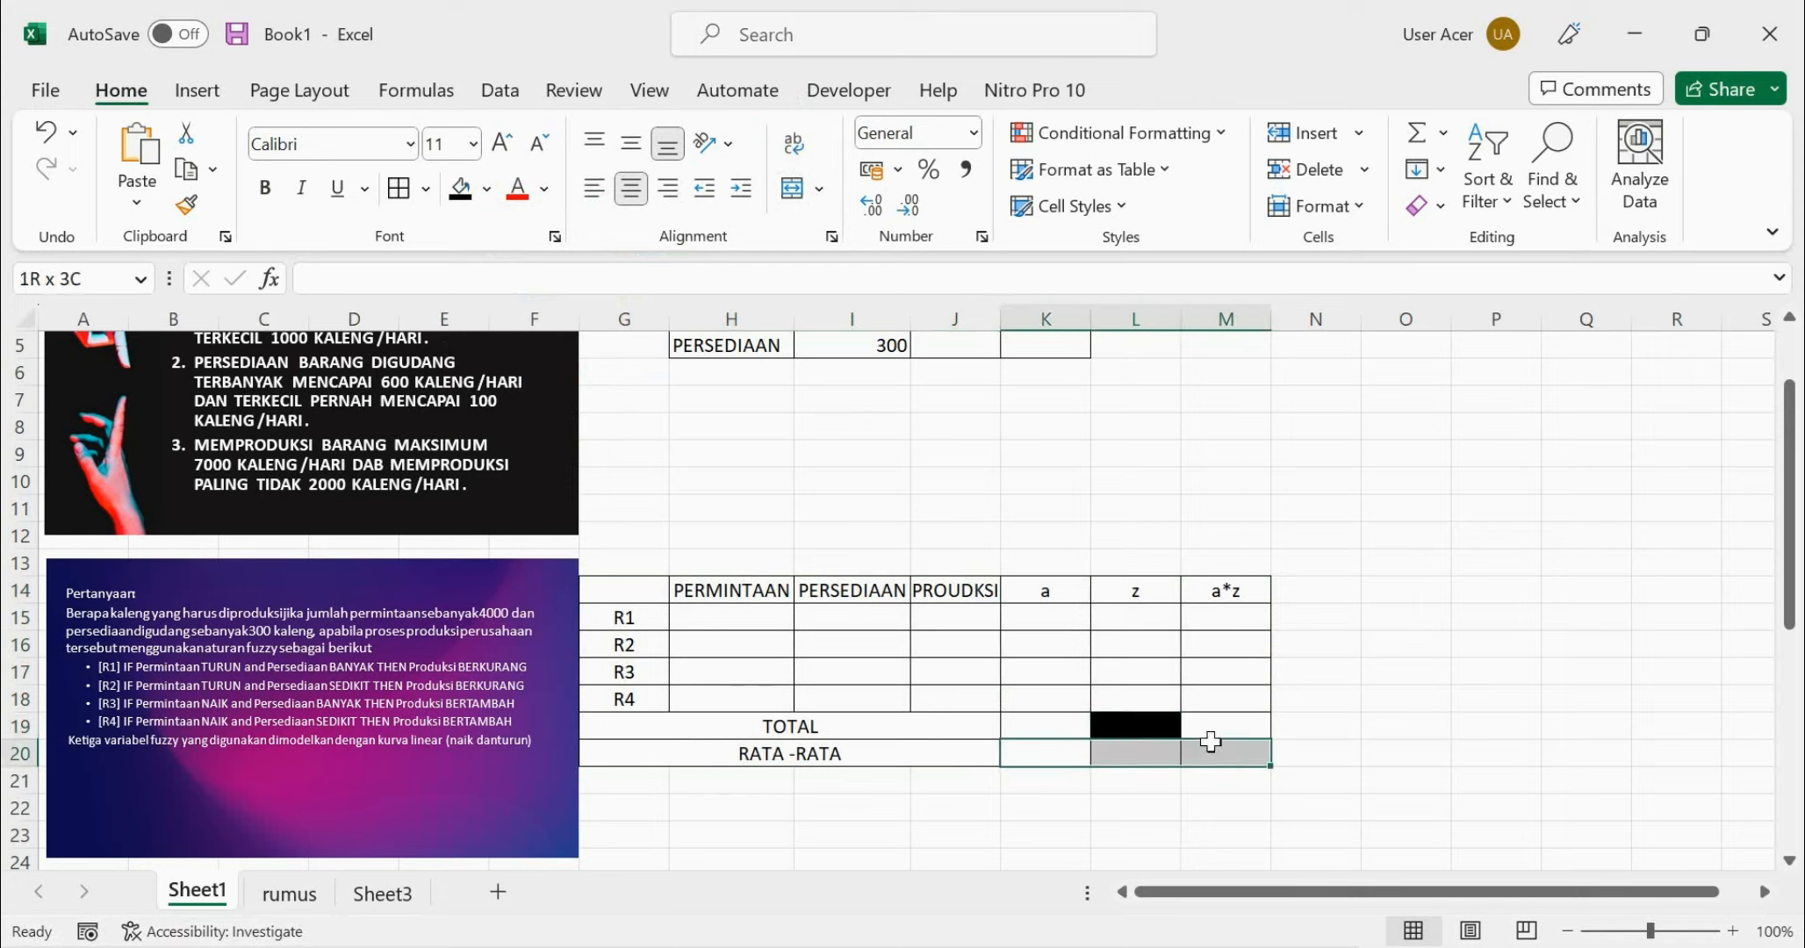
pyautogui.click(793, 188)
pyautogui.click(1420, 536)
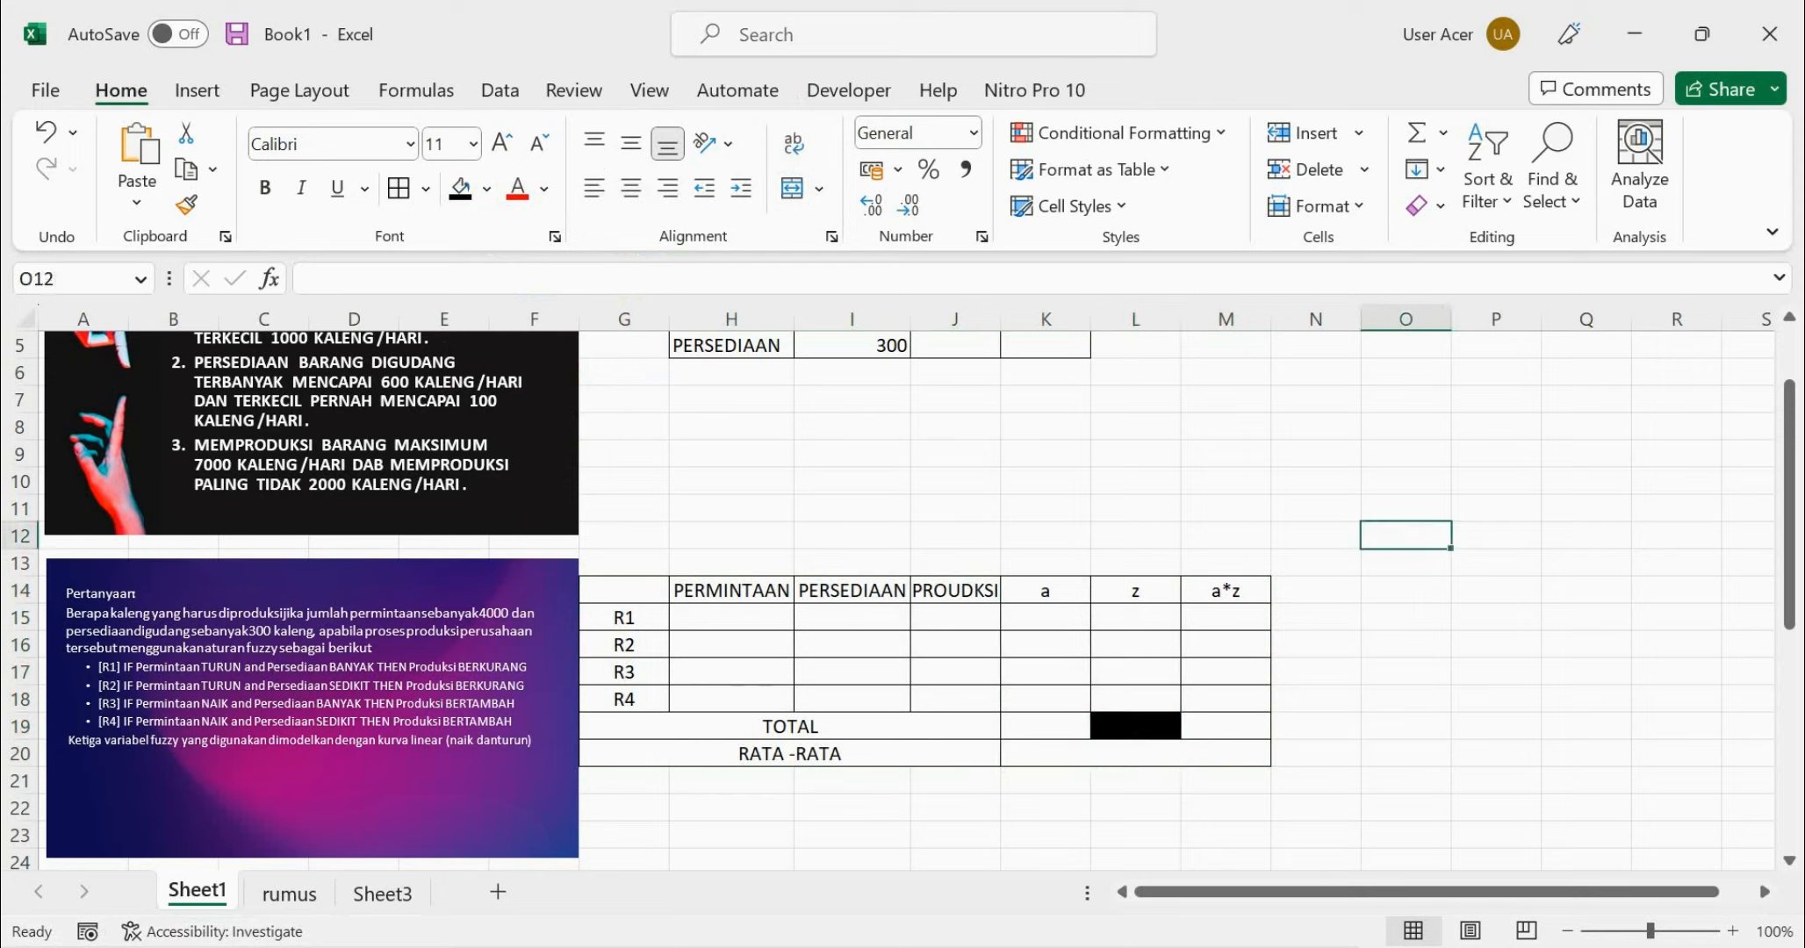
# Select cell H15 and examine the worked solution table and its conclusion in the images further down the sheet
pyautogui.click(722, 619)
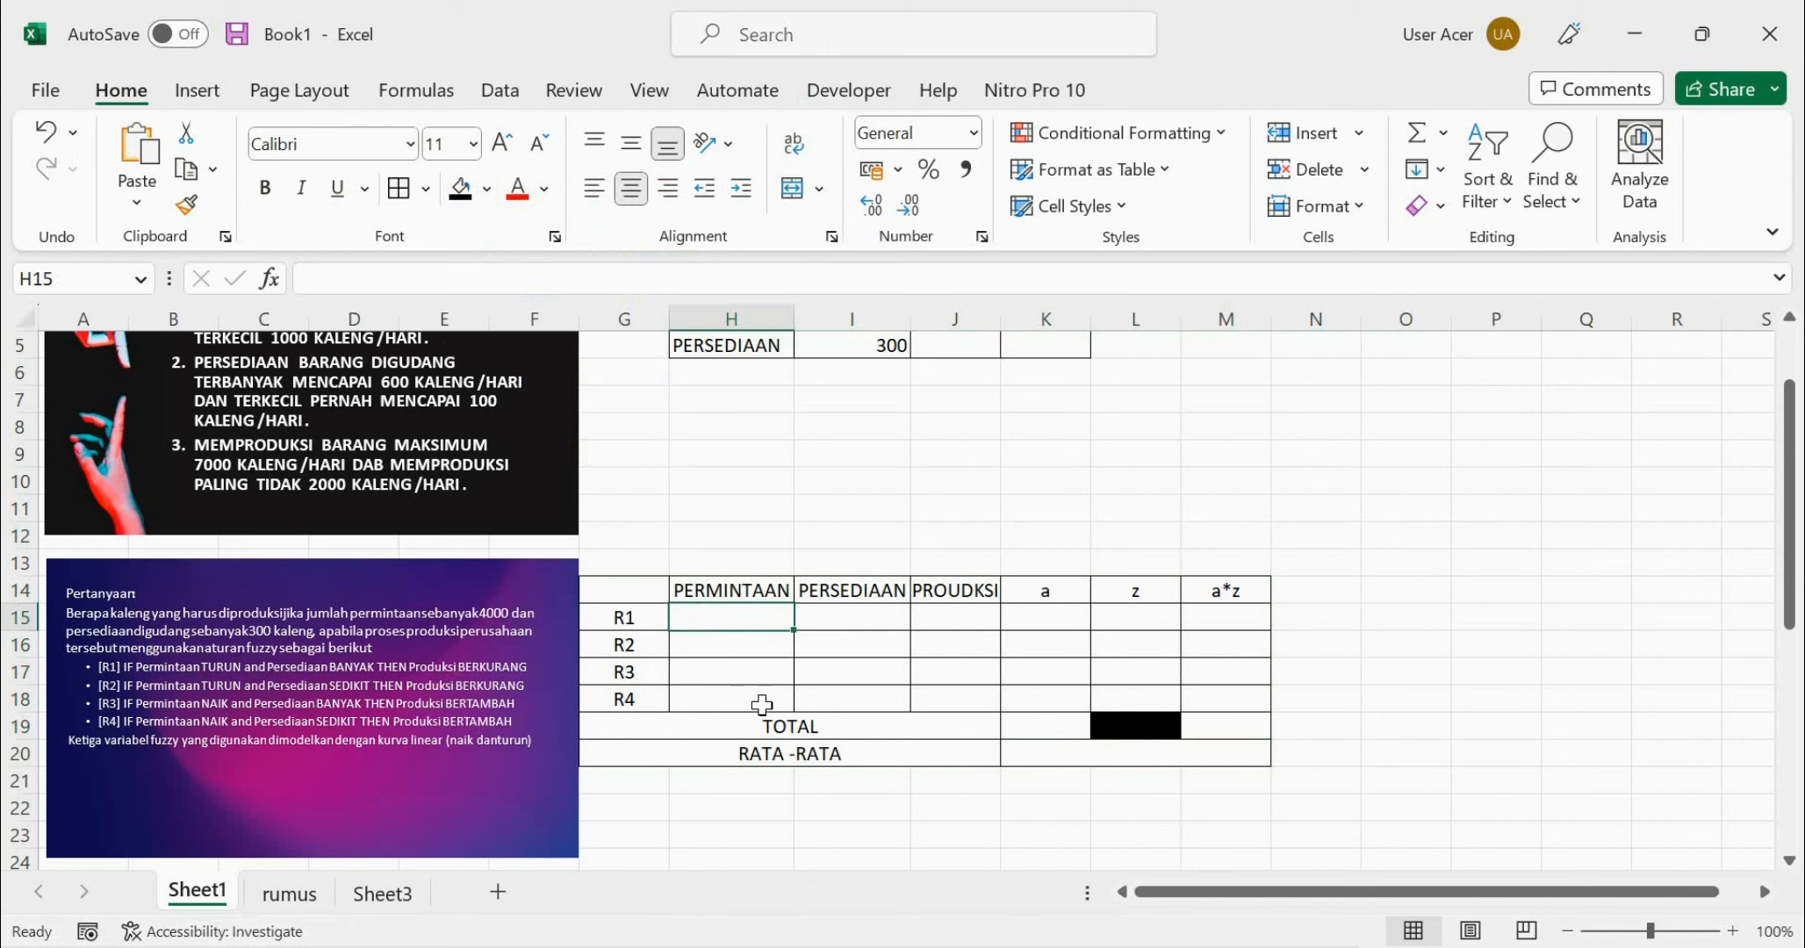
pyautogui.scroll(1, 759, 705)
pyautogui.scroll(-1, 777, 639)
pyautogui.scroll(-2, 685, 767)
pyautogui.scroll(-9, 698, 737)
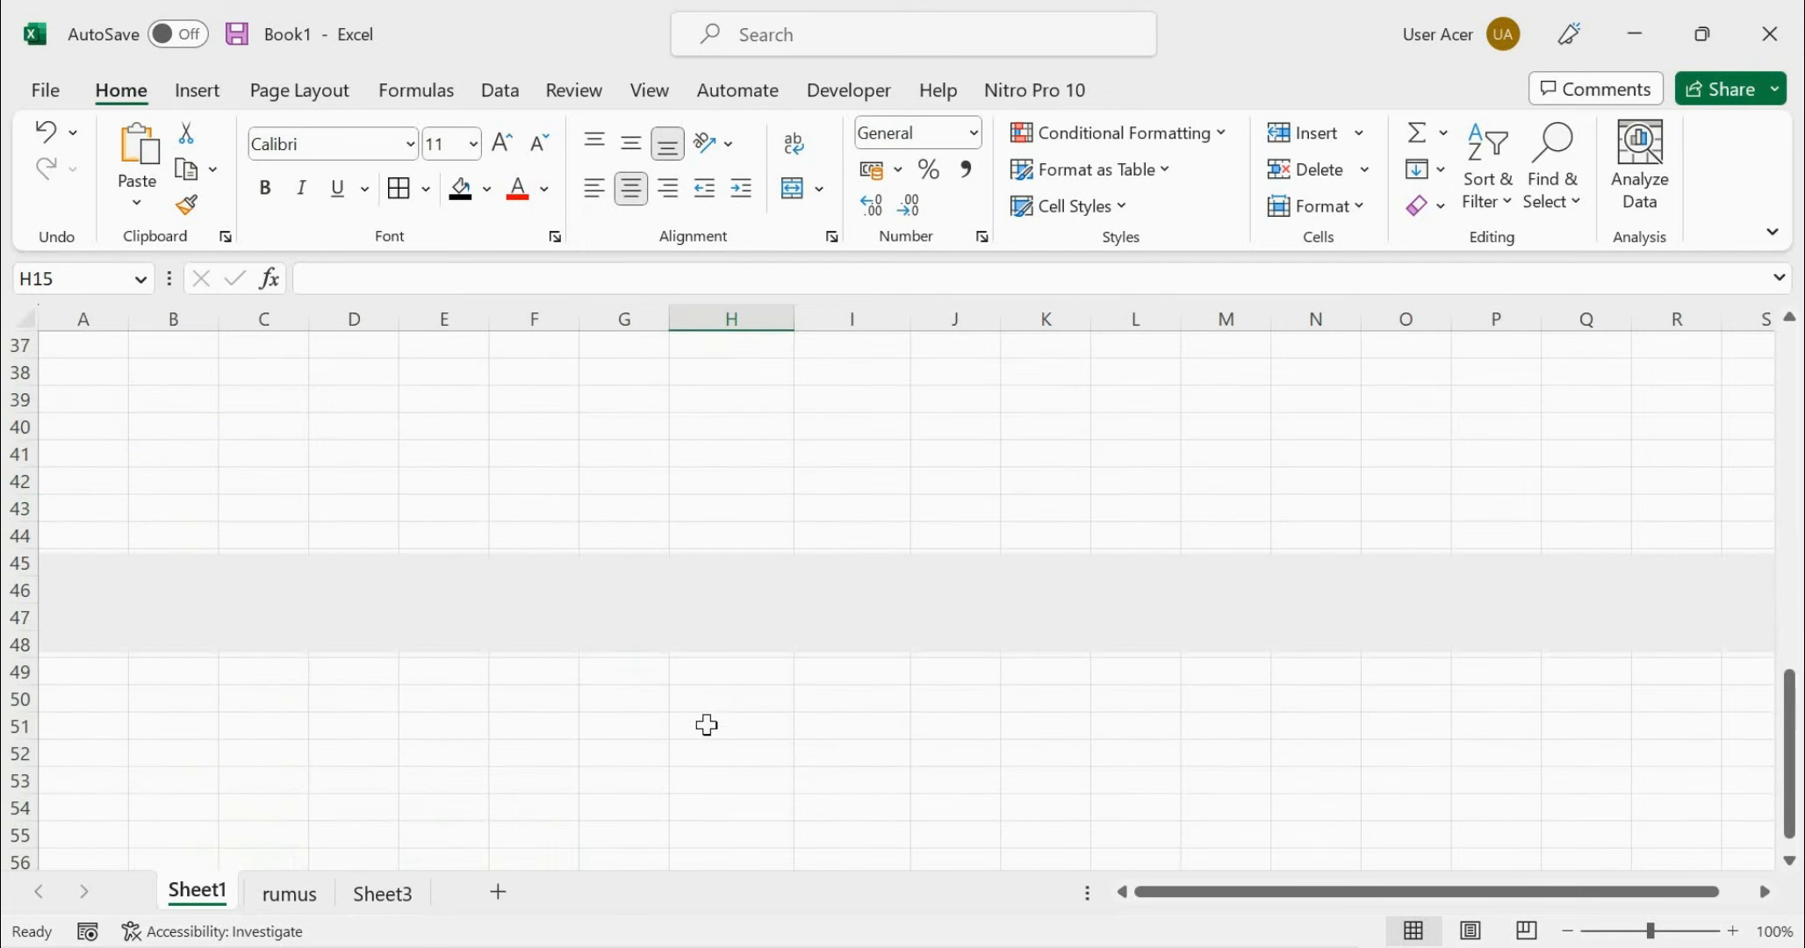
pyautogui.scroll(1, 649, 667)
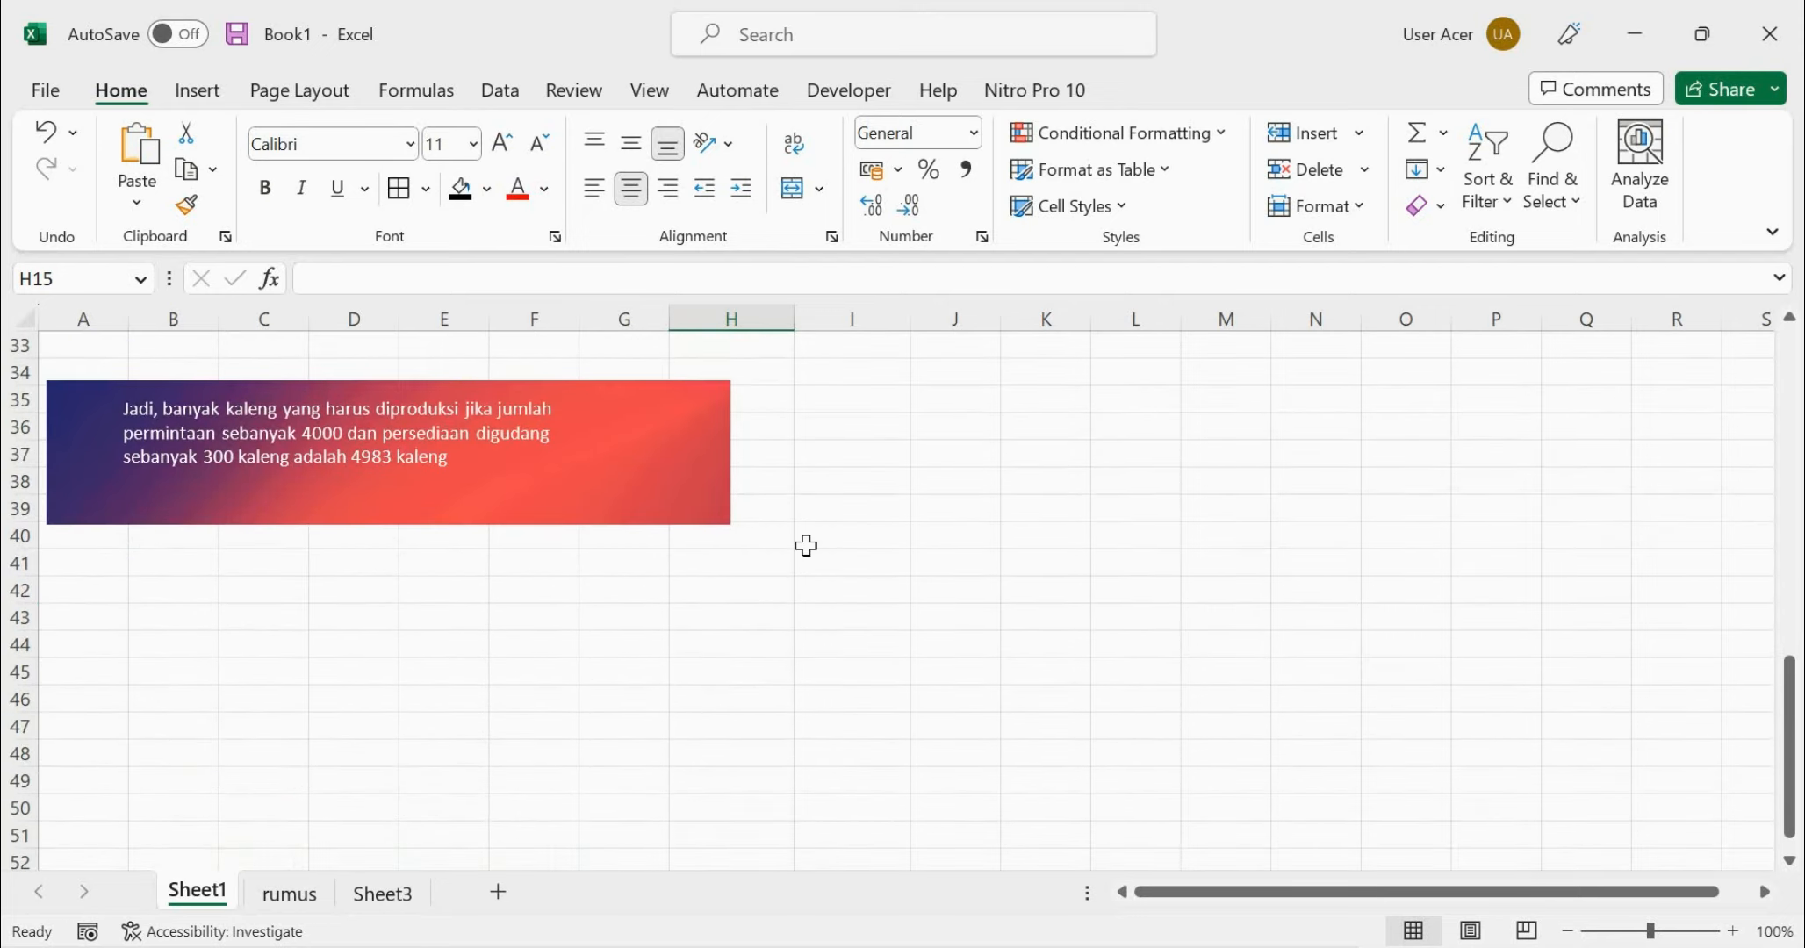
pyautogui.scroll(8, 806, 553)
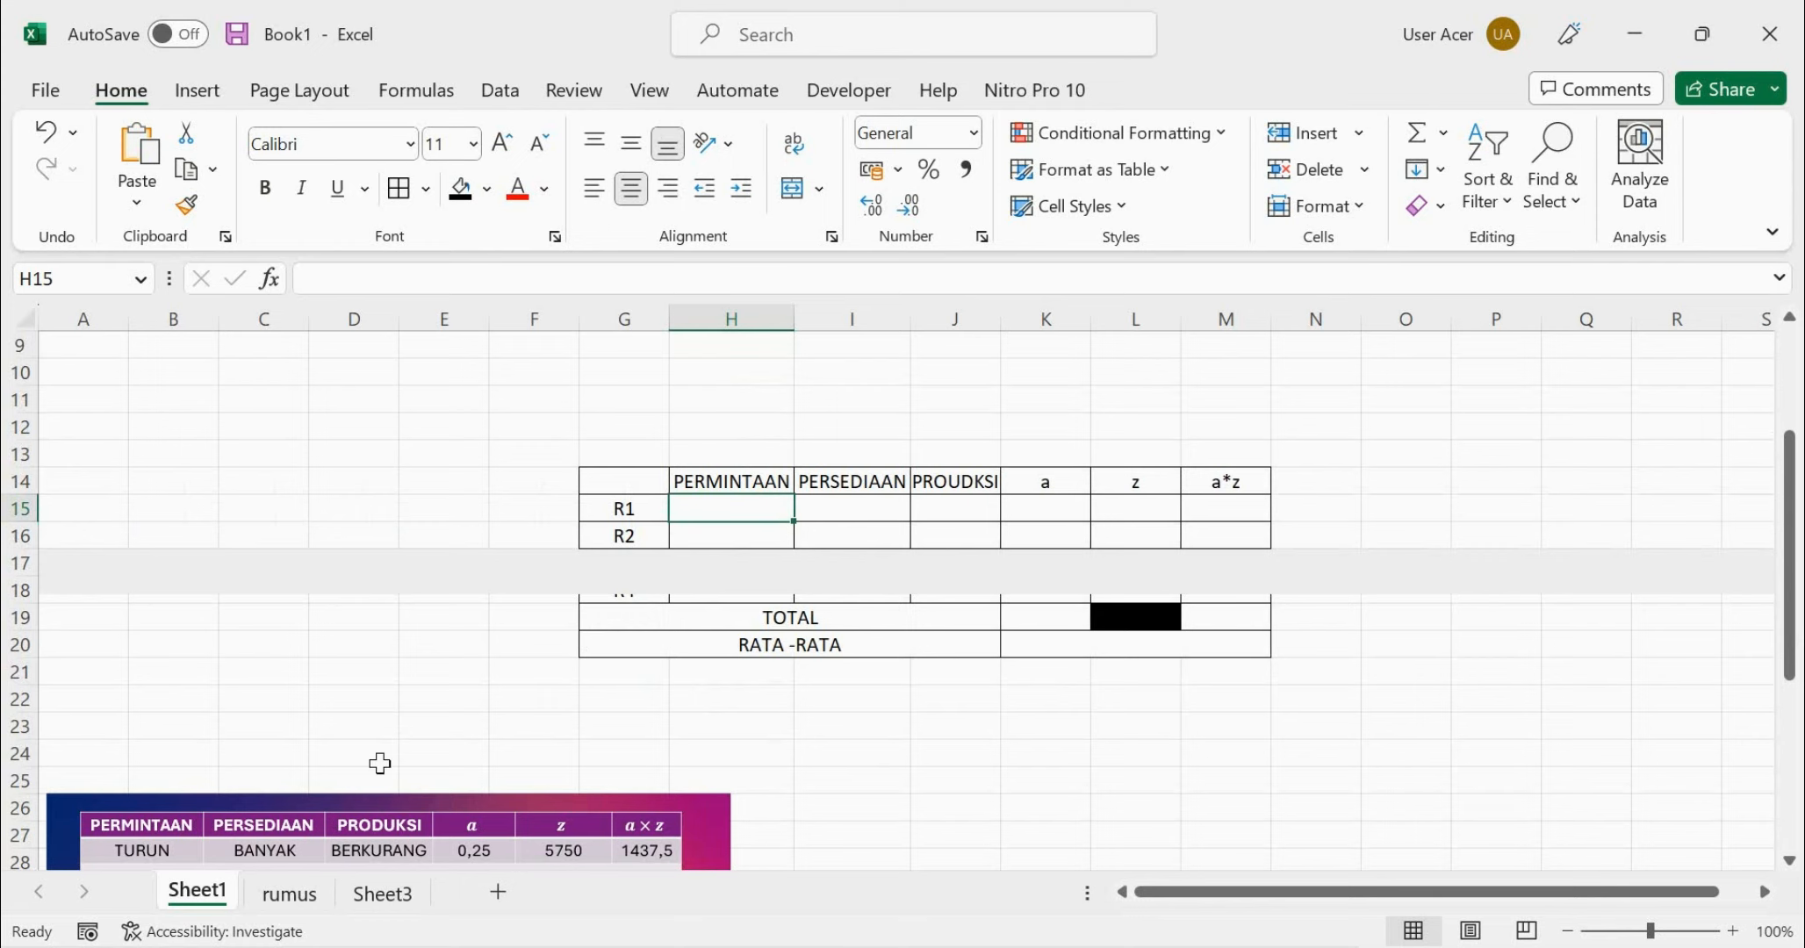
pyautogui.scroll(1, 1405, 578)
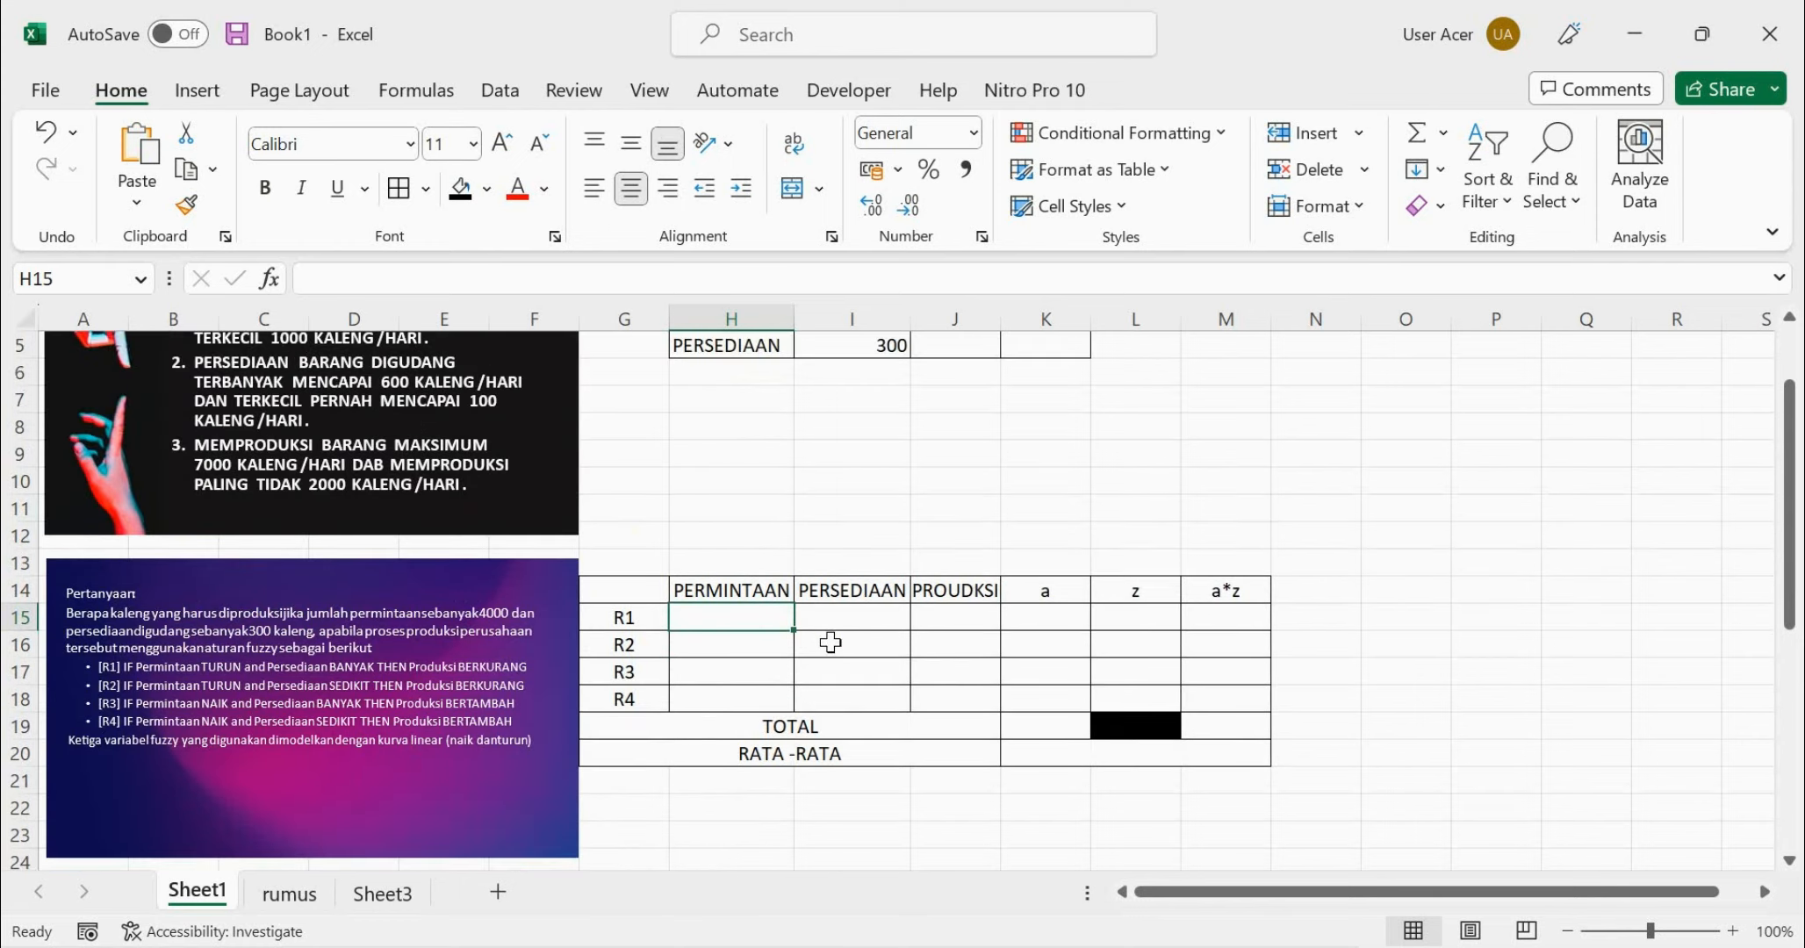
pyautogui.scroll(-4, 827, 638)
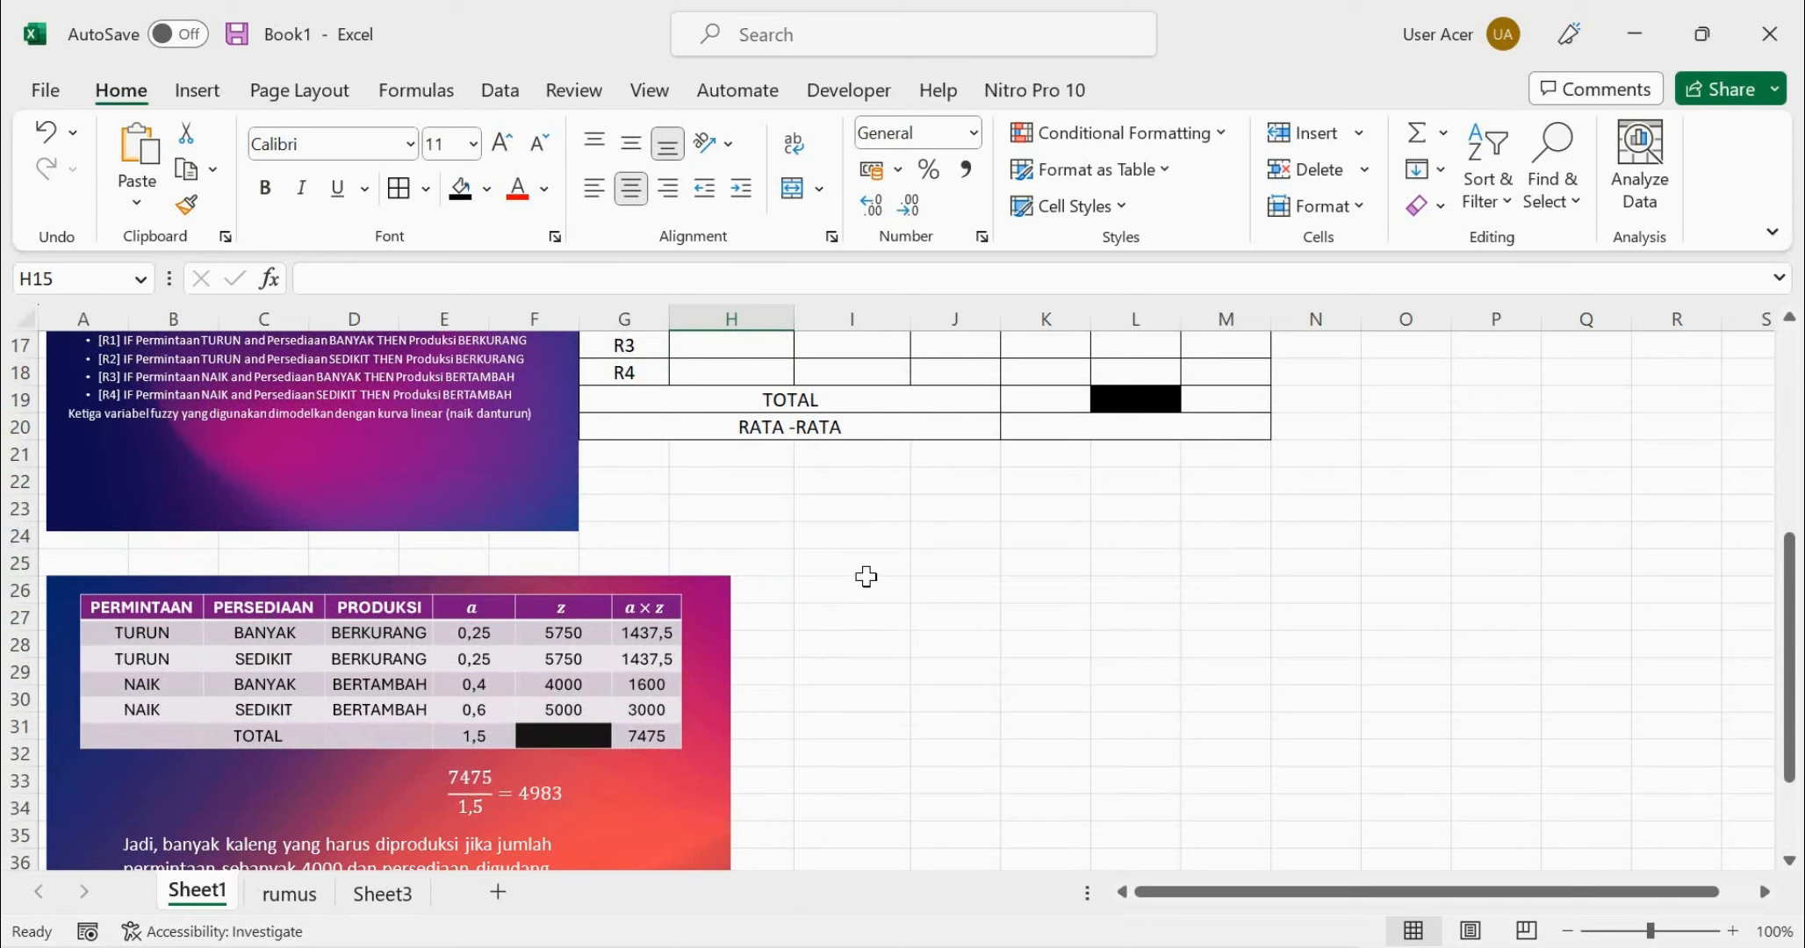
pyautogui.scroll(3, 867, 576)
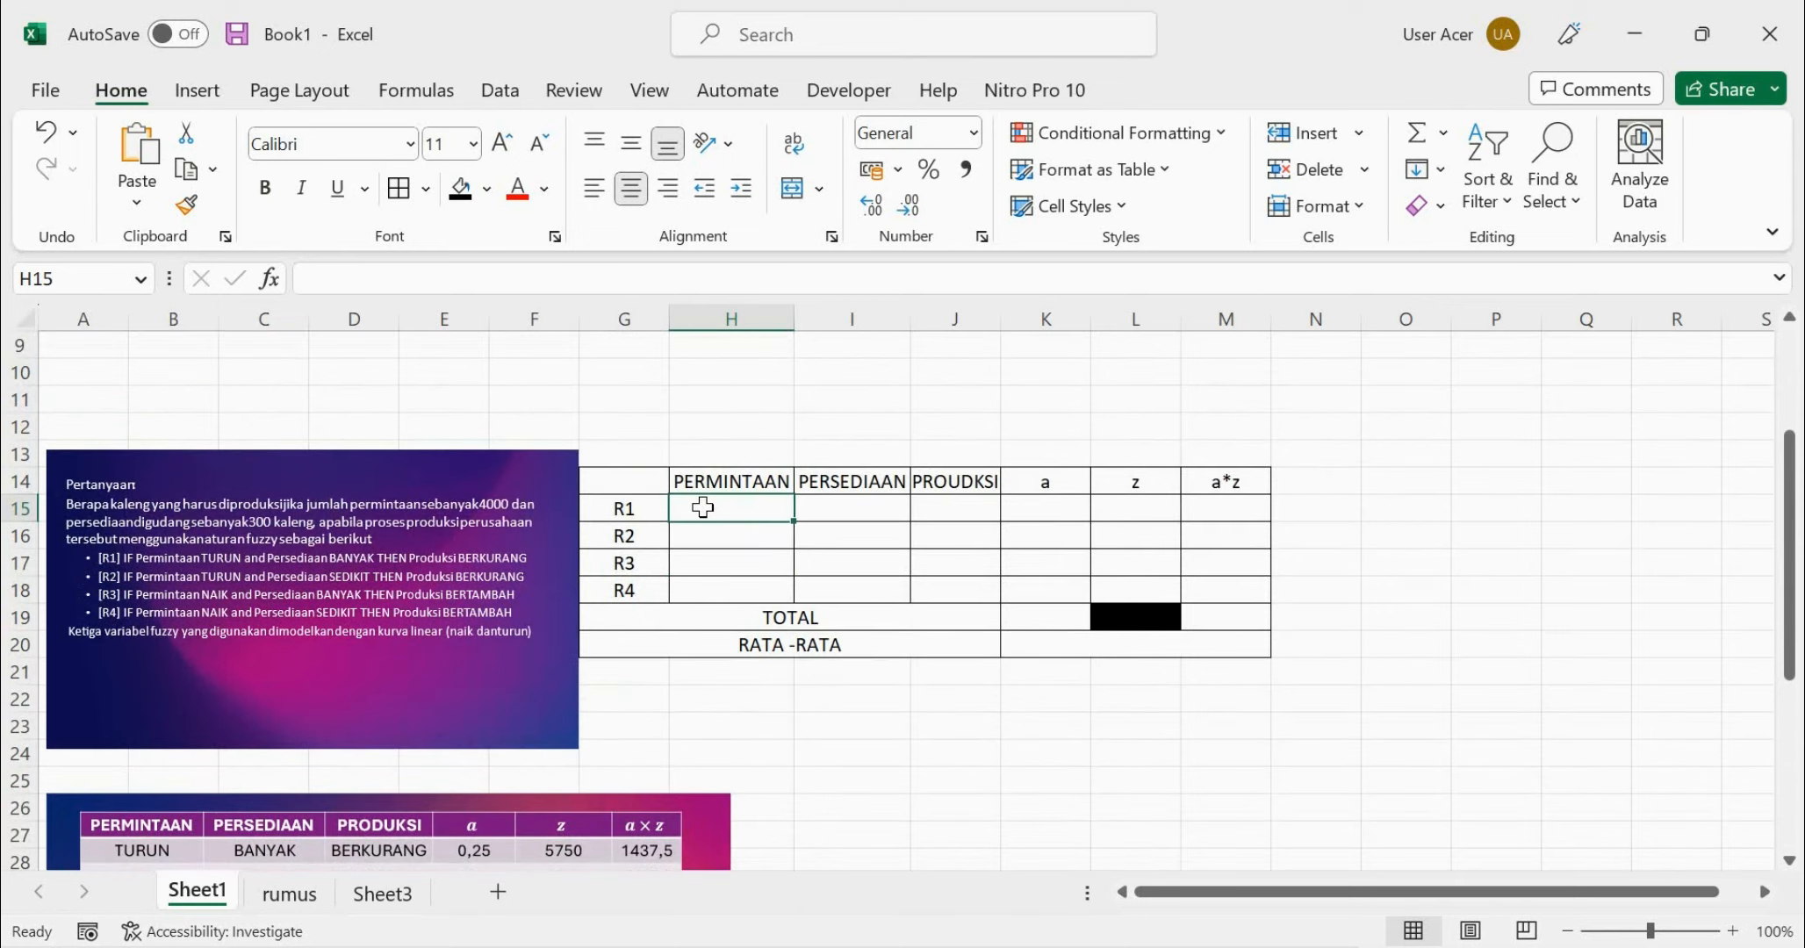
# Fill the PERMINTAAN column for R1 to R4 with TURUN, TURUN, NAIK and NAIK
pyautogui.write('TURUN')
pyautogui.press('Return')
pyautogui.write('TURUN')
pyautogui.press('Return')
pyautogui.write('NAIK')
pyautogui.press('Return')
pyautogui.write('NAIK')
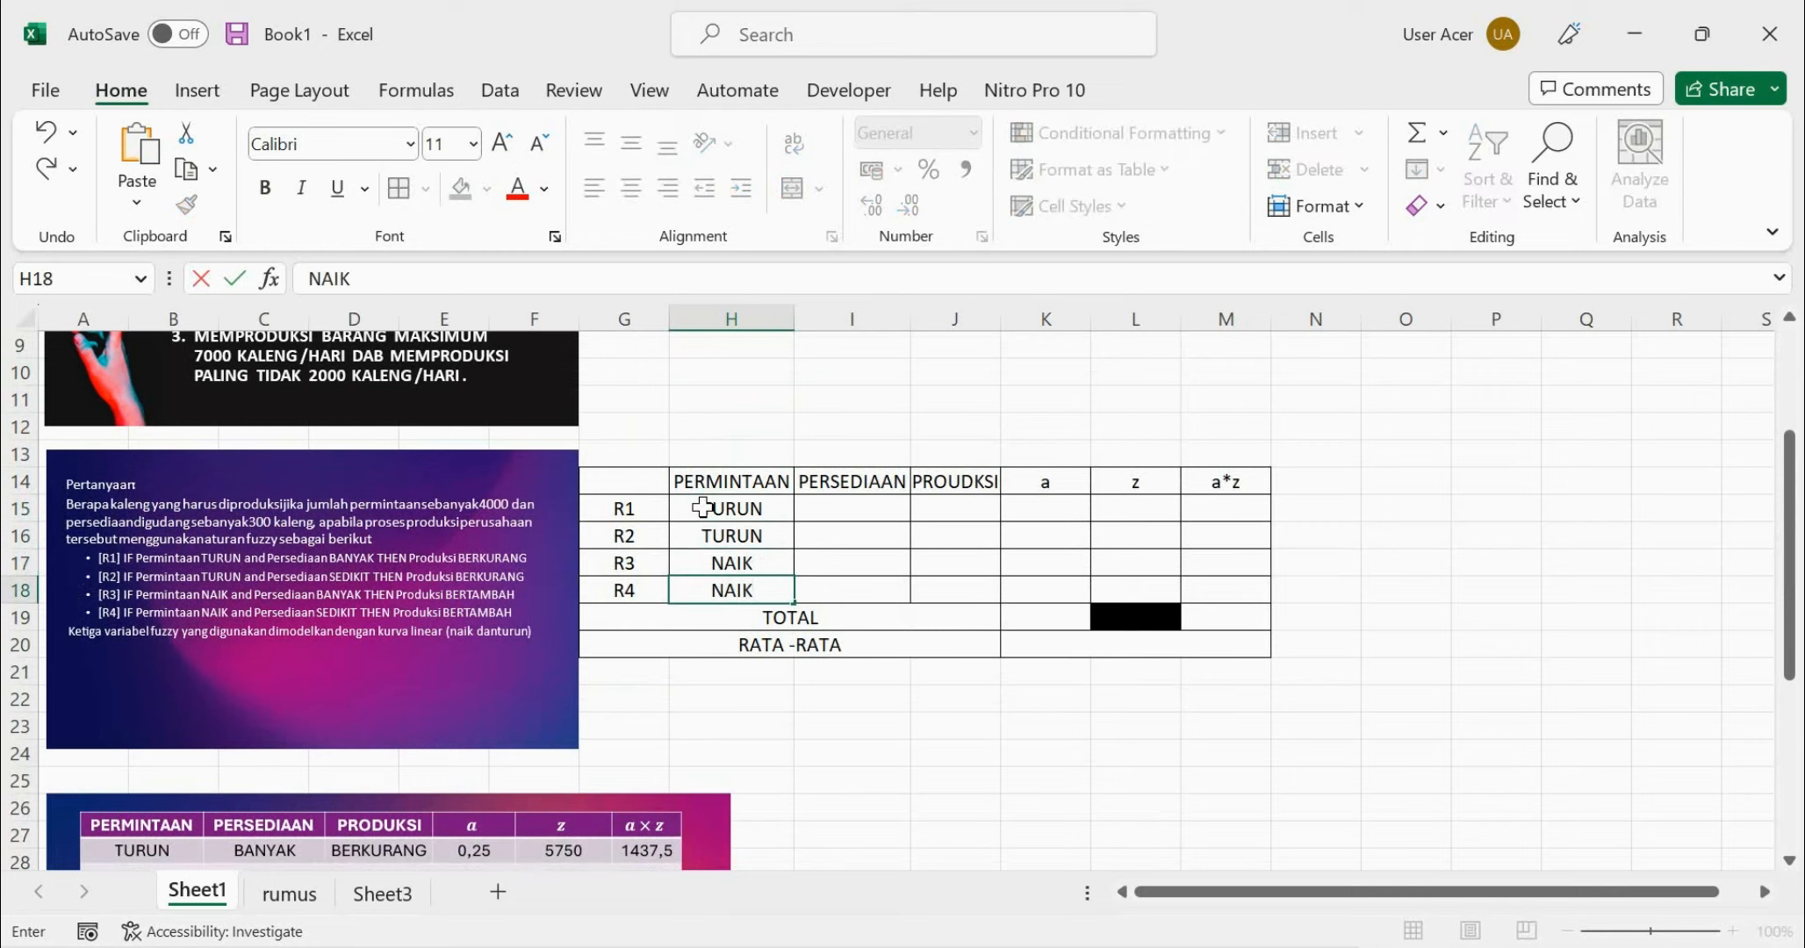
pyautogui.press('Tab')
# Fill the PERSEDIAAN column for R1 to R4 with BANYAK, SEDIKIT, BANYAK and SEDIKIT
pyautogui.press('Up')
pyautogui.press('Up')
pyautogui.press('Up')
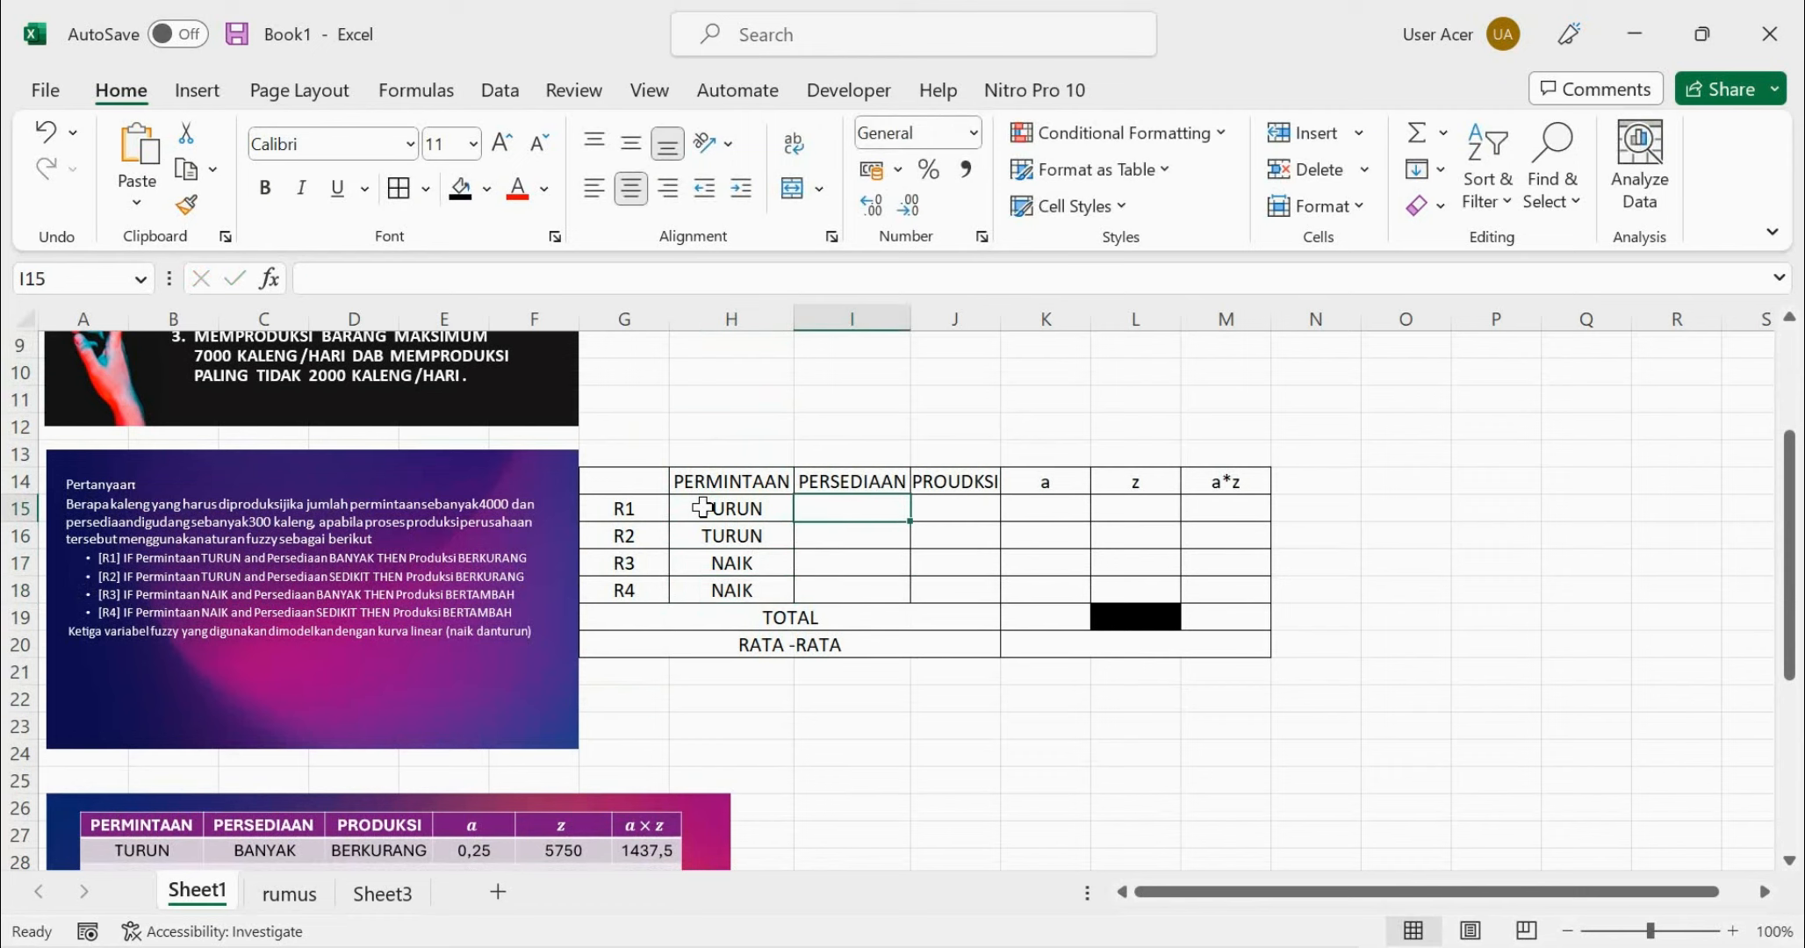
pyautogui.write('BANYAK')
pyautogui.press('Return')
pyautogui.write('SEDIKIT')
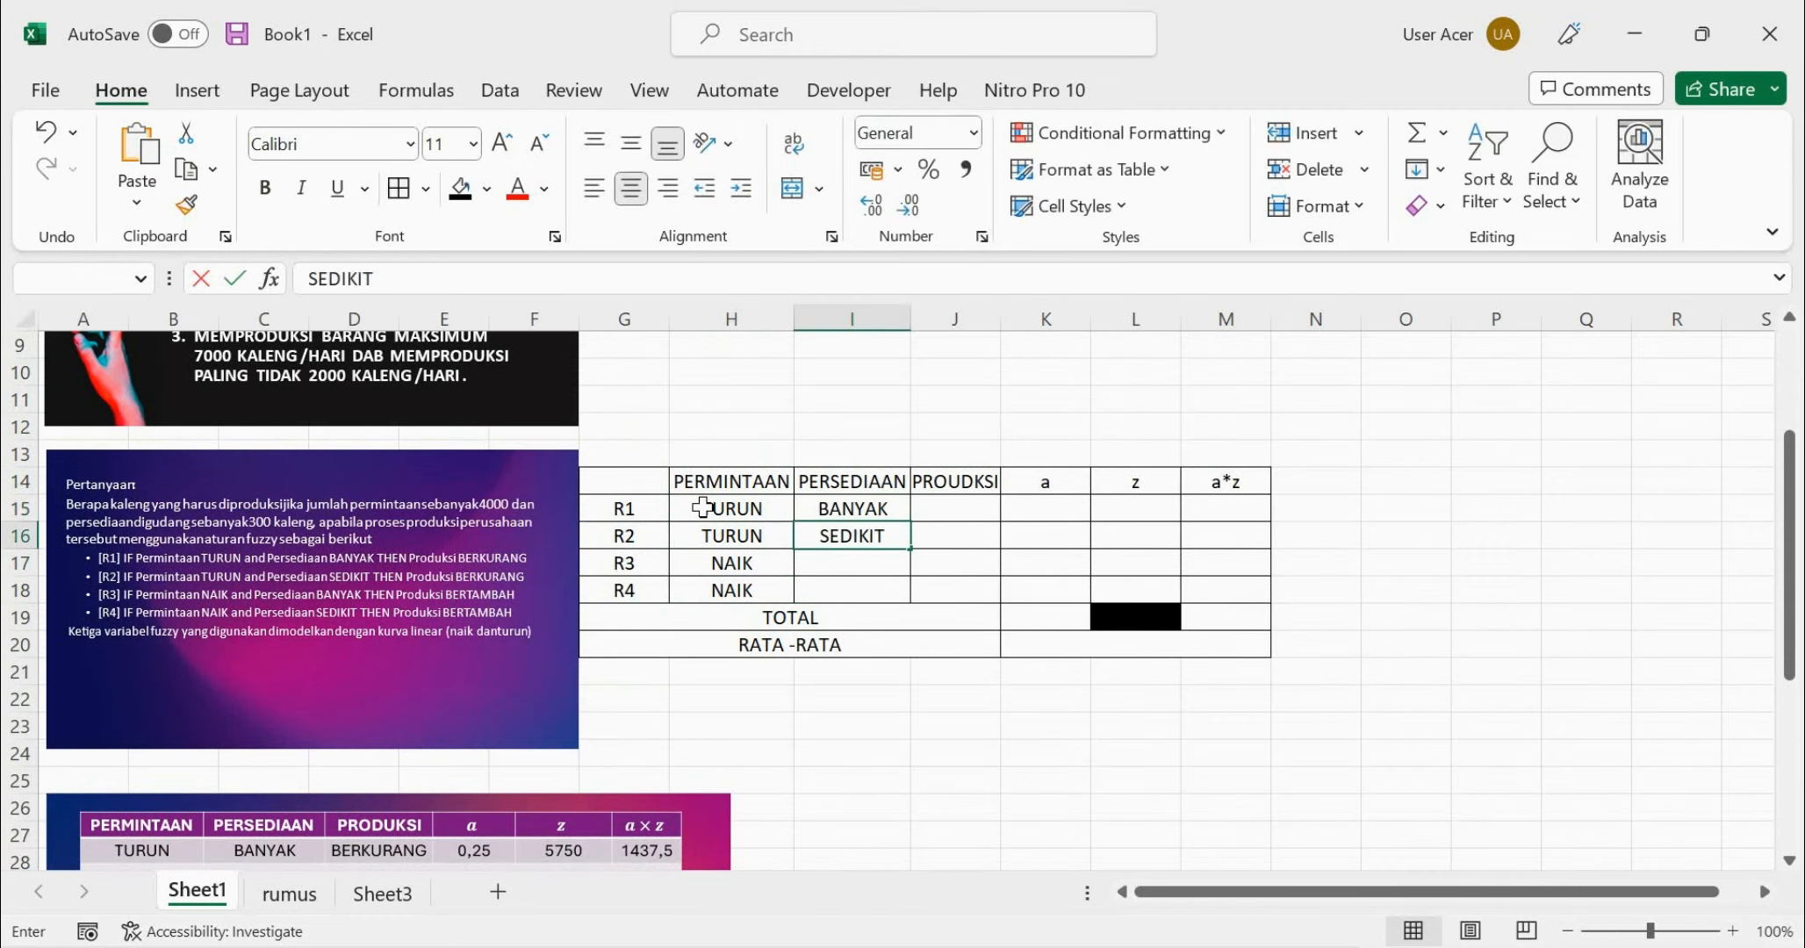
pyautogui.press('Return')
pyautogui.write('BANYAK')
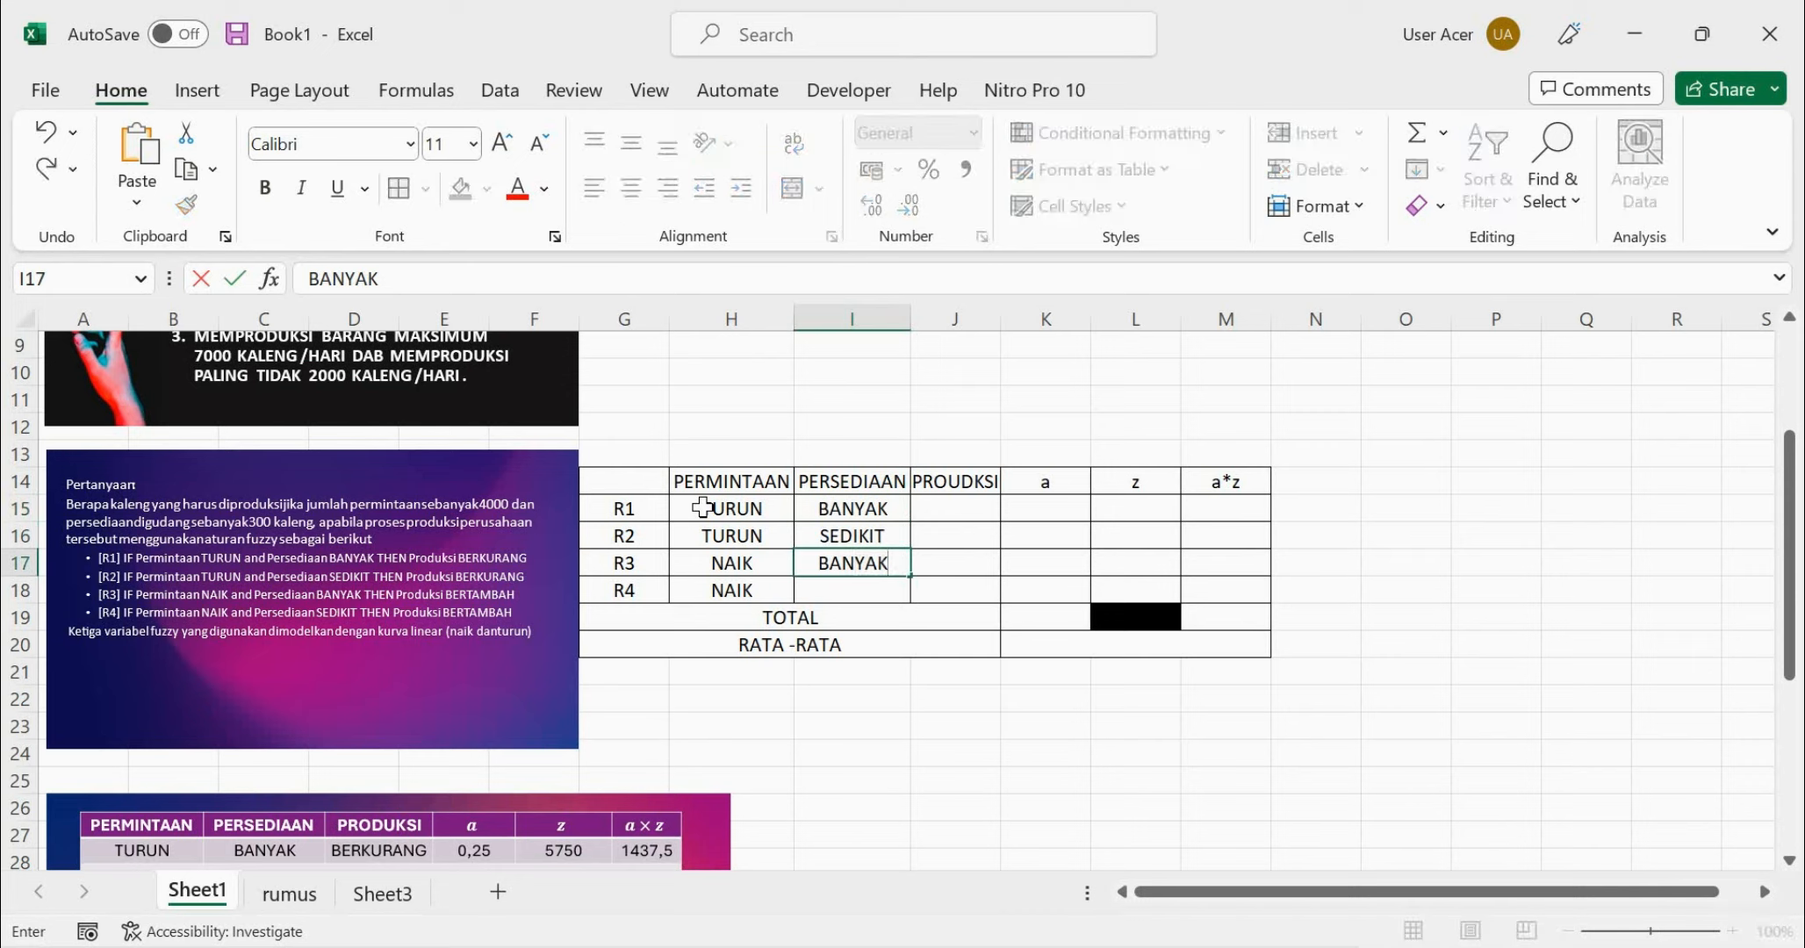
pyautogui.press('Return')
pyautogui.write('SEDIKIT')
pyautogui.press('Tab')
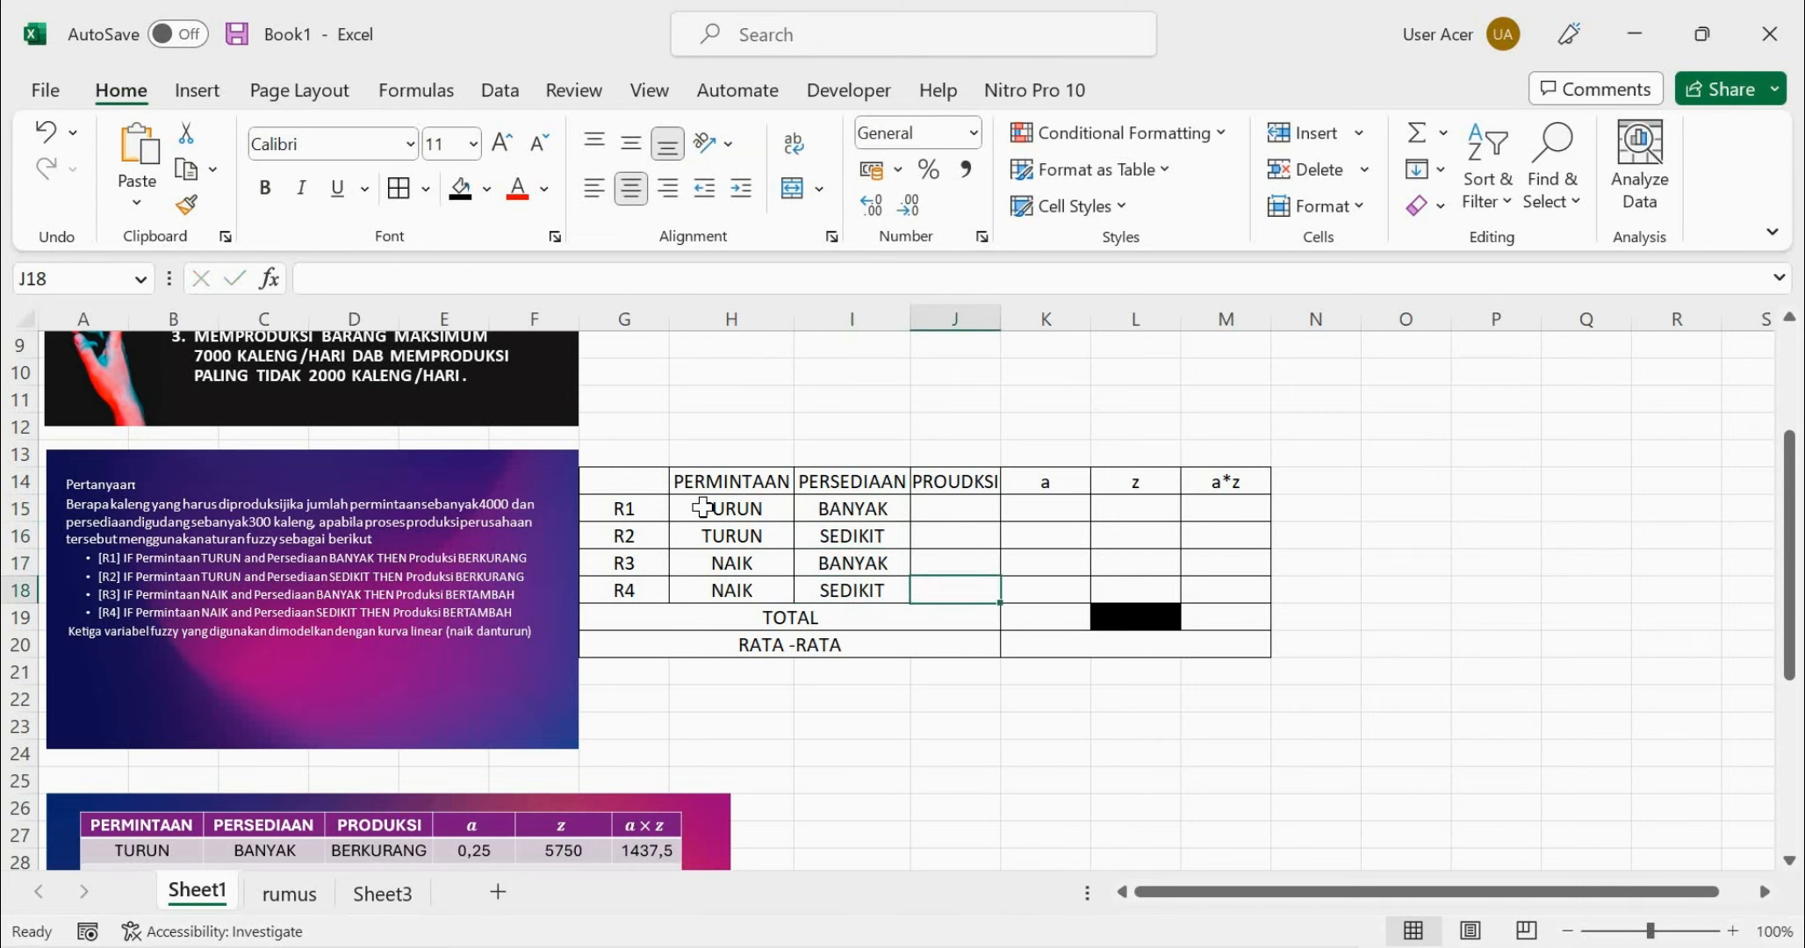
# Enter BERKURANG for R1 and R2 and BERTAMBAH for R3 and R4 in J15:J18, and fit column J to its contents
pyautogui.press('Up')
pyautogui.press('Up')
pyautogui.press('Up')
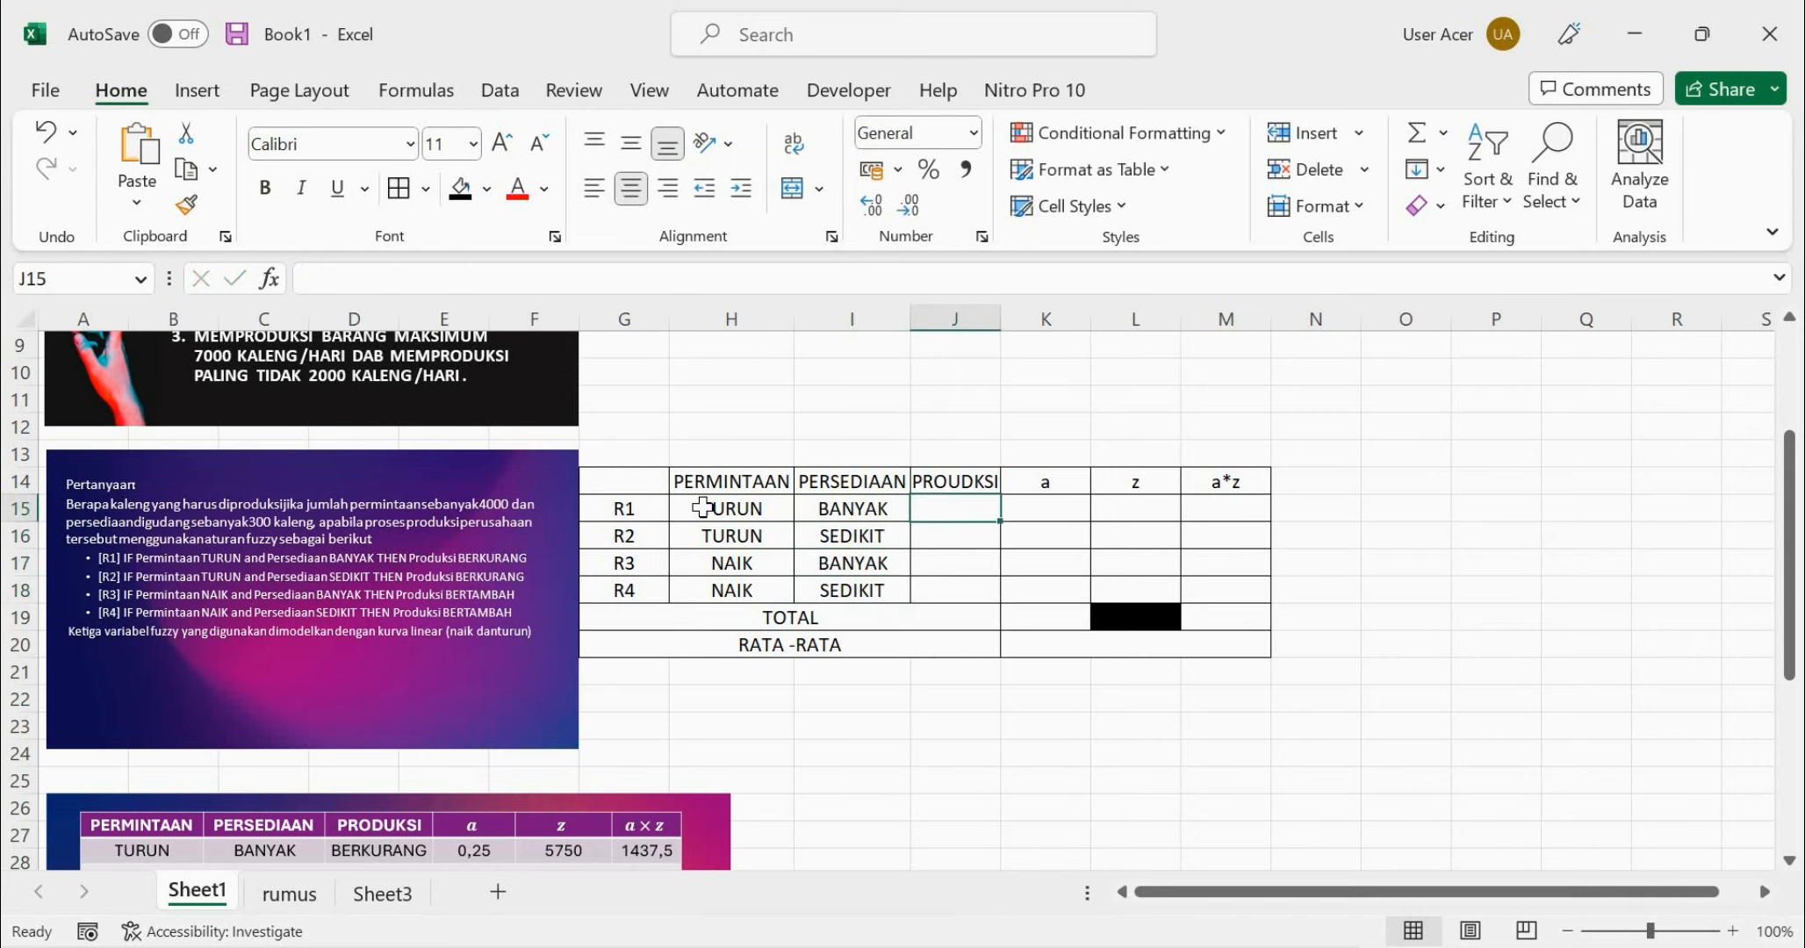
pyautogui.write('BERKURANG')
pyautogui.press('Return')
pyautogui.write('BERKUT')
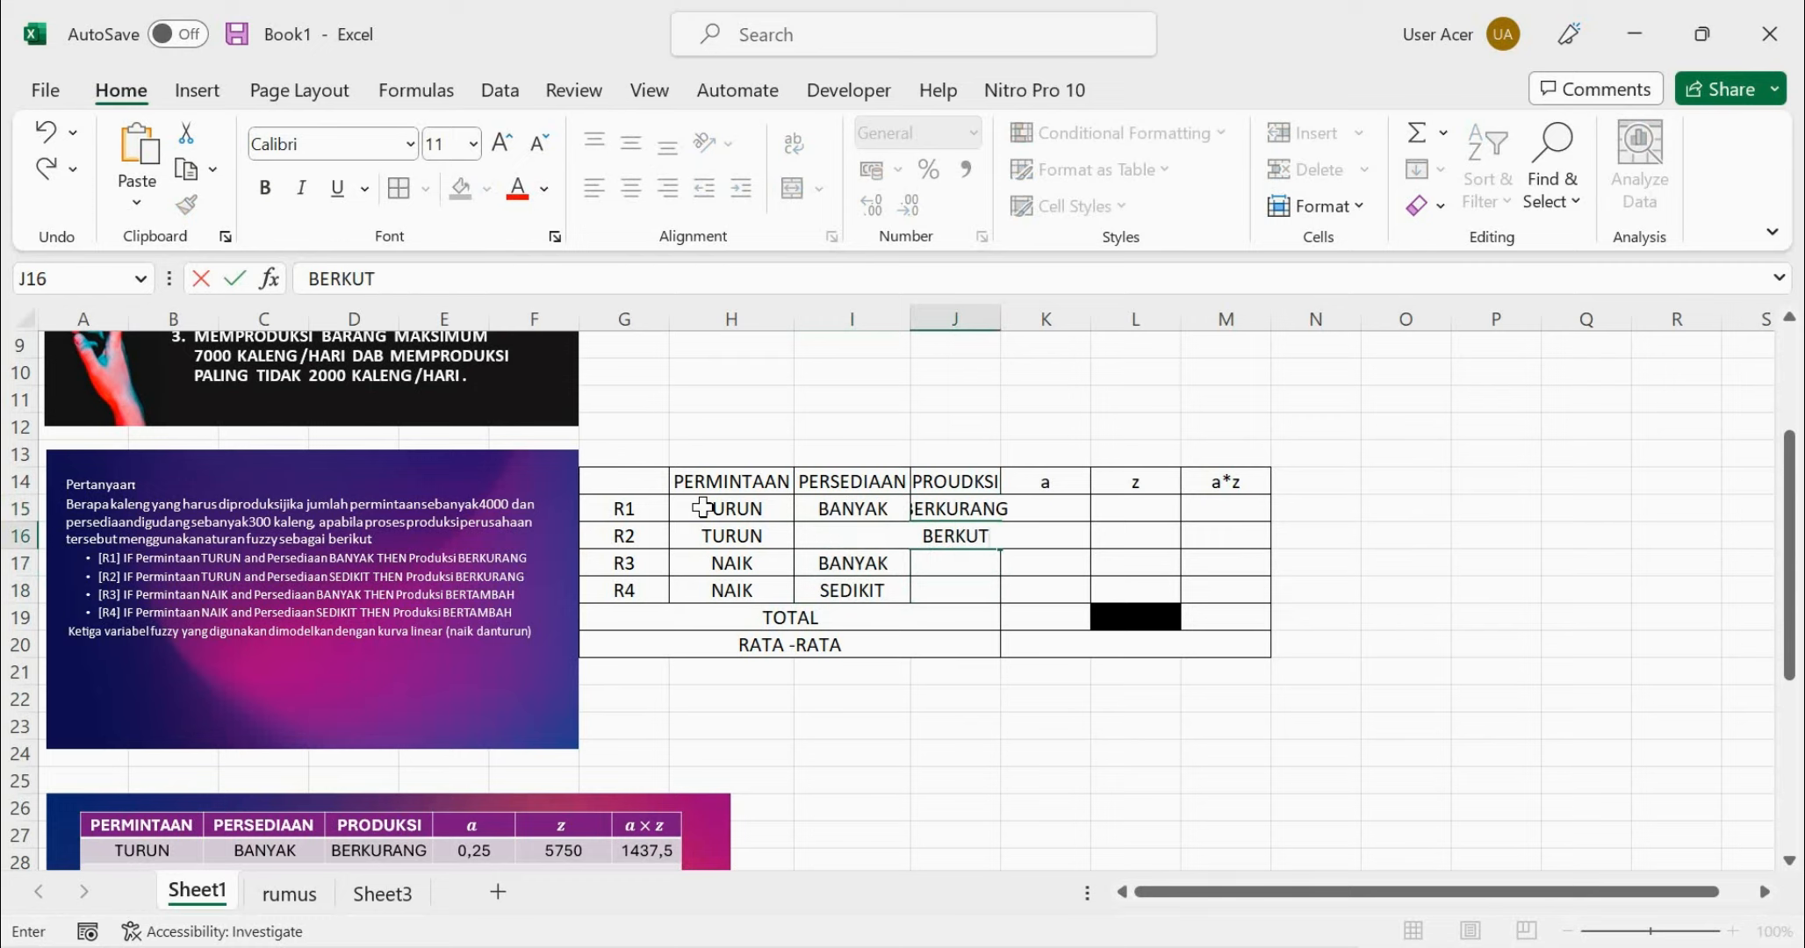
pyautogui.press('BackSpace')
pyautogui.write('RANG')
pyautogui.press('Return')
pyautogui.write('BERTAMBAH')
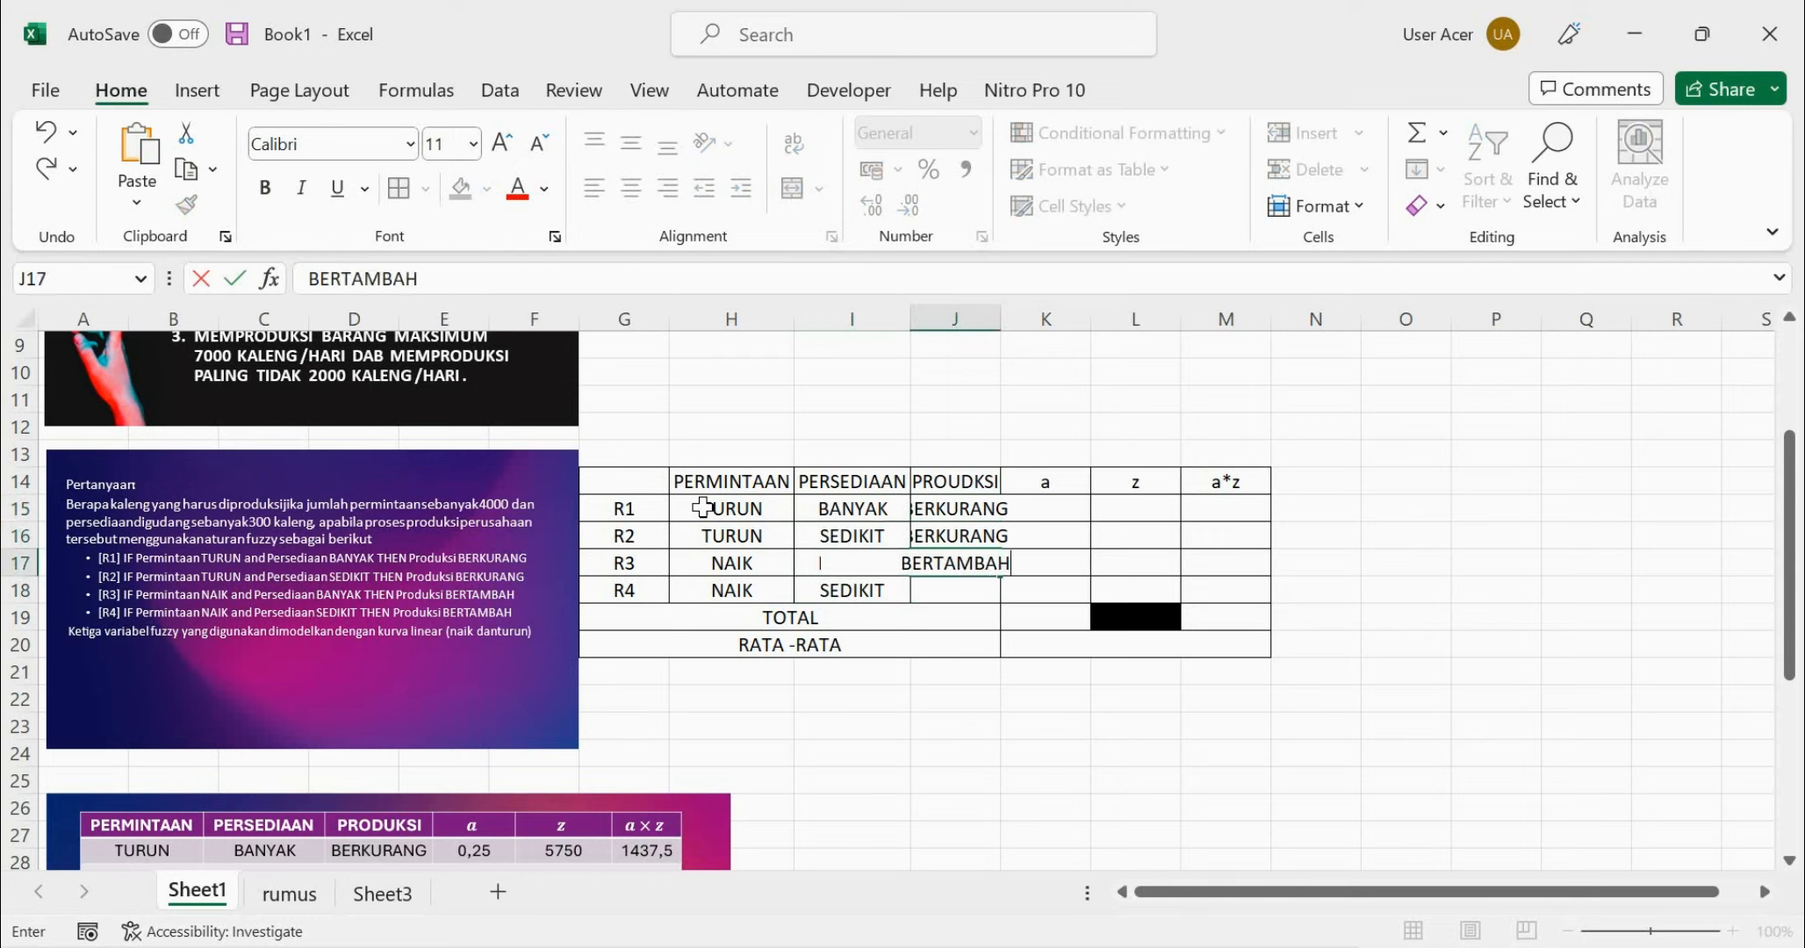
pyautogui.press('Return')
pyautogui.write('BERTAMBAH')
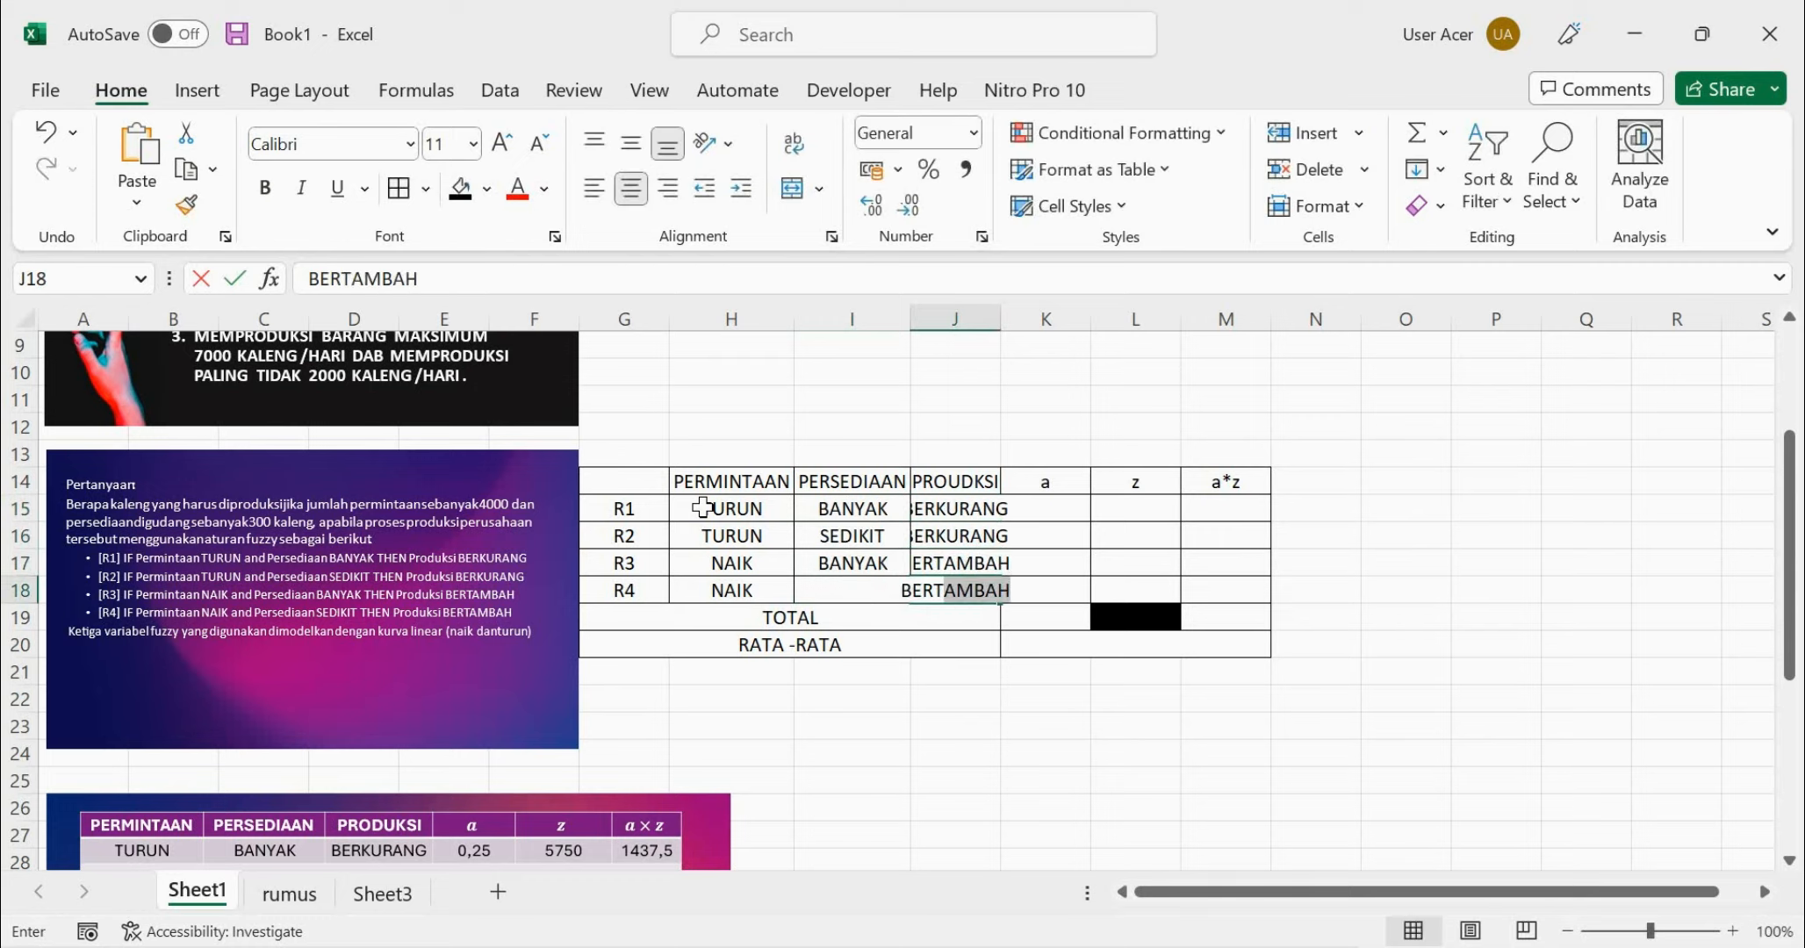
pyautogui.press('Return')
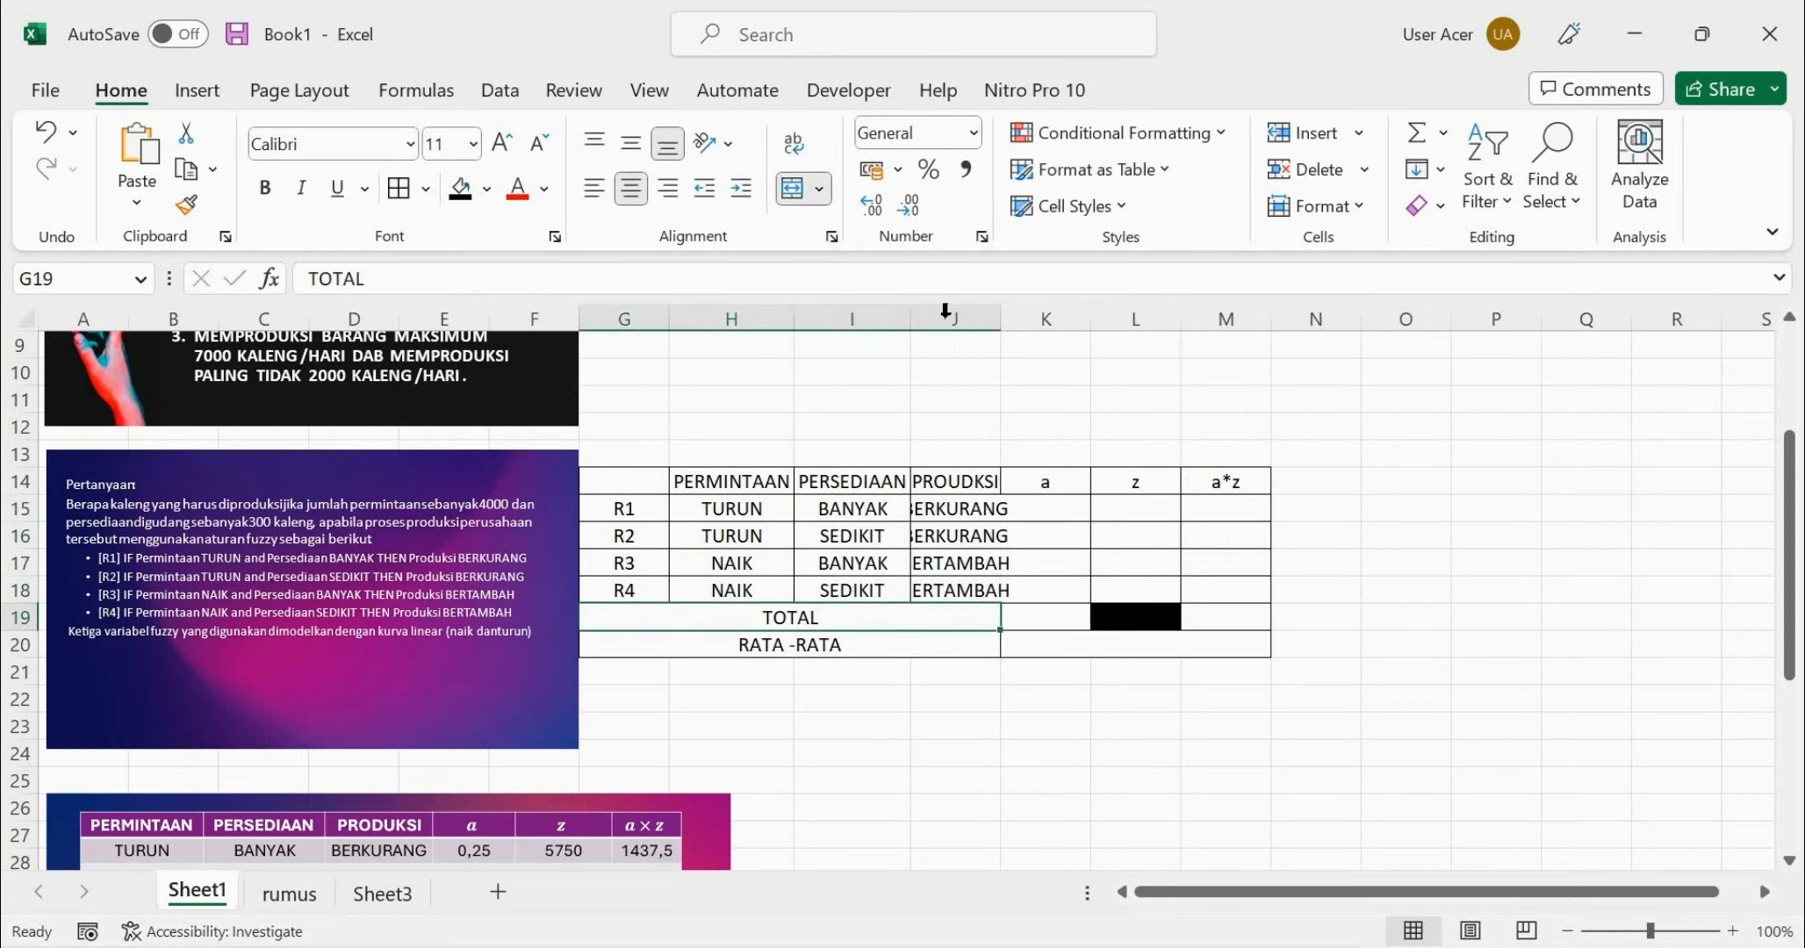
pyautogui.doubleClick(1000, 318)
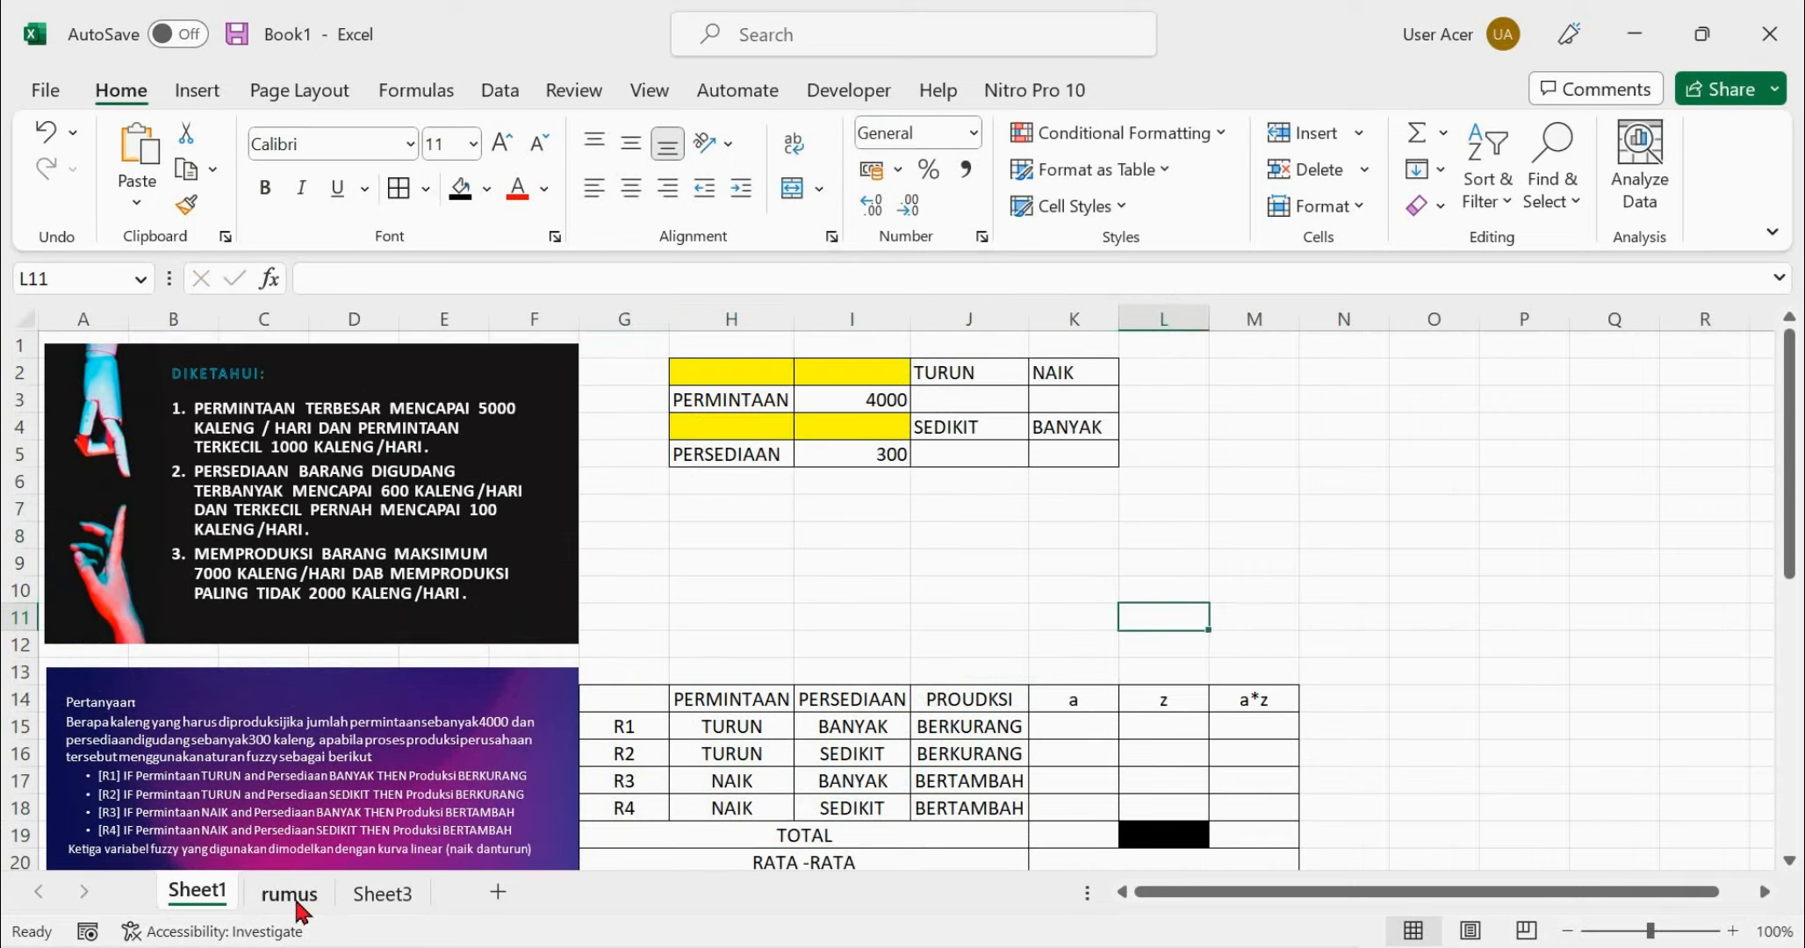
# Open the rumus sheet and examine the membership graphs and formulas for demand and stock
pyautogui.click(289, 894)
pyautogui.click(1048, 585)
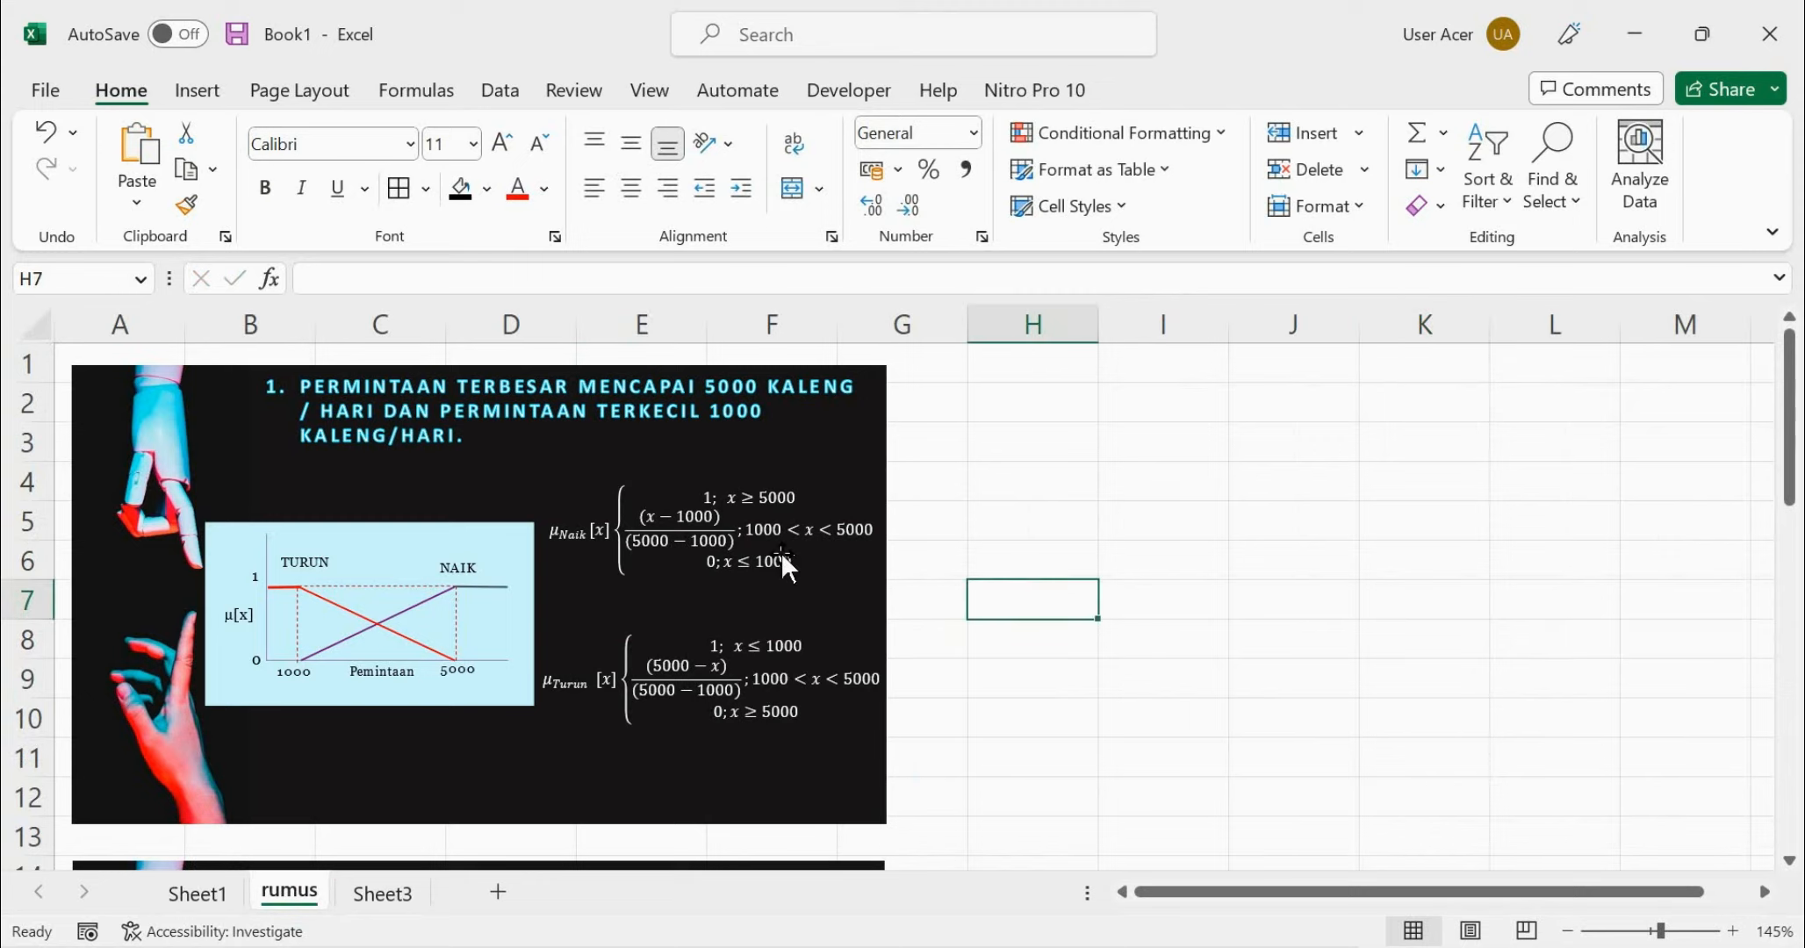
pyautogui.scroll(-3, 784, 565)
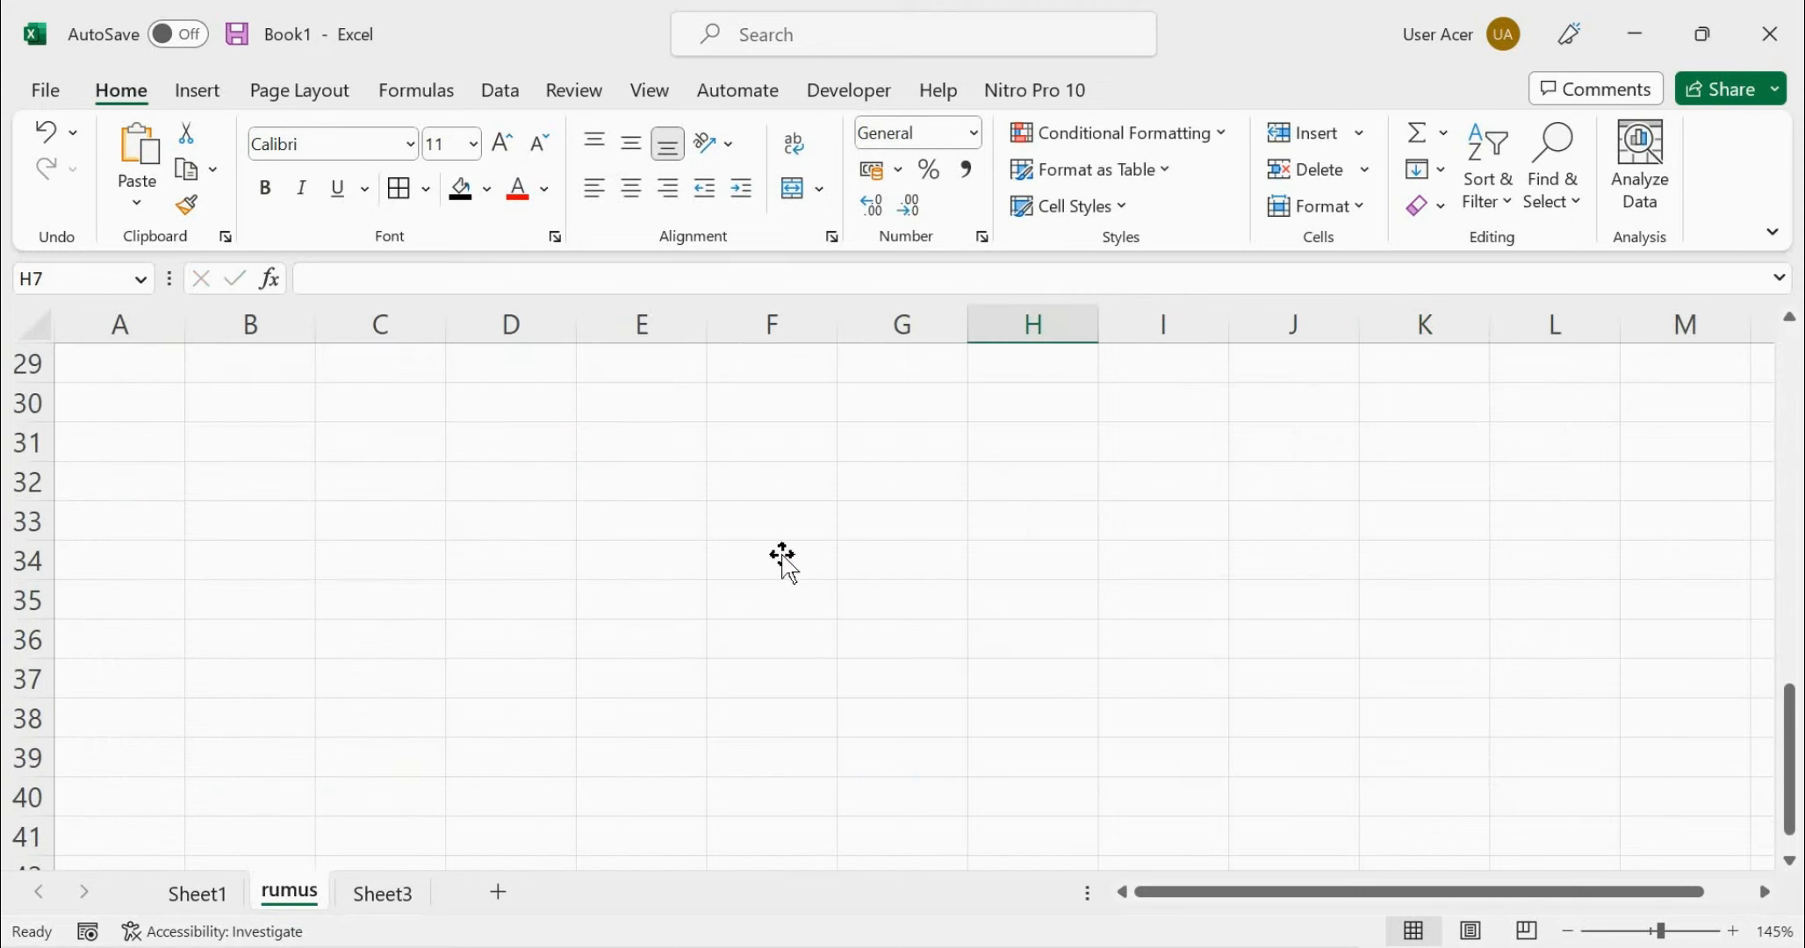
pyautogui.scroll(3, 1789, 729)
pyautogui.moveTo(1791, 736); pyautogui.dragTo(1800, 406)
pyautogui.moveTo(1797, 483); pyautogui.dragTo(1788, 654)
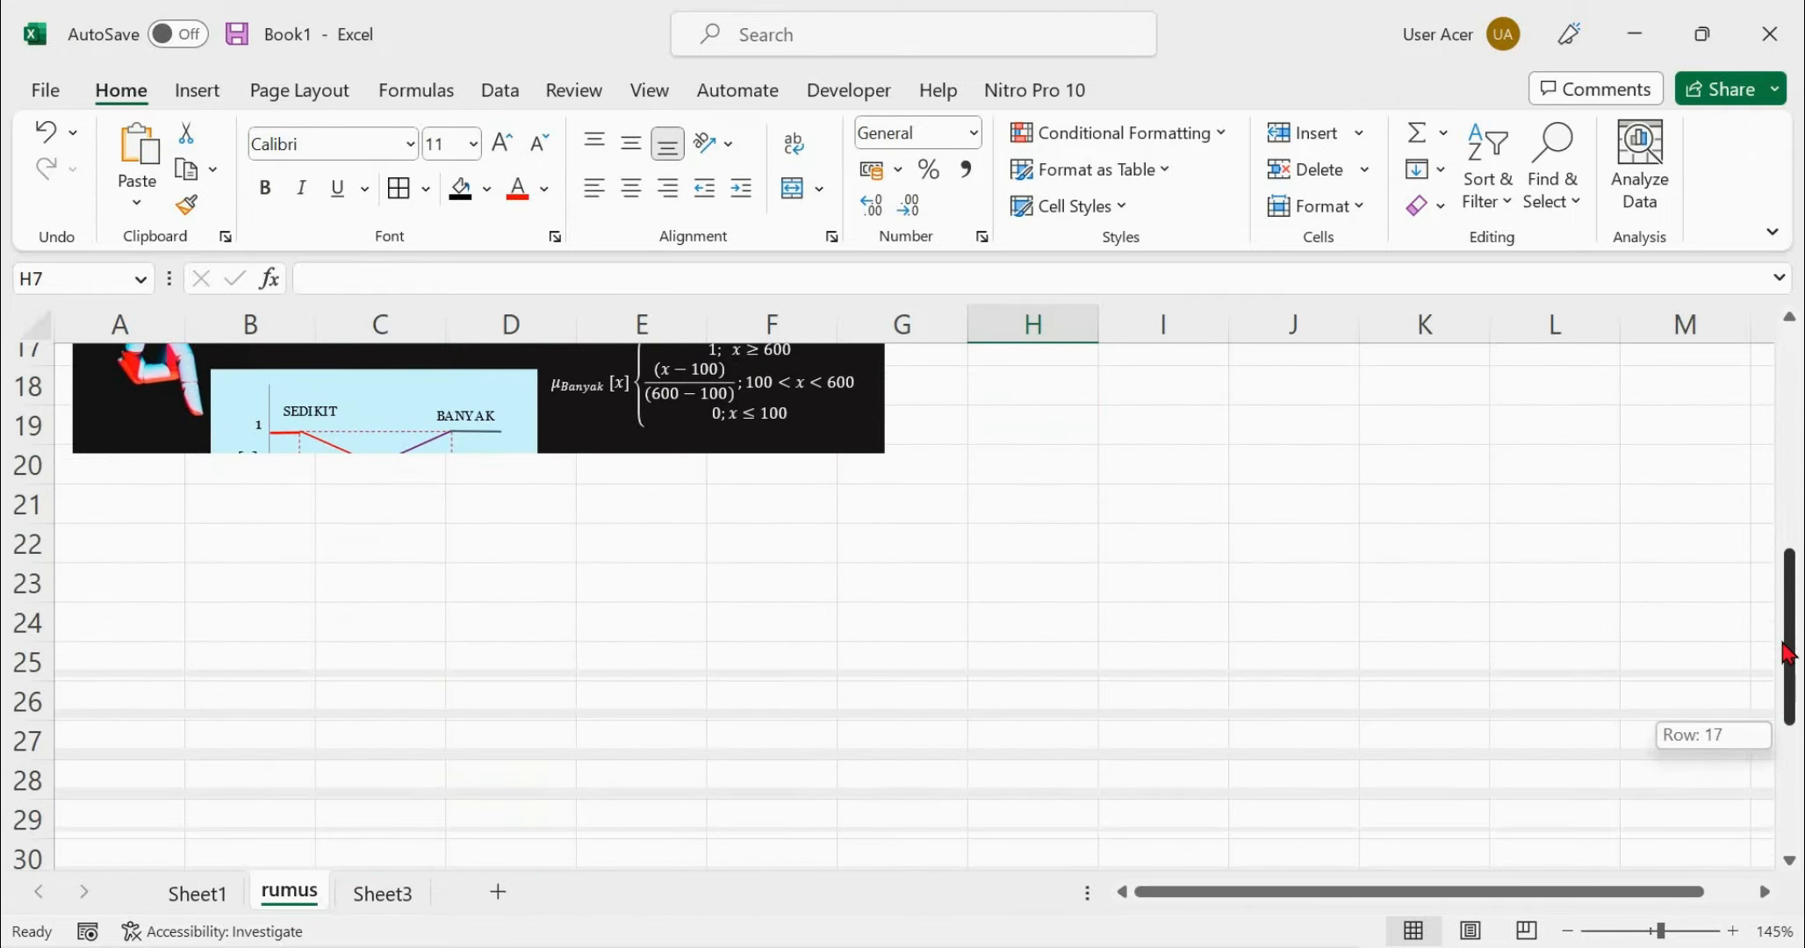
pyautogui.moveTo(1796, 553); pyautogui.dragTo(1793, 369)
pyautogui.click(1148, 593)
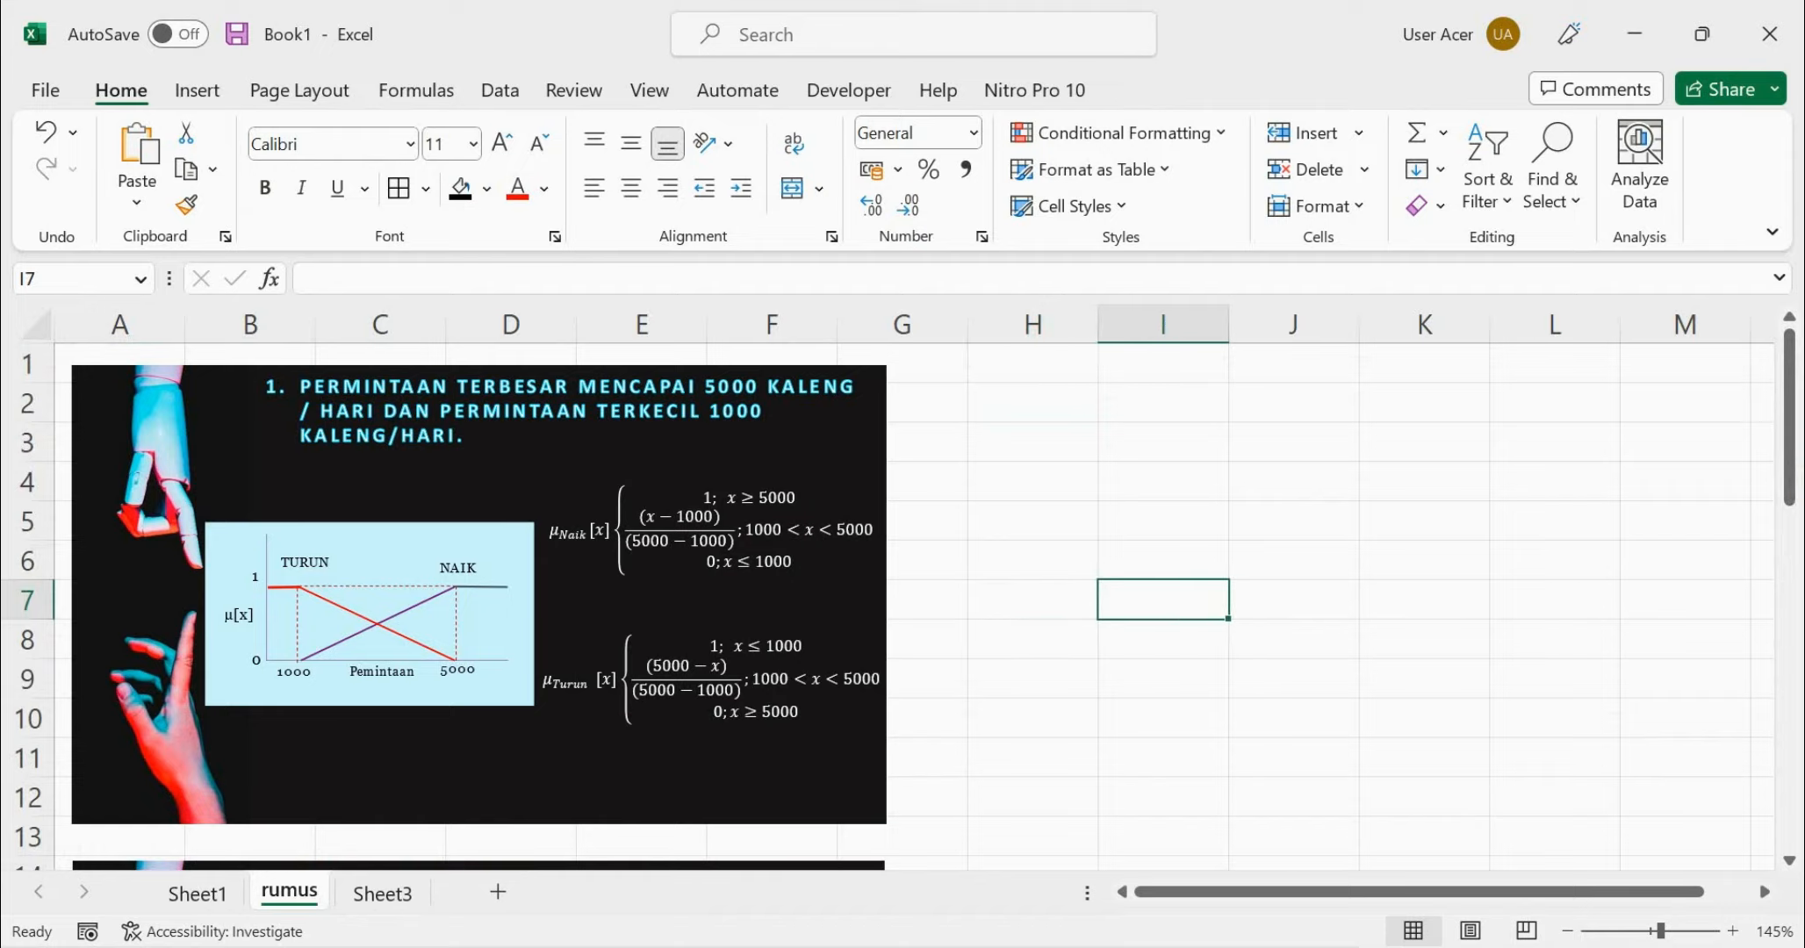
# Switch to Notepad and arrange its window beside the demand membership formulas so they stay readable
pyautogui.click(1247, 947)
pyautogui.moveTo(877, 141); pyautogui.dragTo(1464, 78)
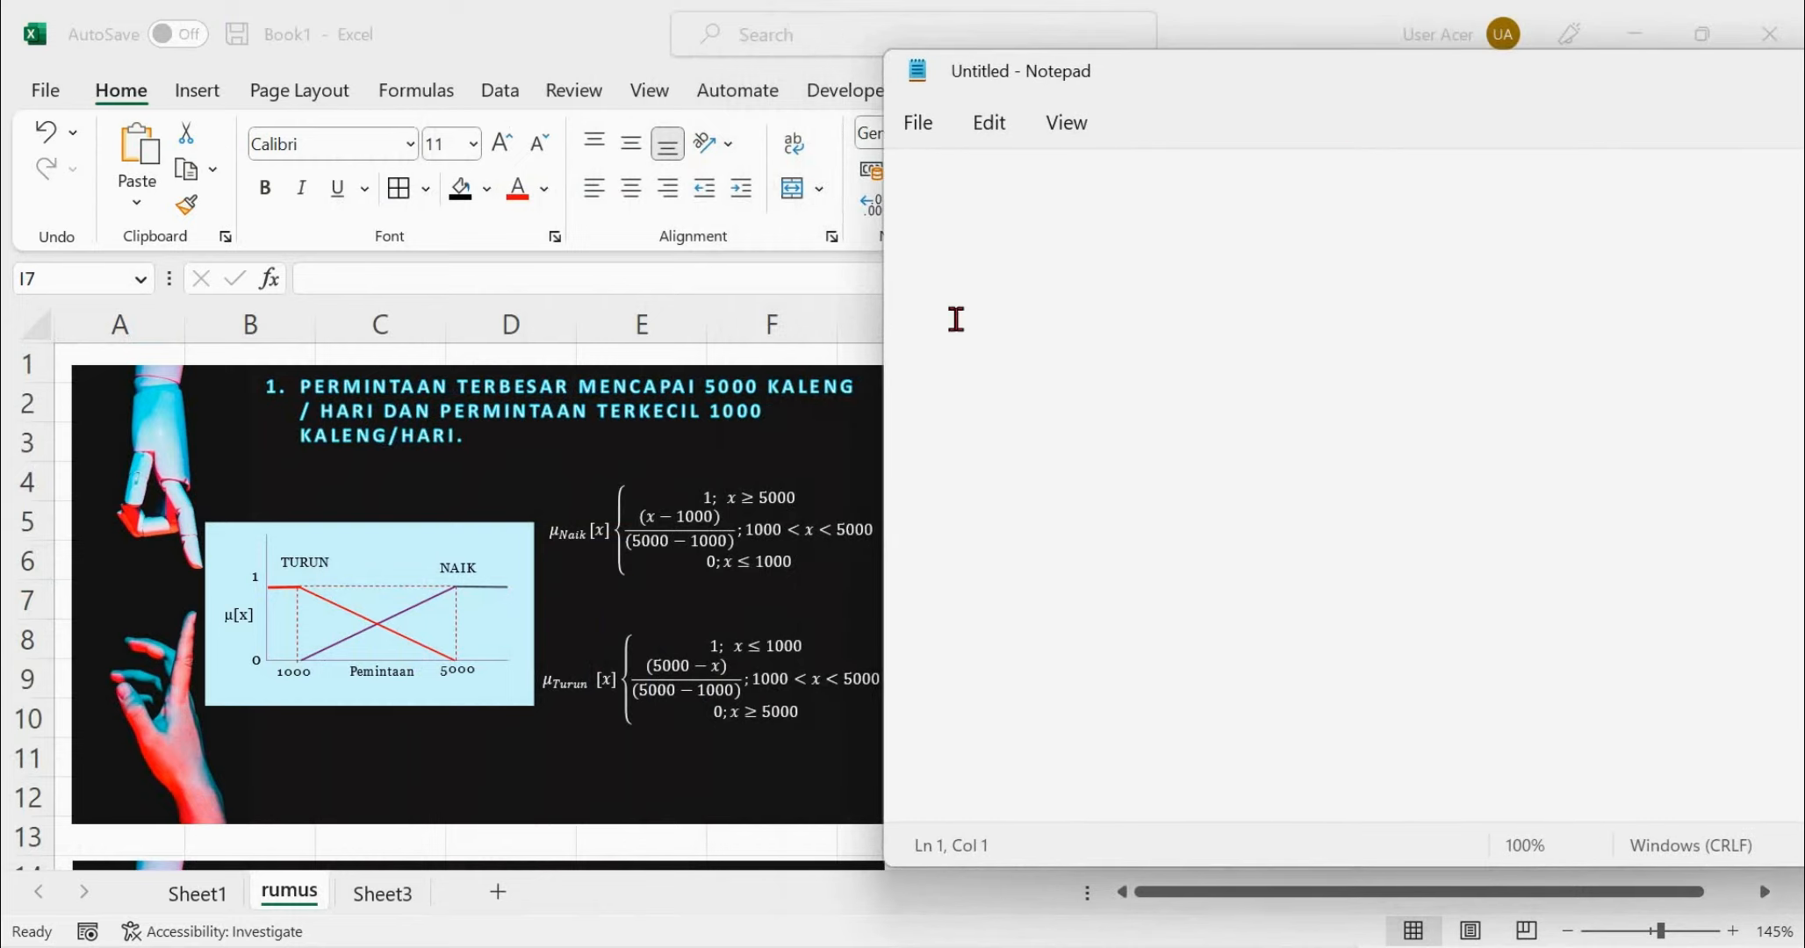
pyautogui.moveTo(885, 332); pyautogui.dragTo(955, 332)
pyautogui.moveTo(1265, 81); pyautogui.dragTo(1023, 70)
pyautogui.moveTo(713, 329); pyautogui.dragTo(929, 330)
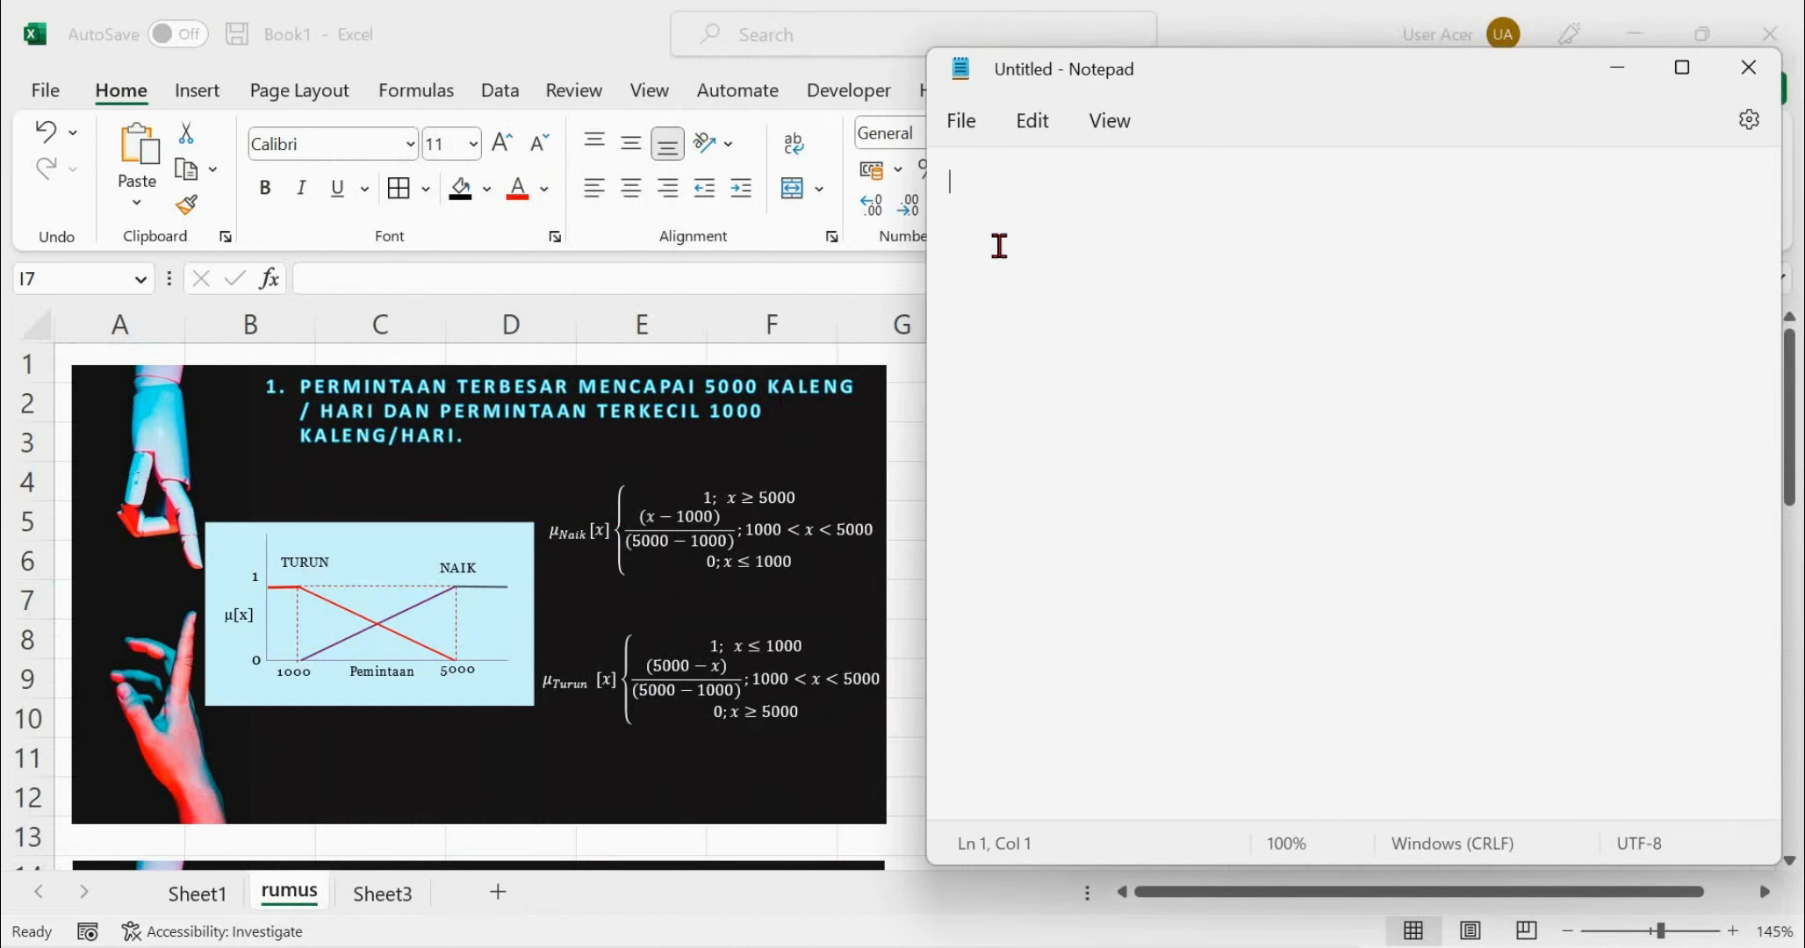
# Begin a function declaration in the blank note with the keyword FUNCTION
pyautogui.write('FUN')
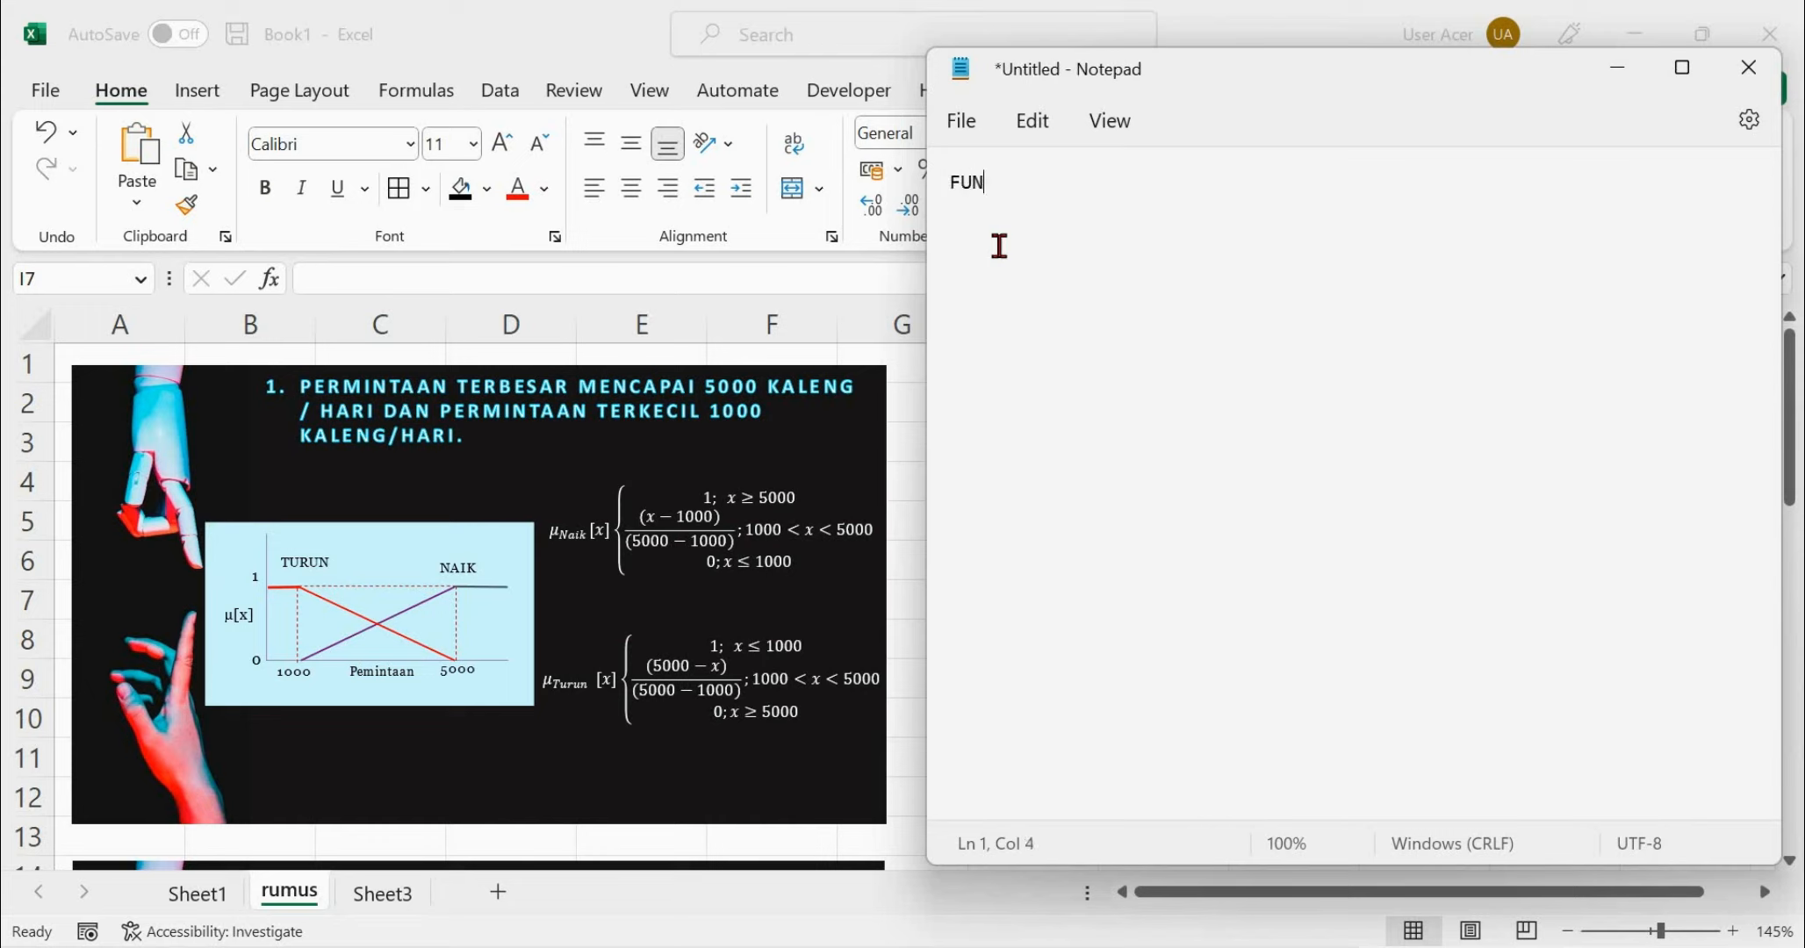
pyautogui.write('CTION')
pyautogui.press('capslock')
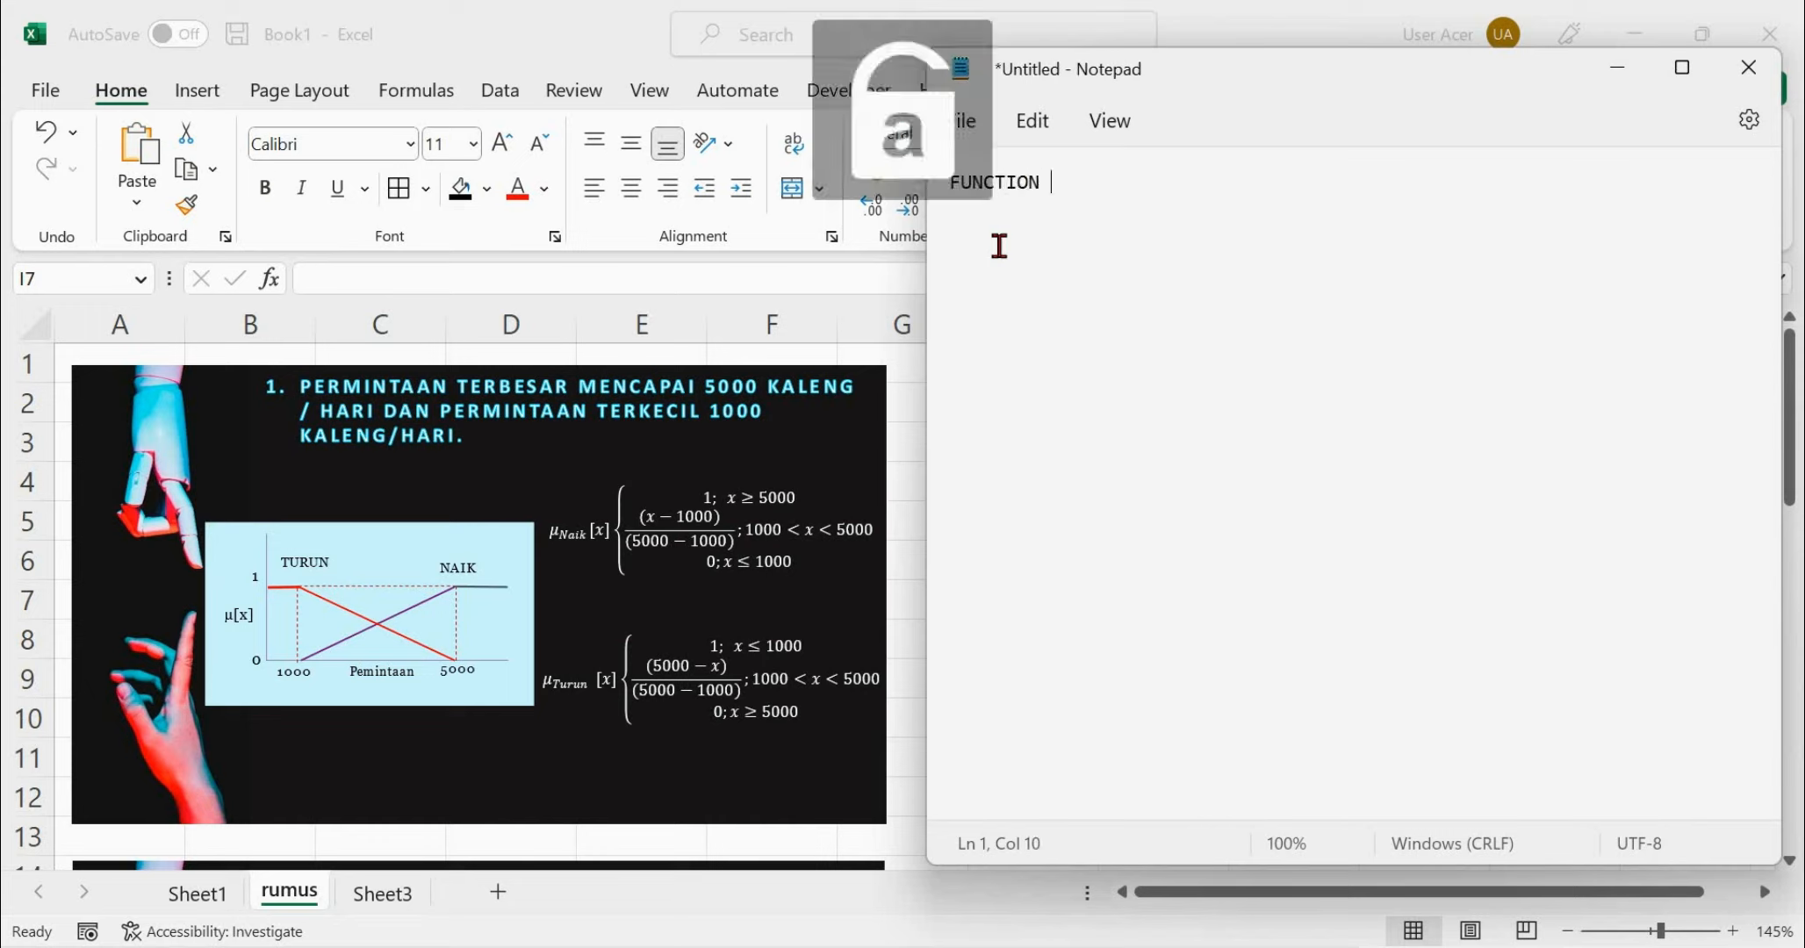